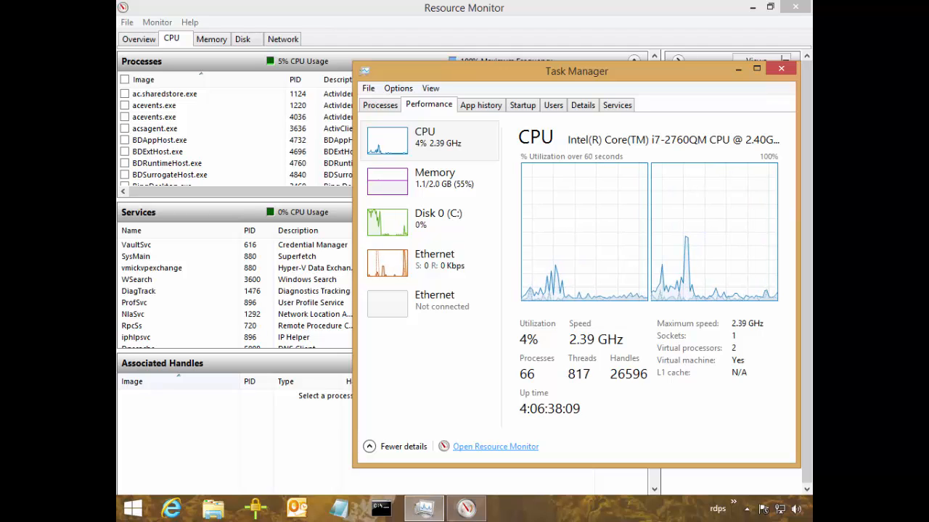
Minimize the open monitoring windows, launch cpustres from the desktop and move its window aside.
click(737, 66)
click(752, 8)
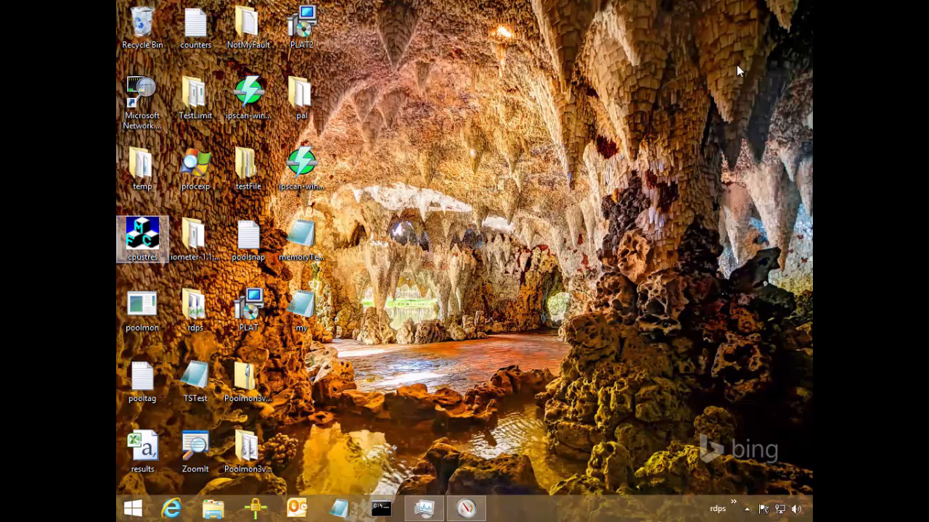
key(Return)
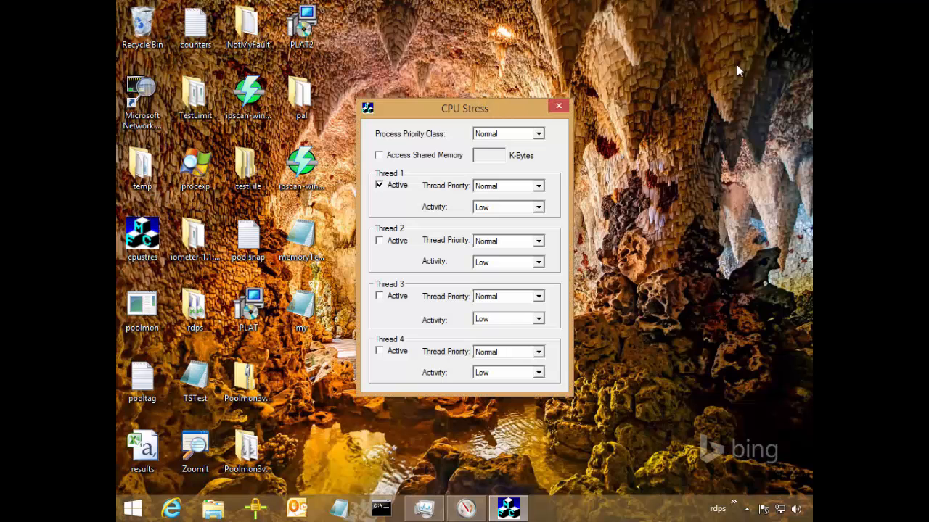
mouse_move(465, 108)
mouse_down()
mouse_move(187, 178)
mouse_move(272, 156)
mouse_up()
Set the CPU Stress process priority class to High and activate threads 2, 3 and 4.
click(345, 181)
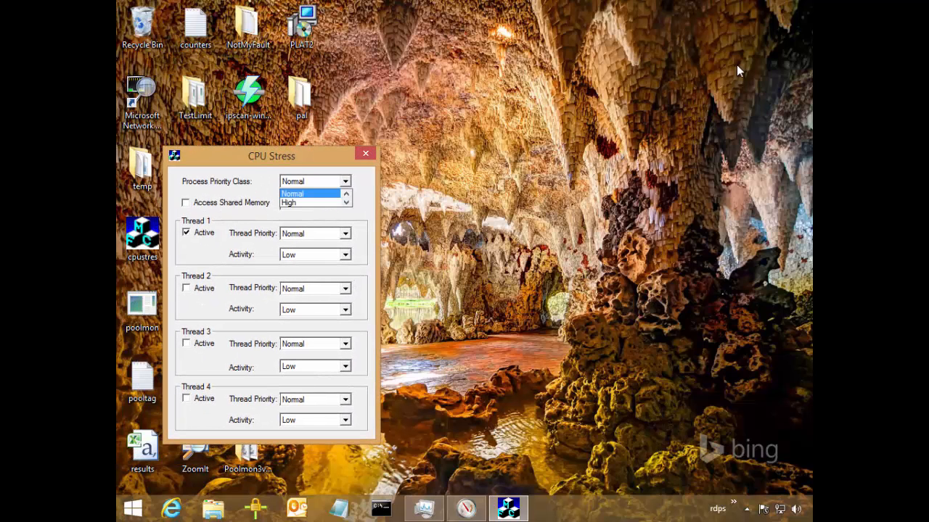
click(304, 203)
click(186, 203)
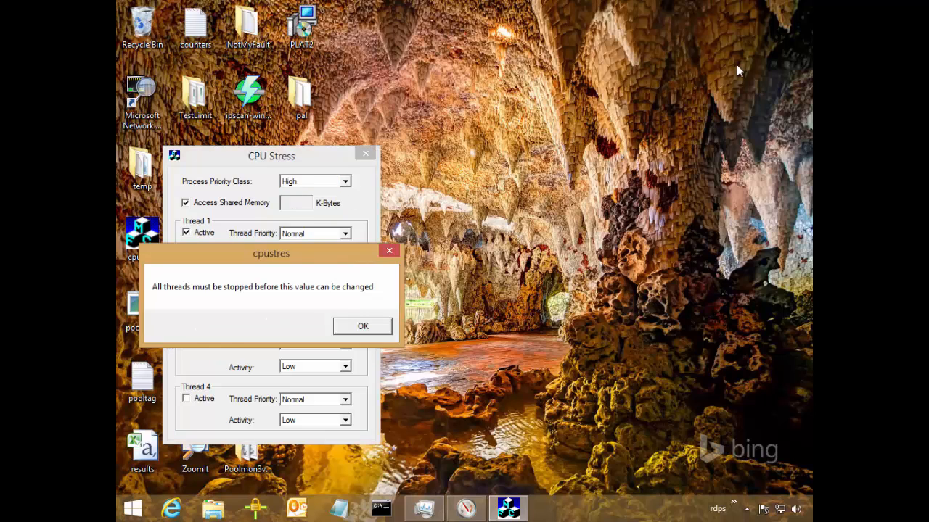
key(Return)
click(187, 288)
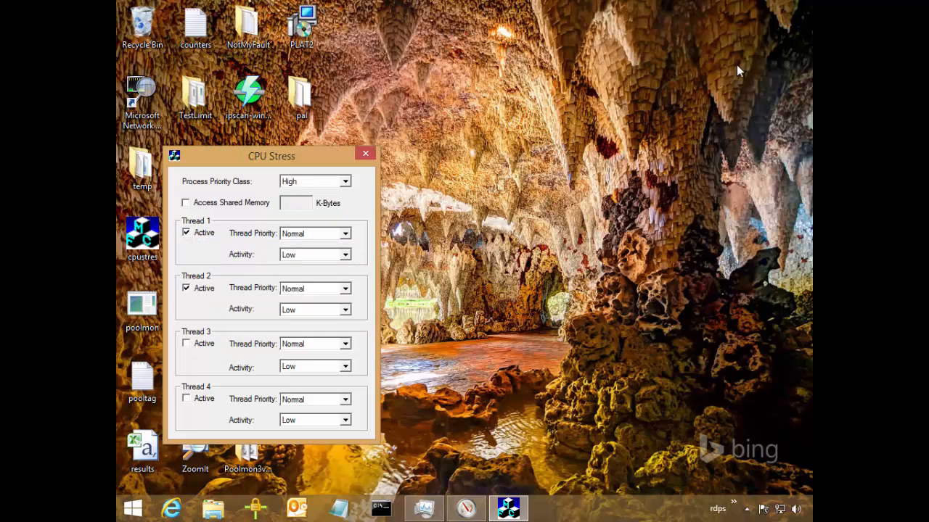
click(186, 343)
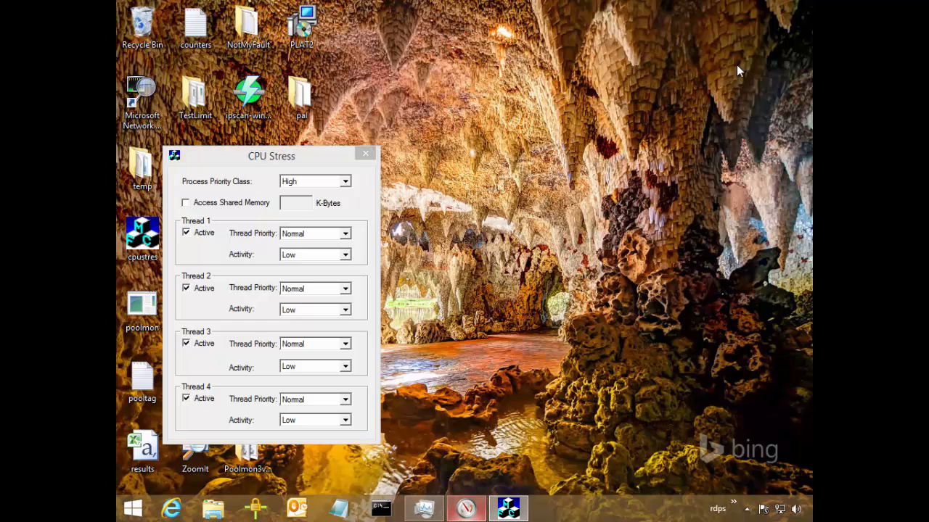
Bring Resource Monitor and Task Manager back into view and place the CPU Stress window beside the Task Manager graphs.
click(466, 508)
click(508, 508)
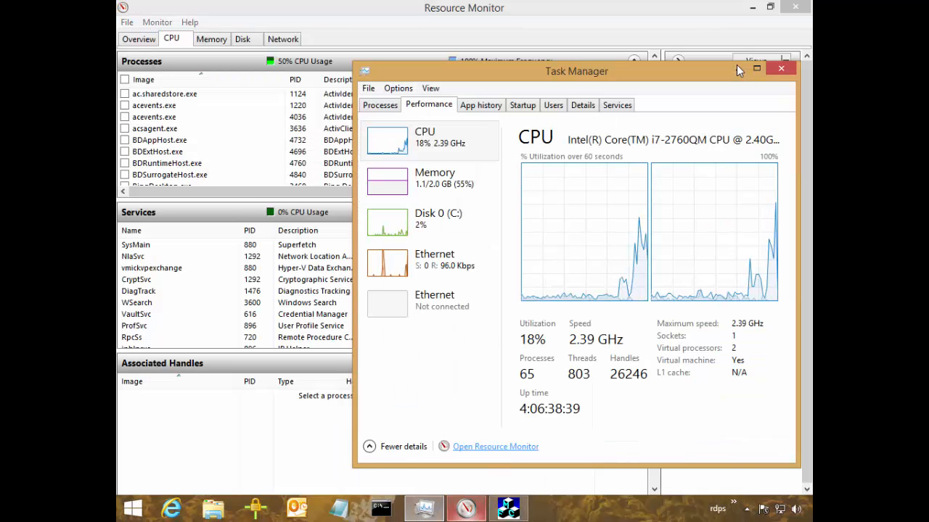
click(508, 508)
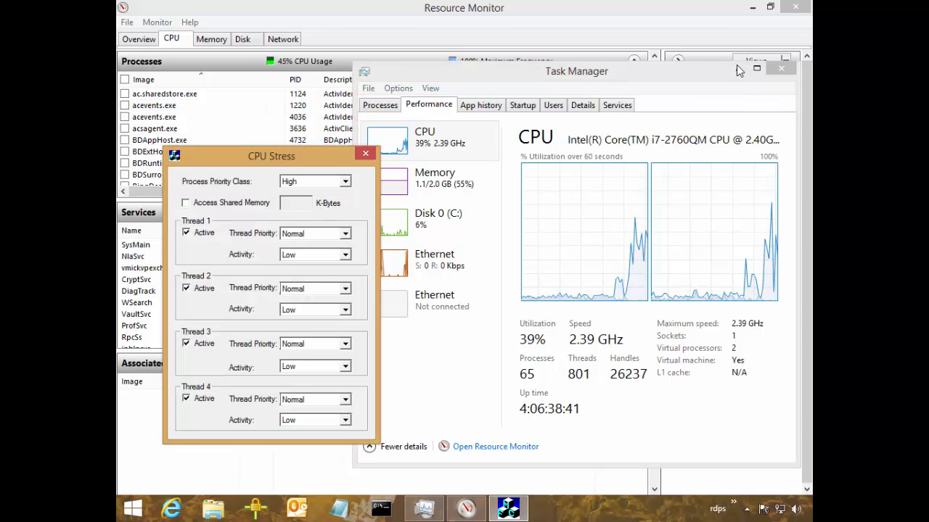
drag(269, 153, 237, 163)
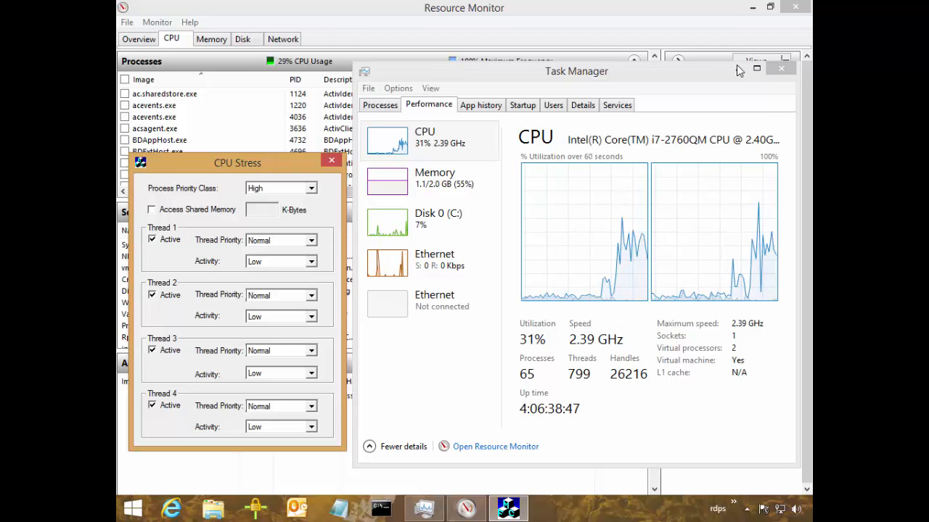
Set the thread priority of all four CPU Stress threads to Above Normal.
click(311, 240)
click(269, 288)
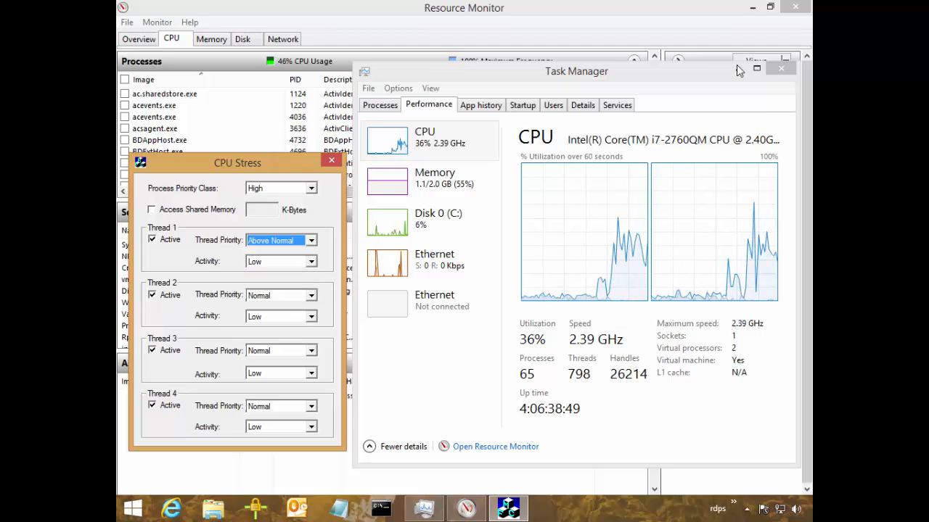
click(311, 295)
click(270, 343)
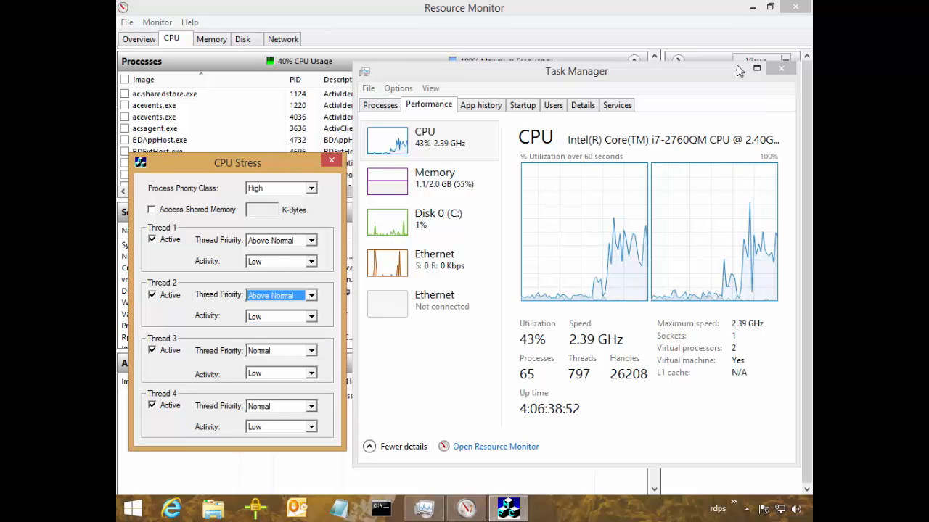
click(311, 351)
click(270, 398)
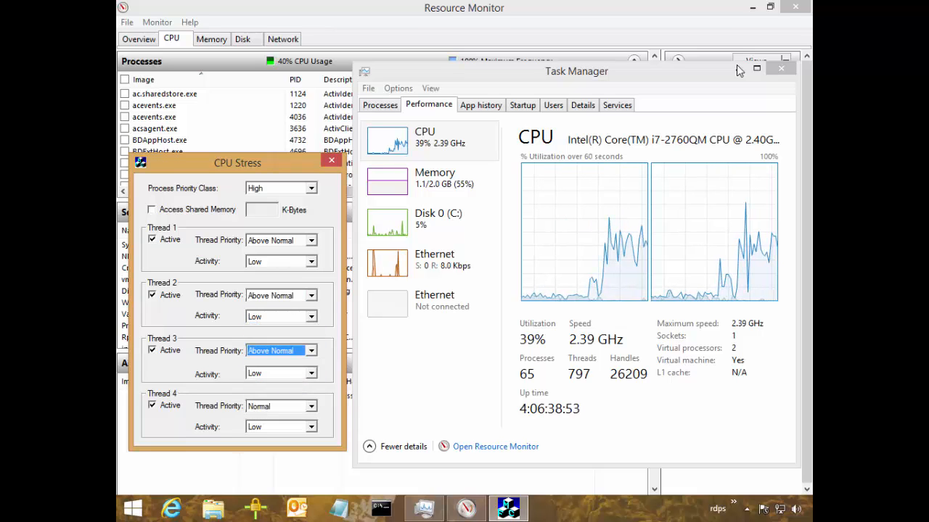
click(311, 406)
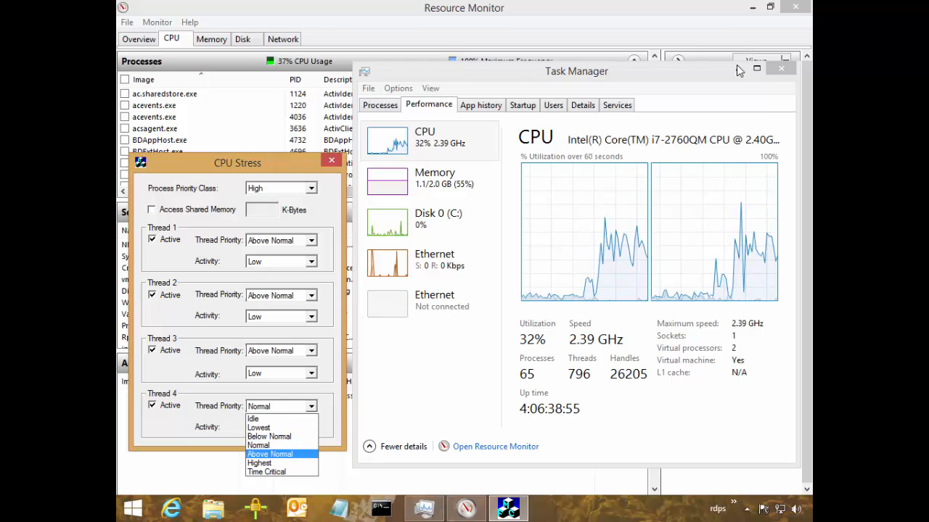
click(270, 454)
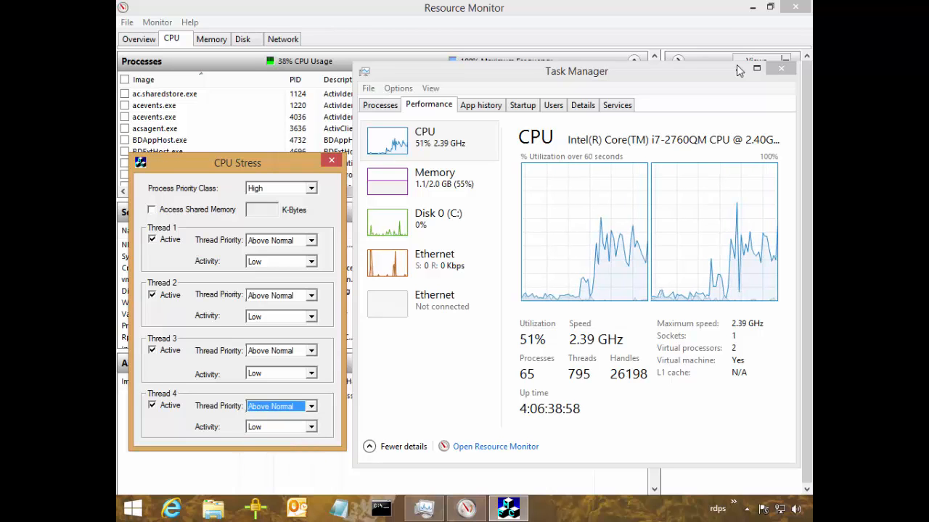
Look through the disk, Ethernet and memory performance graphs in Task Manager and return to the CPU graph.
click(430, 221)
click(429, 263)
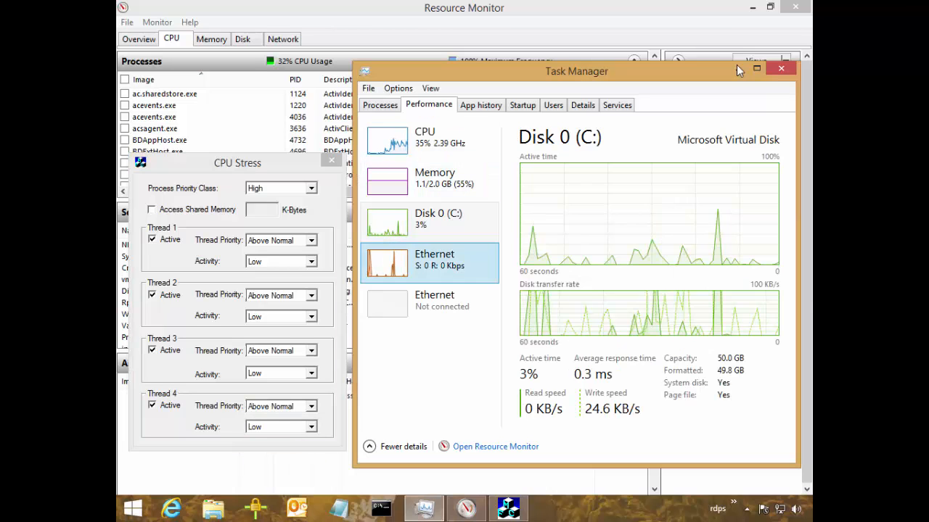
click(430, 222)
click(430, 181)
click(429, 140)
click(429, 180)
click(429, 140)
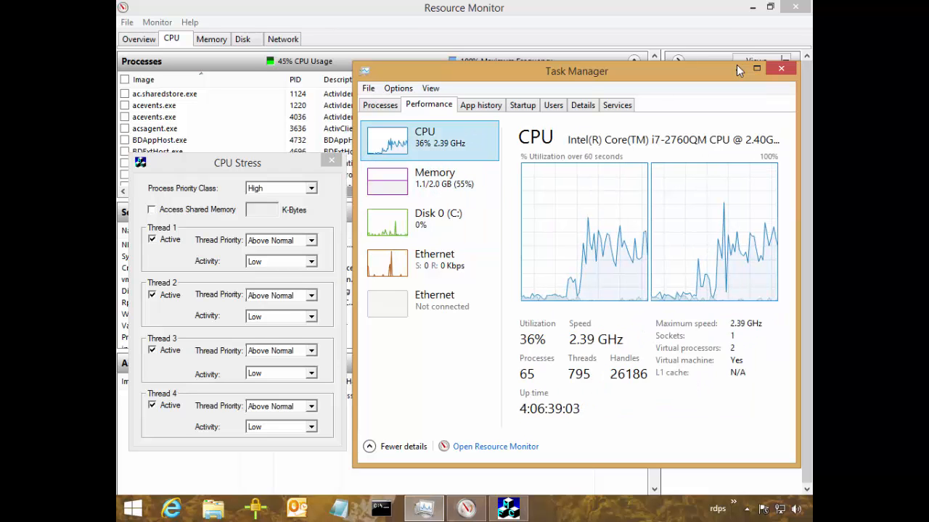
Set the thread priority of threads 1 and 2 in CPU Stress to Highest.
click(281, 240)
click(259, 296)
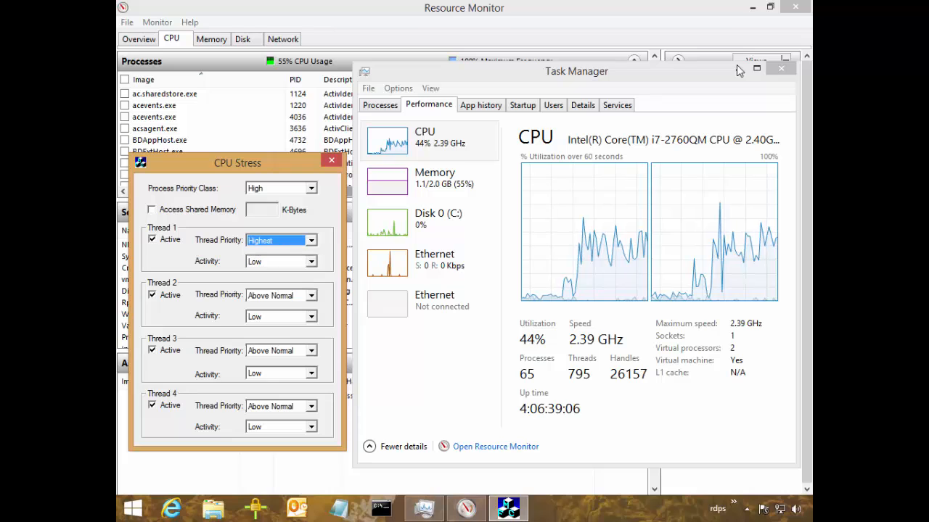
click(281, 295)
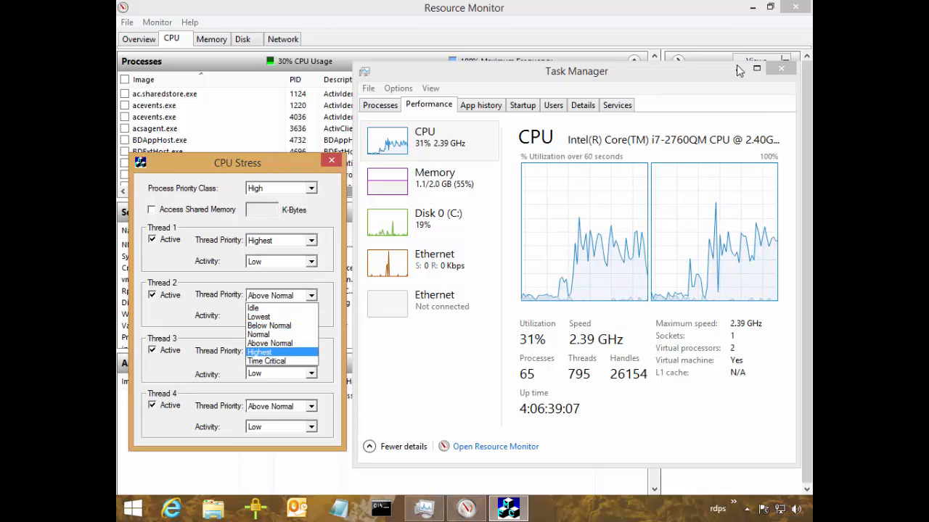
click(259, 352)
click(282, 372)
click(259, 385)
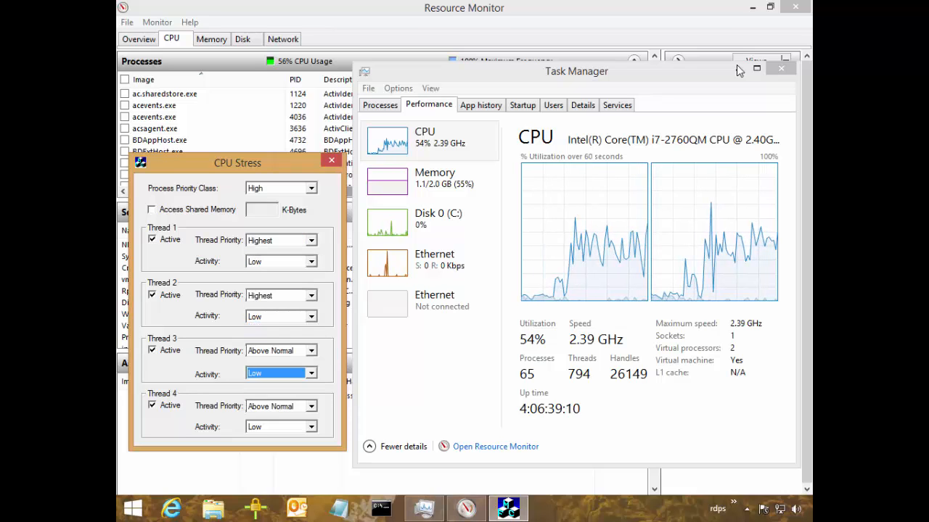
click(282, 350)
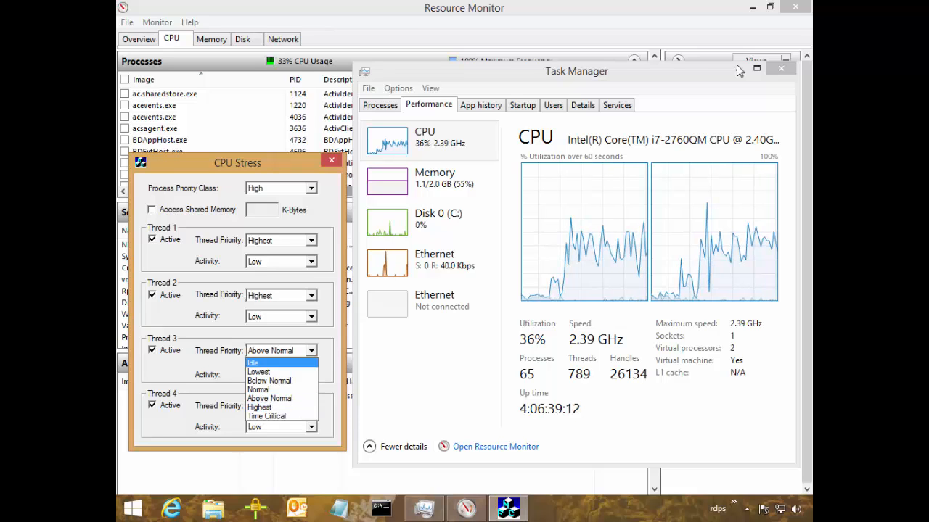
click(269, 399)
Set the activity level of all four CPU Stress threads to Busy.
click(281, 261)
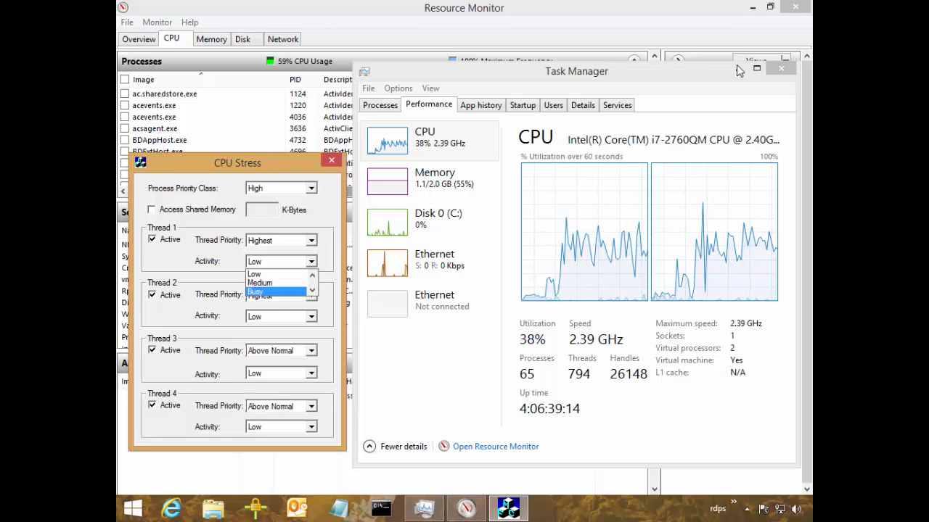
click(256, 291)
click(282, 294)
click(260, 353)
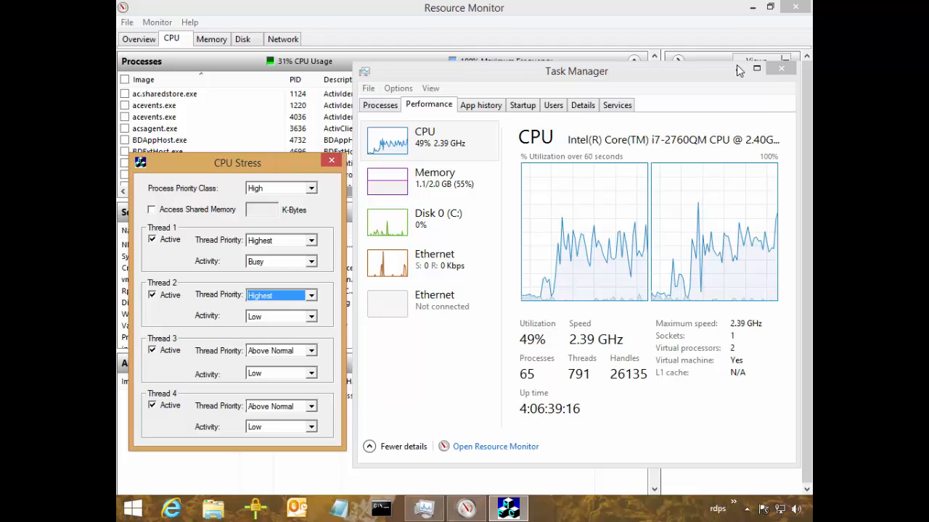
click(282, 317)
click(256, 347)
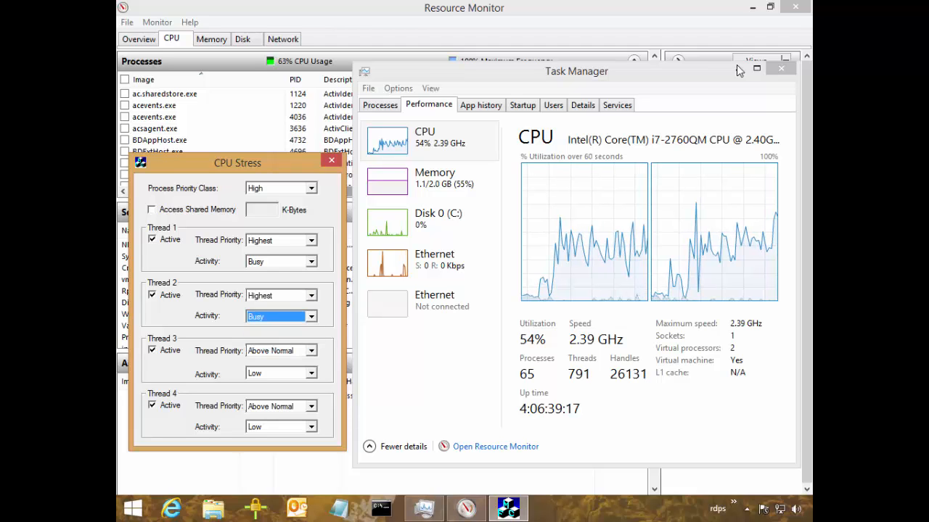
click(282, 373)
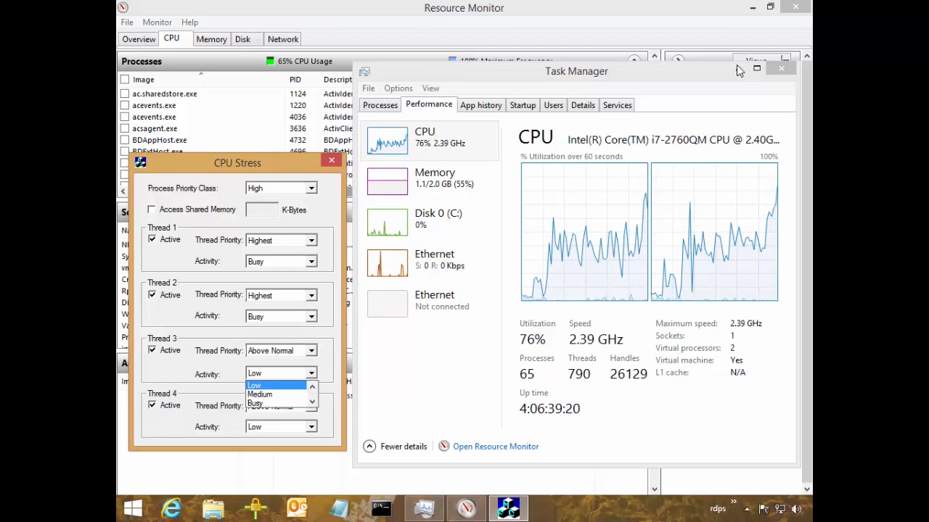
click(255, 403)
click(282, 426)
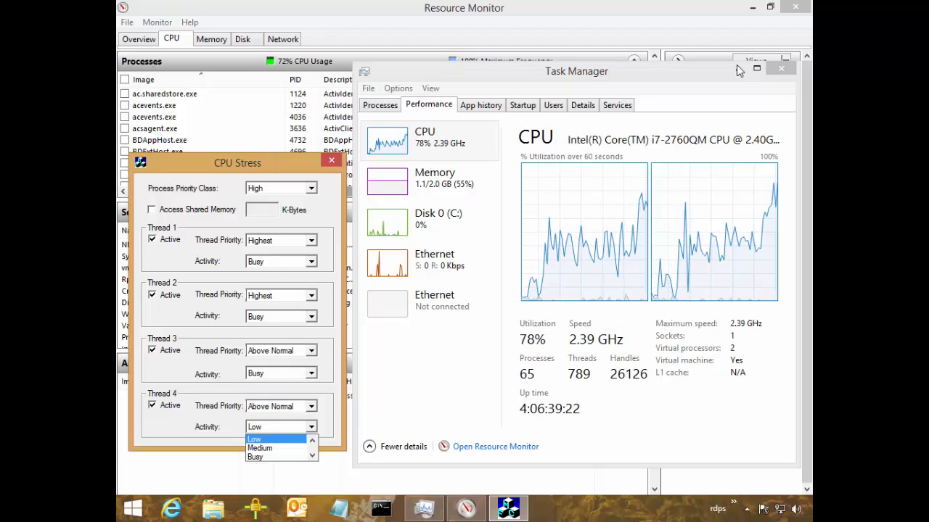
click(255, 457)
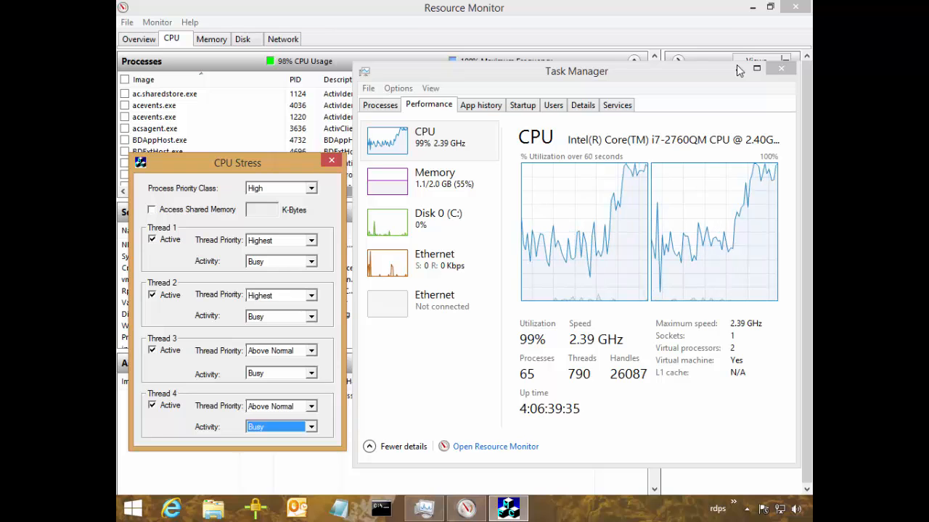
Select cpustres.exe in Task Manager's process details and filter Resource Monitor's CPU data by that process.
click(582, 105)
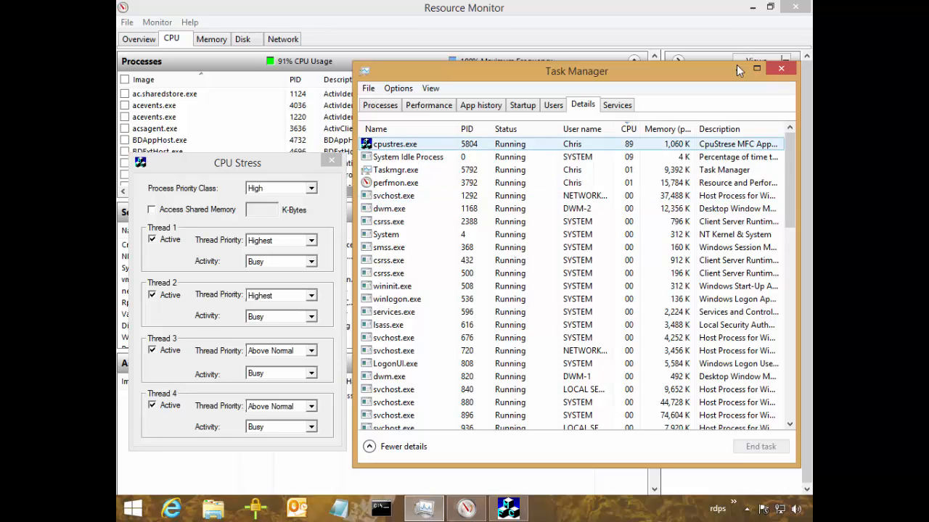
click(395, 144)
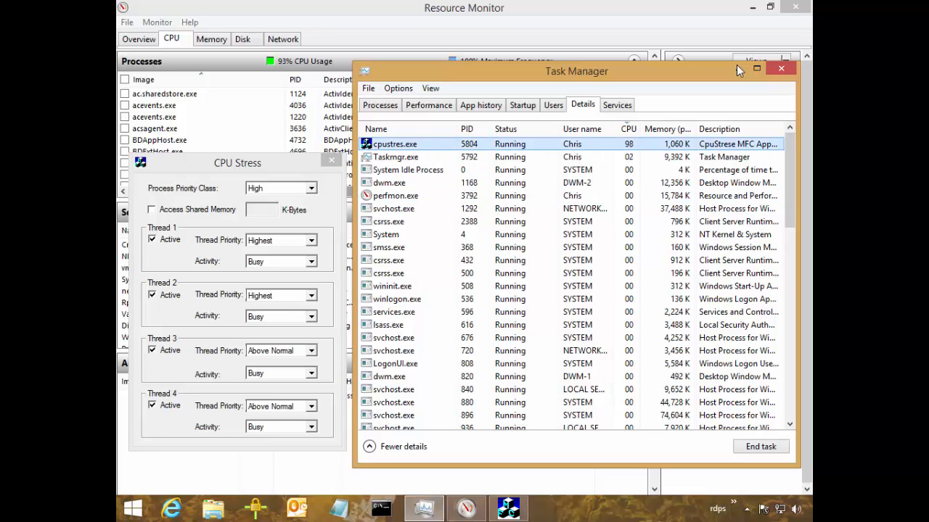
click(466, 509)
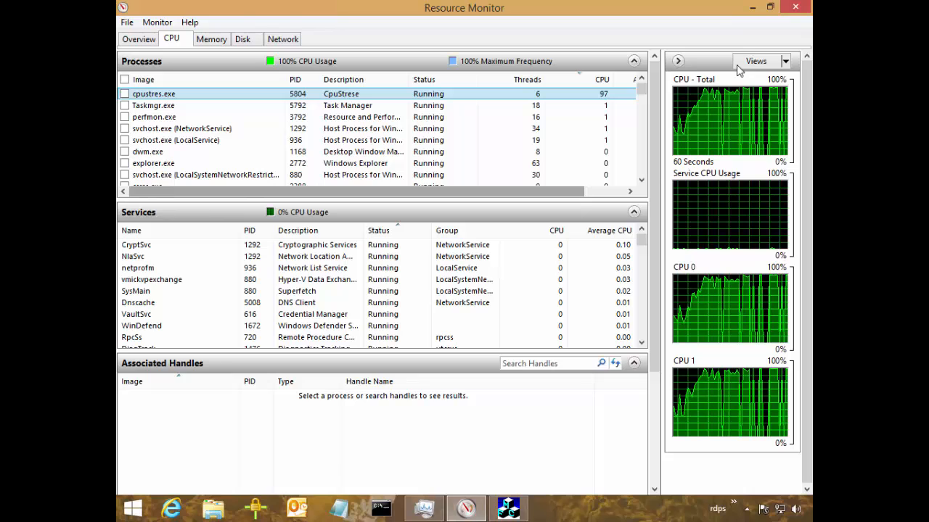
key(space)
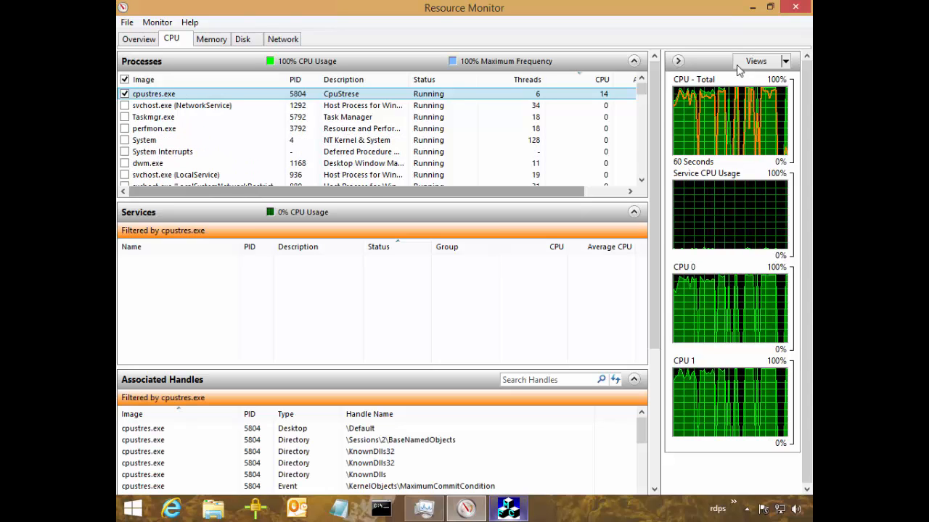
Switch to CPU Stress, deactivate threads 3 and 4, and set thread 2's activity to Medium.
mouse_move(507, 508)
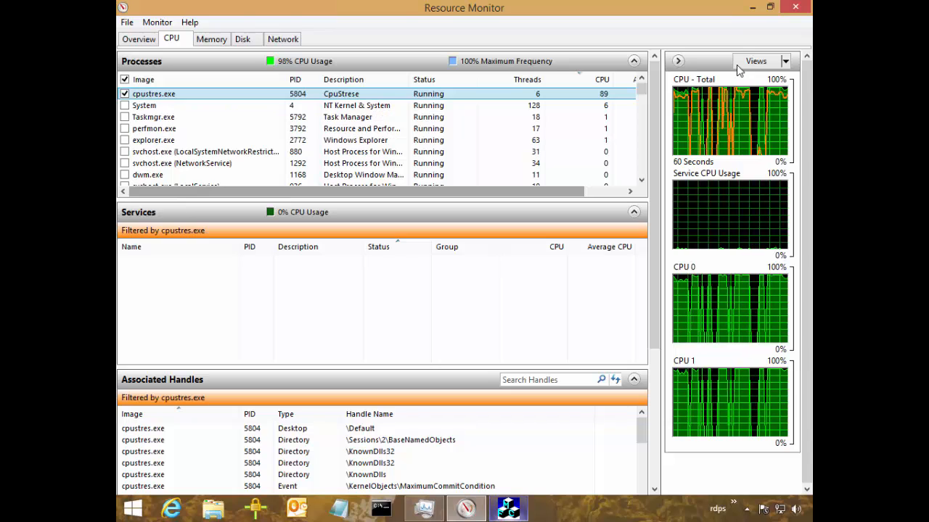
key(super+9)
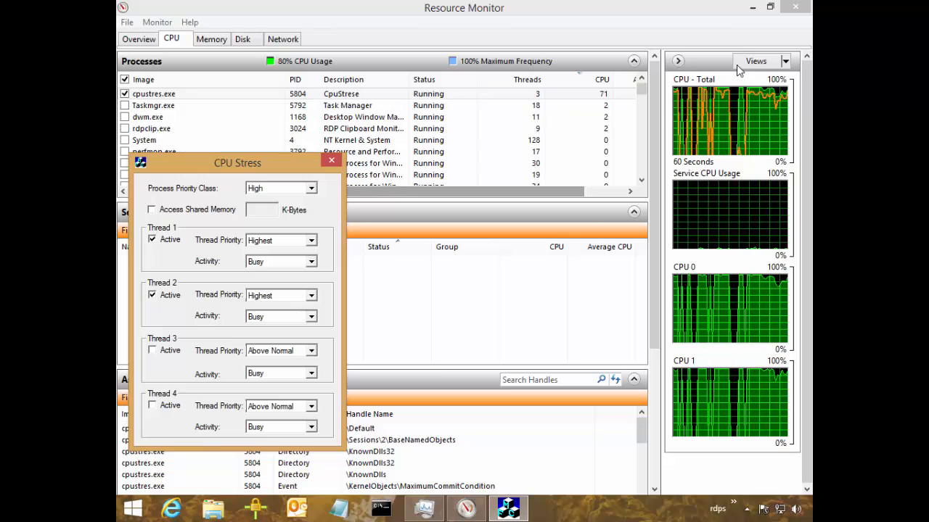
click(311, 316)
click(270, 328)
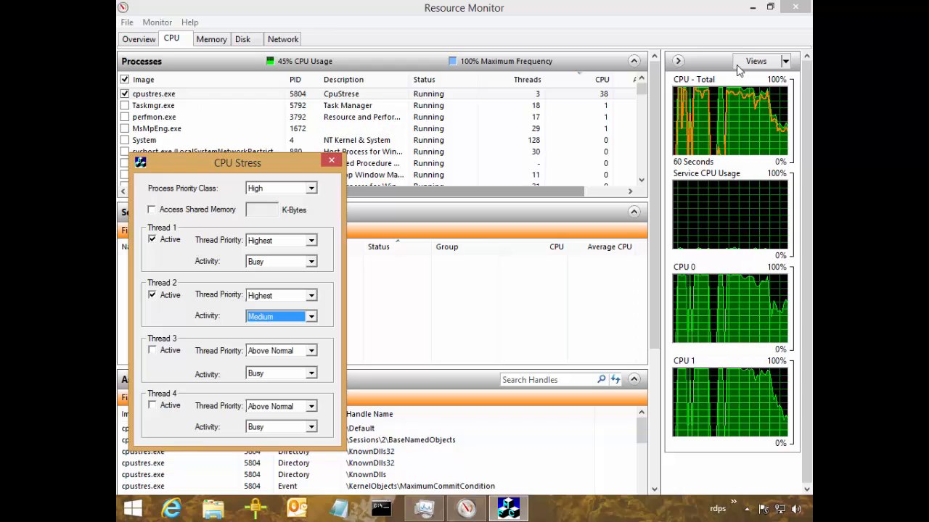
Return to Resource Monitor and examine the associated handles and modules of cpustres.exe.
click(738, 69)
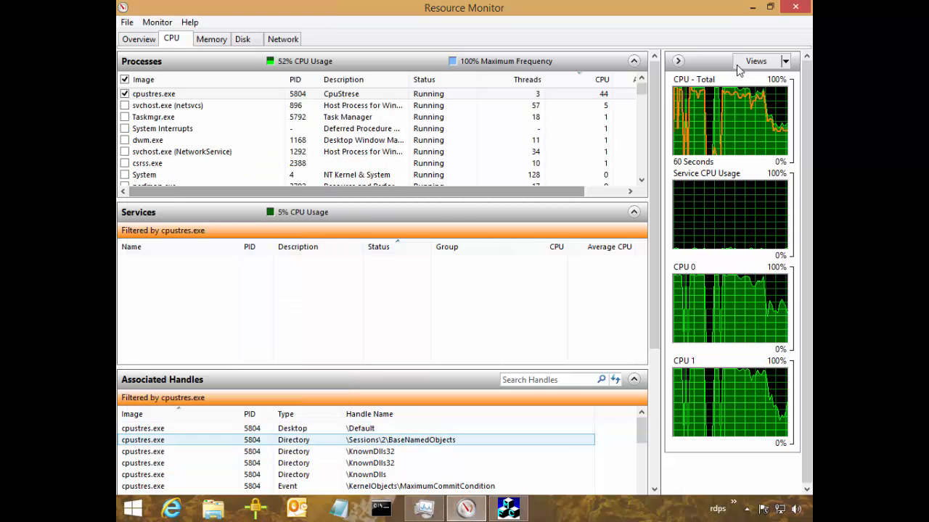
scroll(739, 69, down, 5)
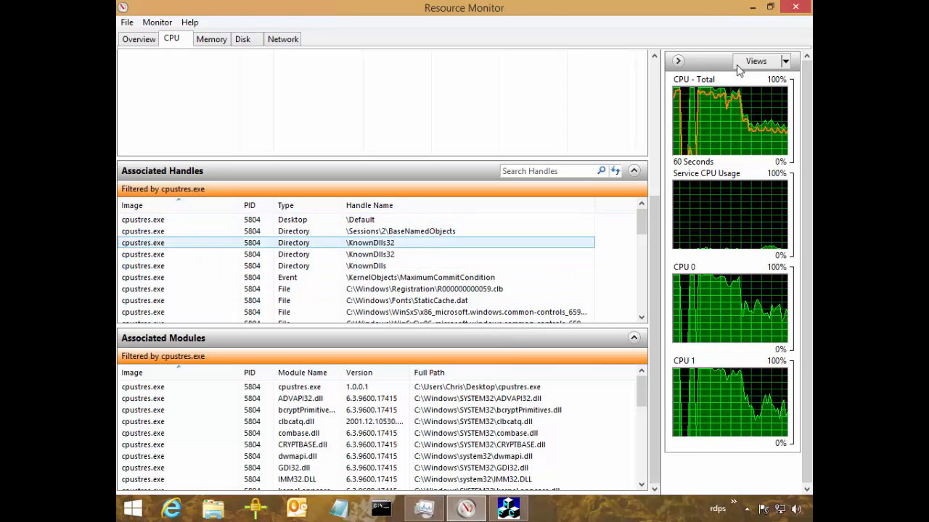
Examine the file and registry key entries among the handles held by cpustres.exe.
drag(641, 222, 641, 258)
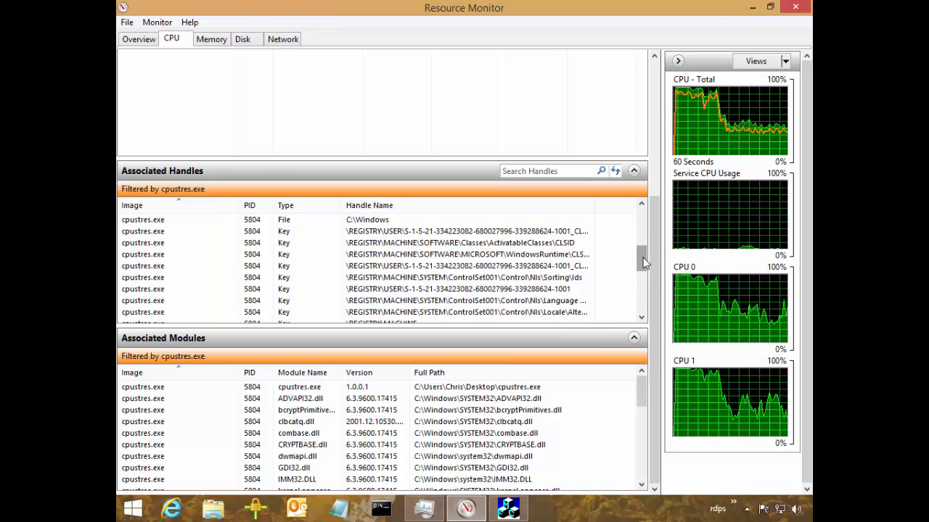
mouse_move(645, 263)
mouse_down()
mouse_move(645, 302)
mouse_move(645, 234)
mouse_move(643, 252)
mouse_up()
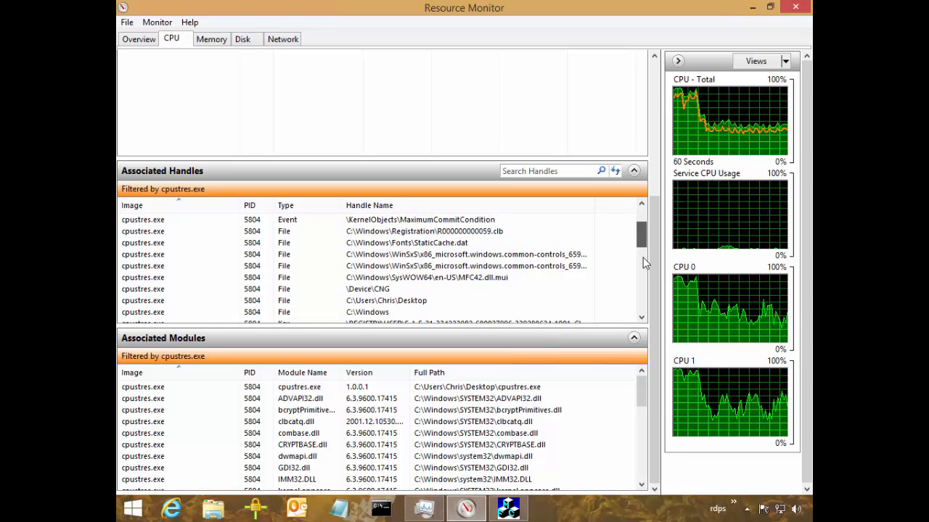
mouse_move(642, 392)
mouse_down()
mouse_move(641, 462)
mouse_move(642, 392)
mouse_up()
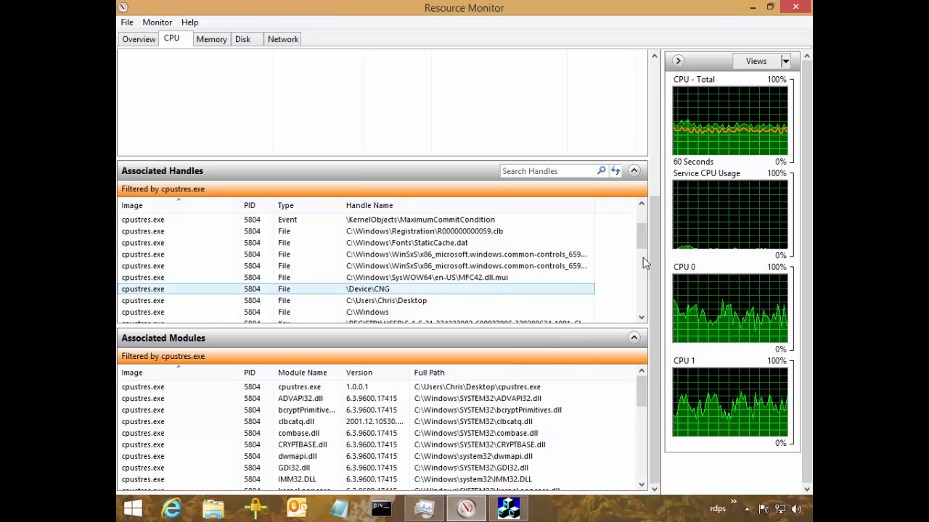
Clear the cpustres.exe filter and sort the CPU process list alphabetically by image name.
scroll(643, 258, up, 6)
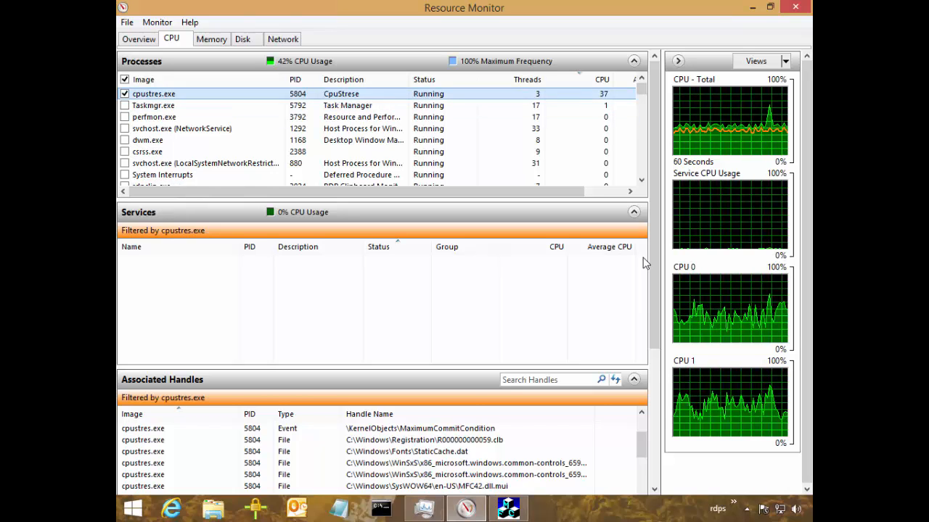
click(125, 94)
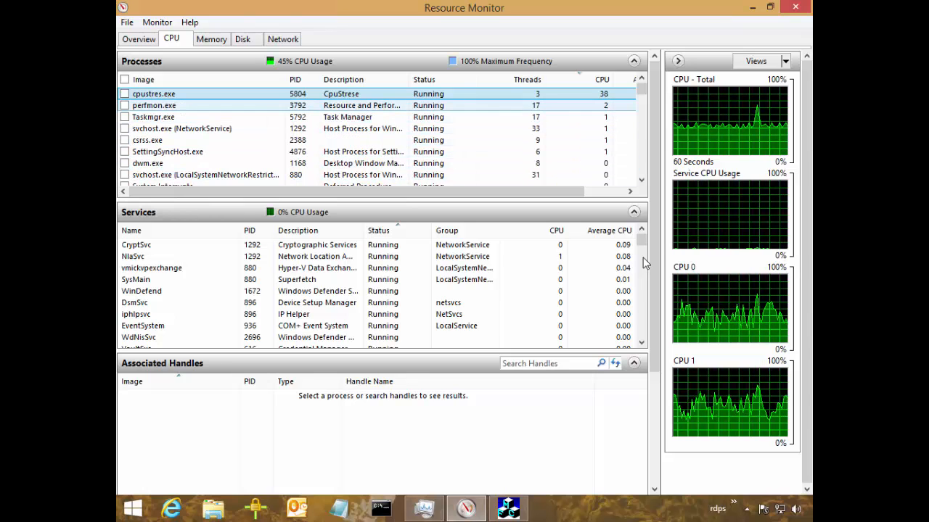
click(159, 79)
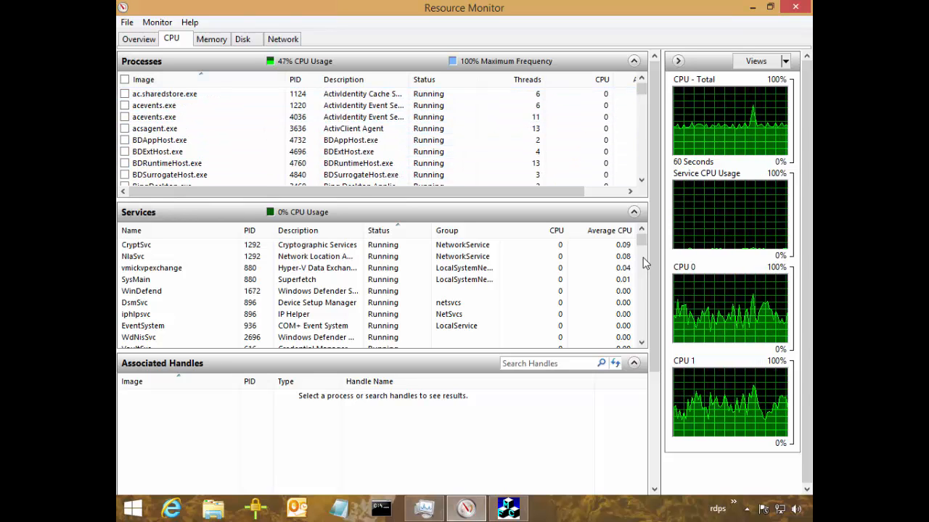
Locate svchost.exe (netsvcs) among the service host processes and filter the CPU data by it.
click(641, 120)
click(642, 120)
click(641, 141)
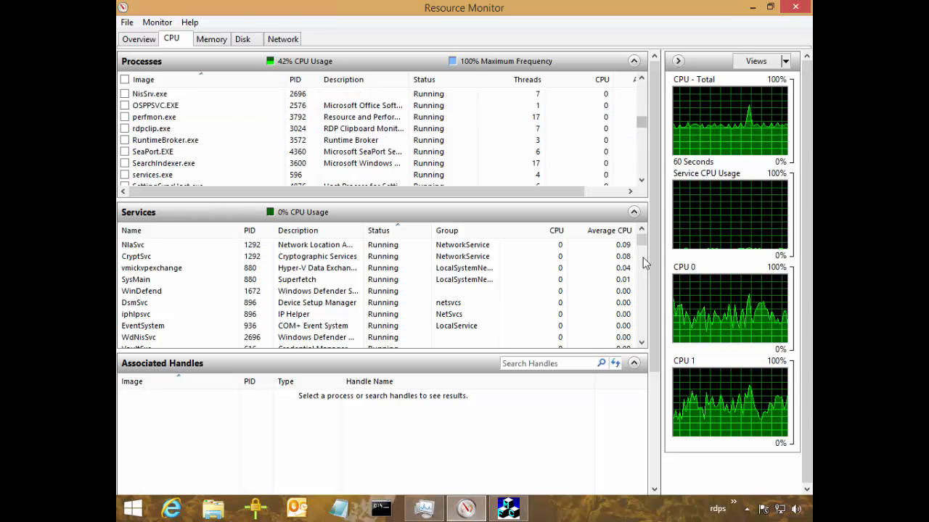
click(641, 141)
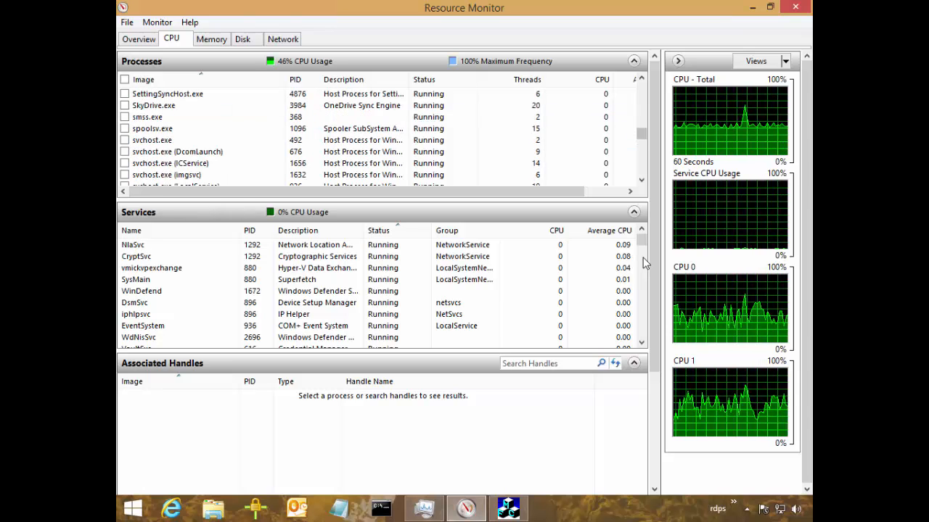
click(641, 180)
click(641, 180)
click(641, 180)
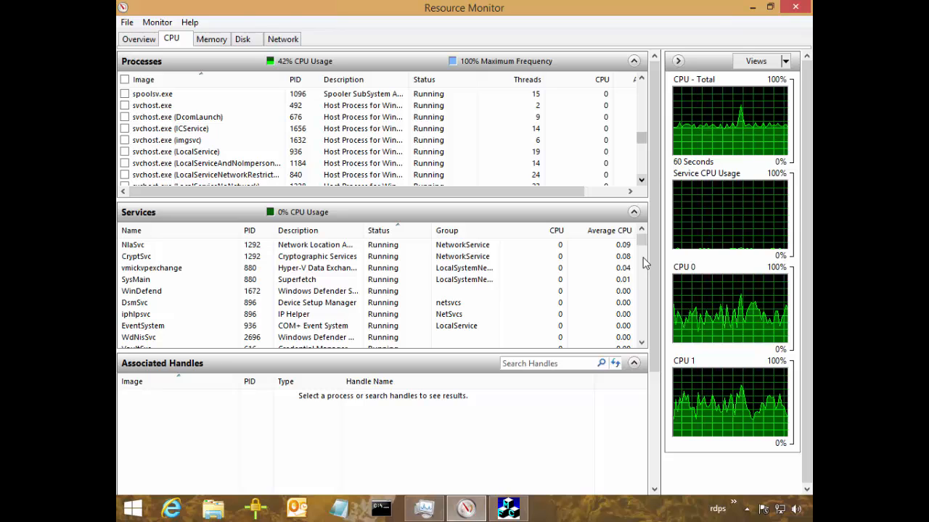
click(642, 180)
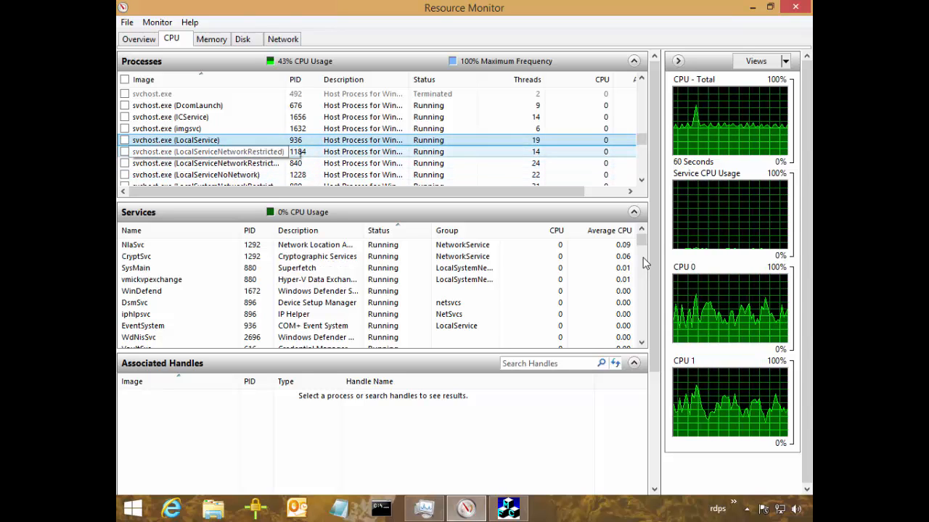
key(Down)
key(Down)
key(Down)
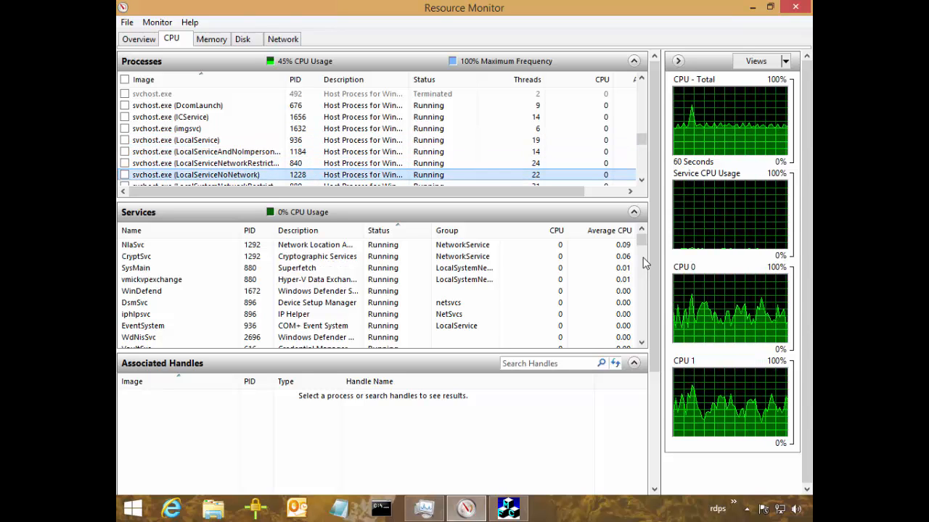
key(Down)
key(Down)
key(Down)
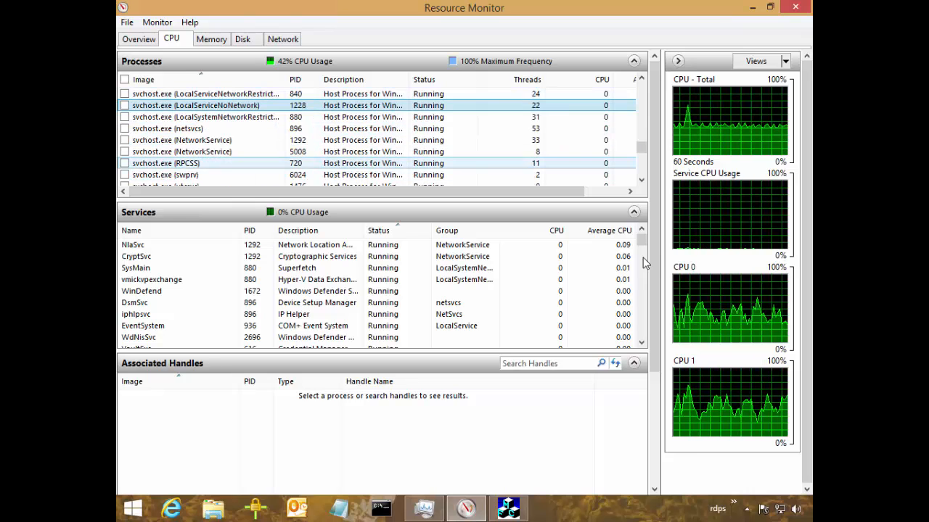
key(shift+Up)
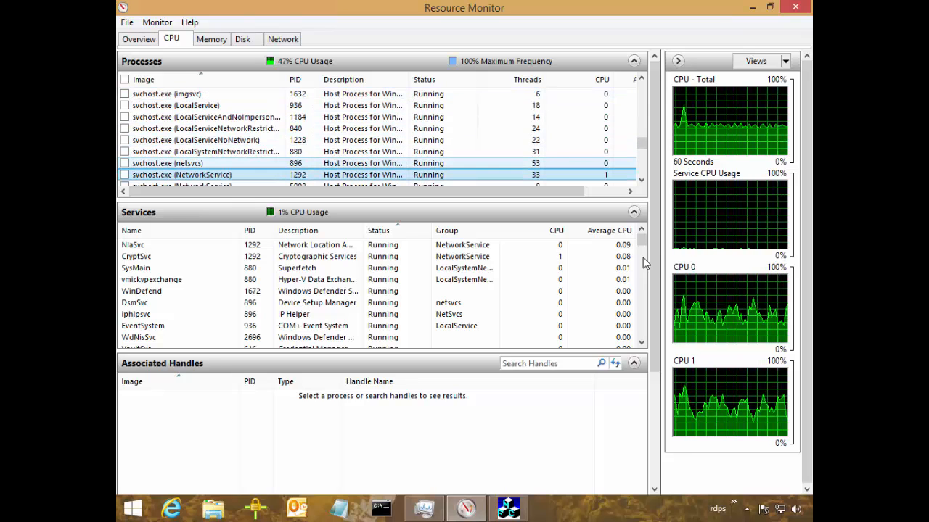
key(Up)
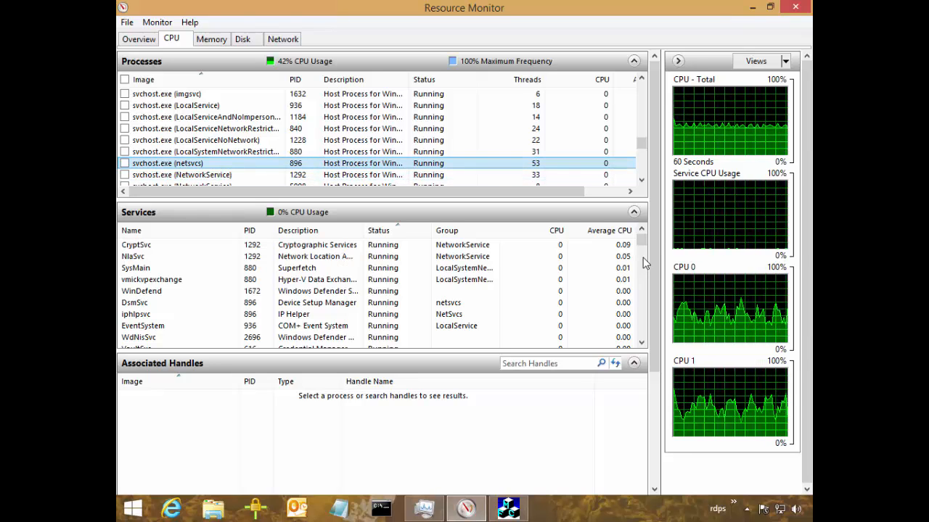
key(space)
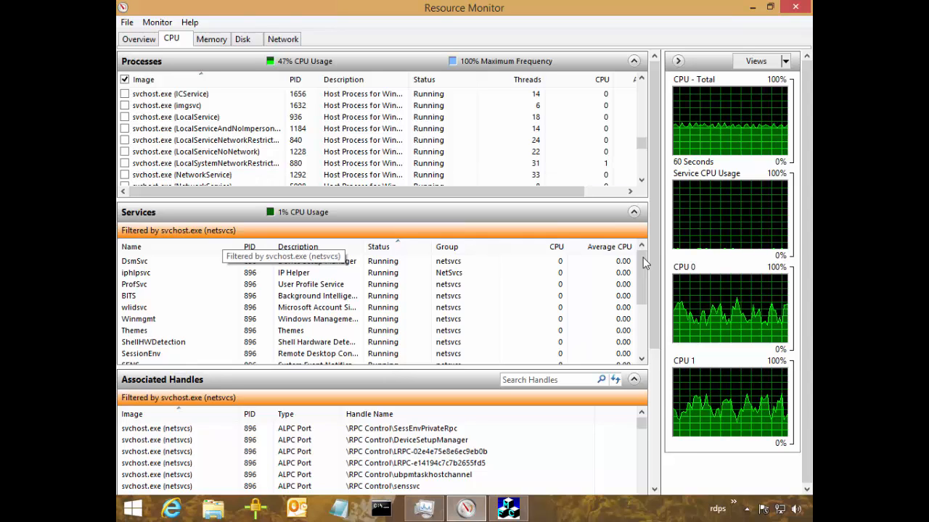
scroll(645, 263, up, 12)
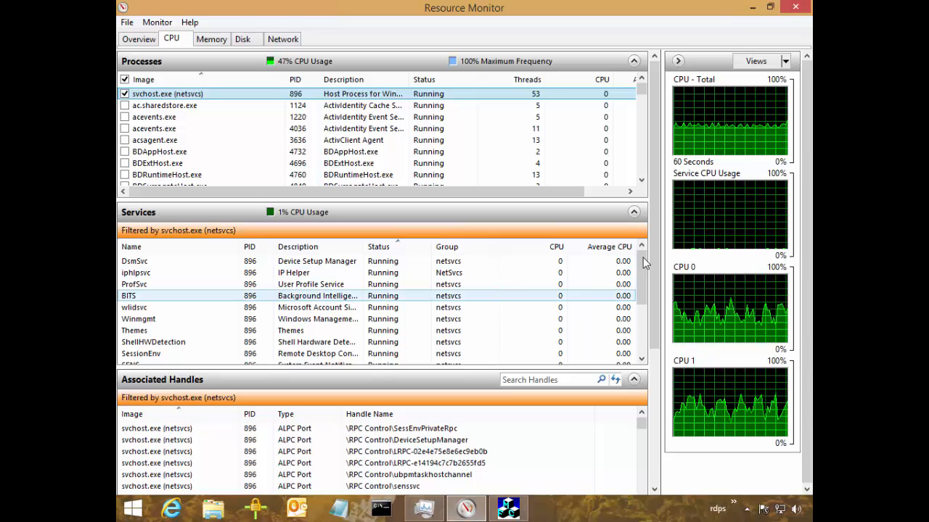
Examine the list of services hosted by svchost.exe (netsvcs), including iphlpsvc, ProfSvc, BITS and ShellHWDetection.
click(293, 272)
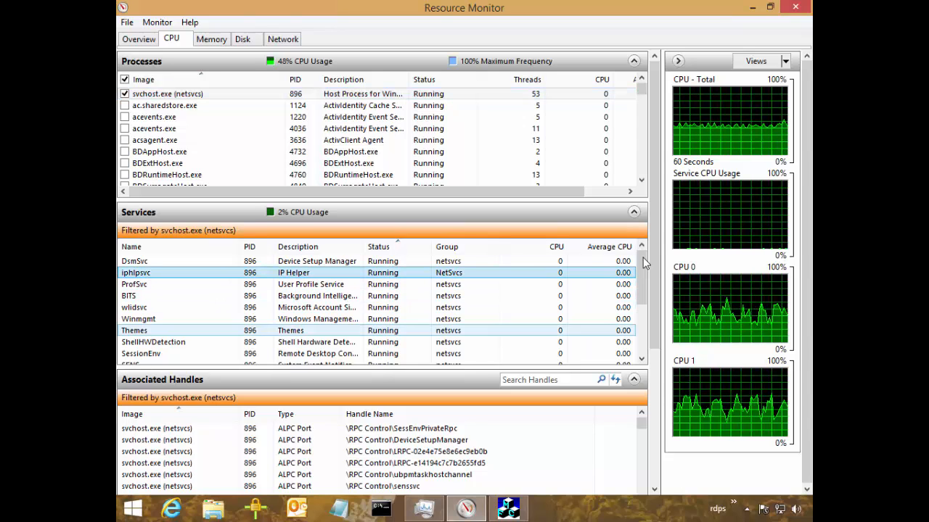
scroll(645, 262, down, 3)
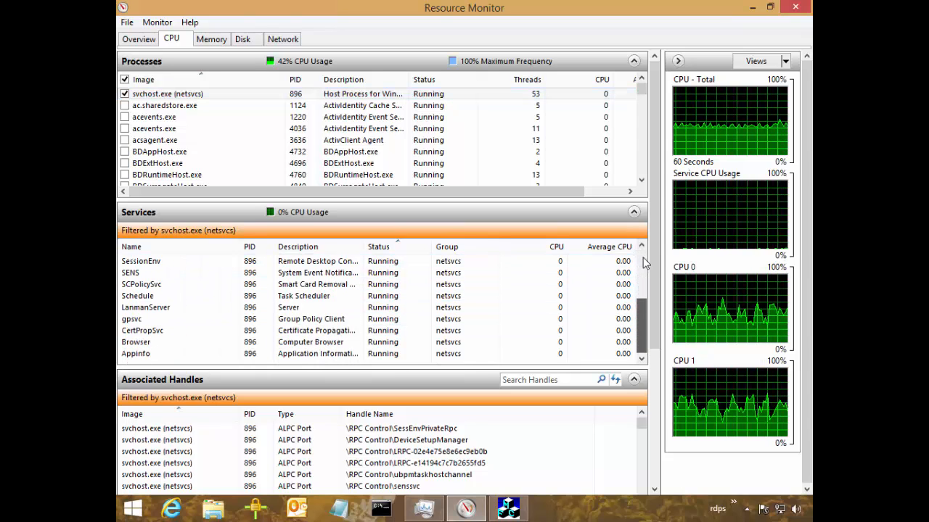
scroll(645, 262, up, 3)
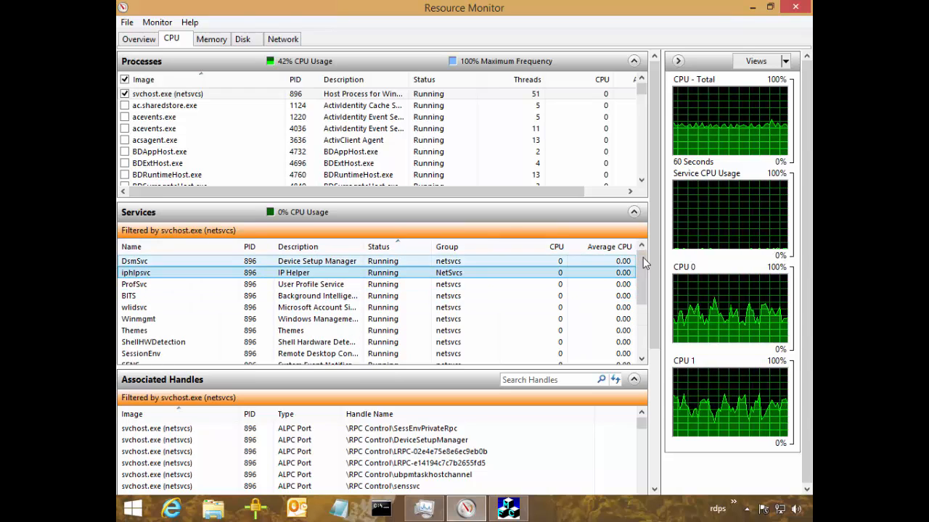
key(Down)
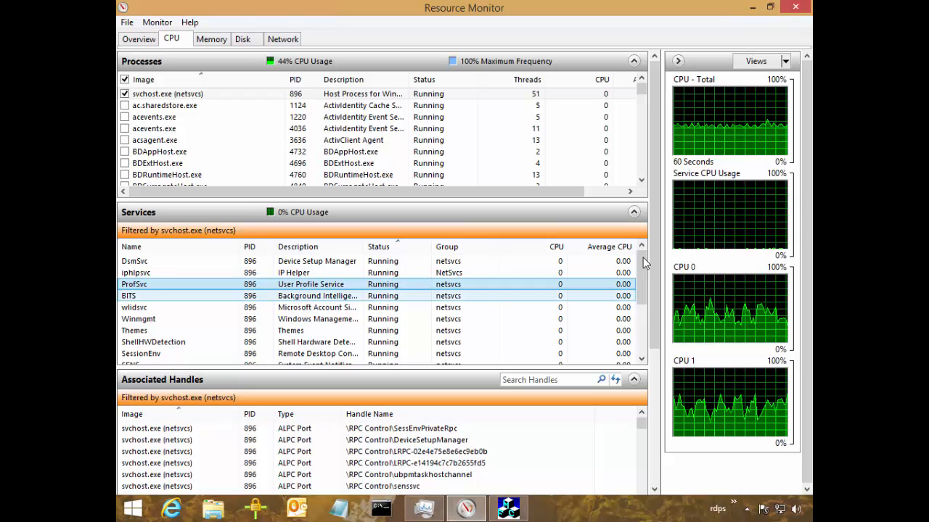
key(Down)
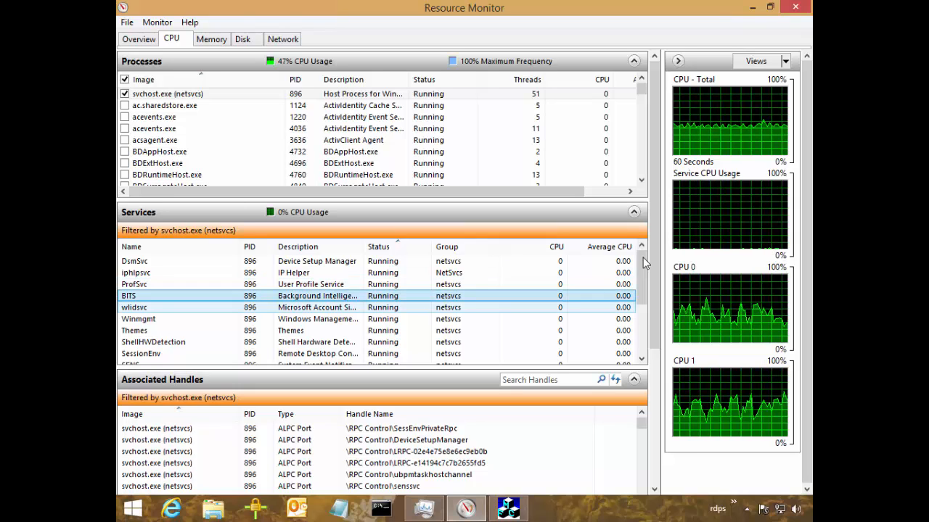
key(Down)
key(Down)
key(Down)
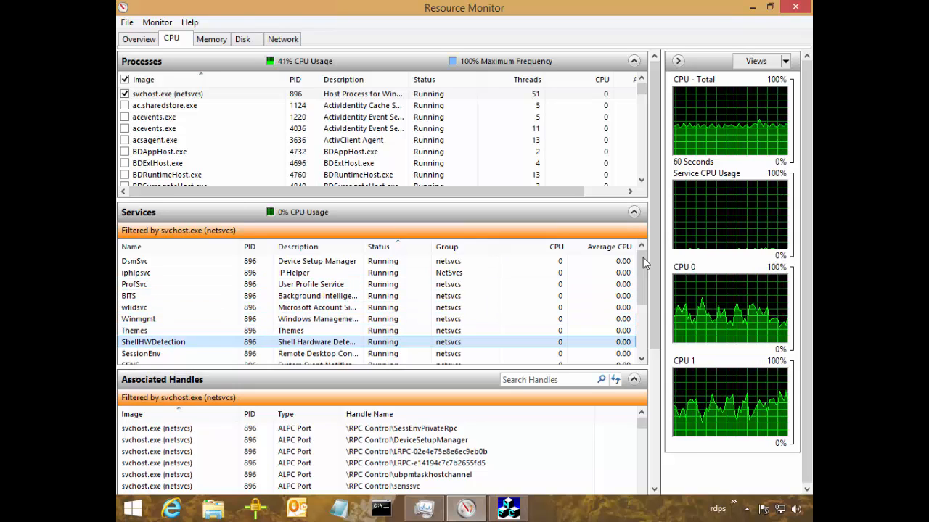
key(shift+Up)
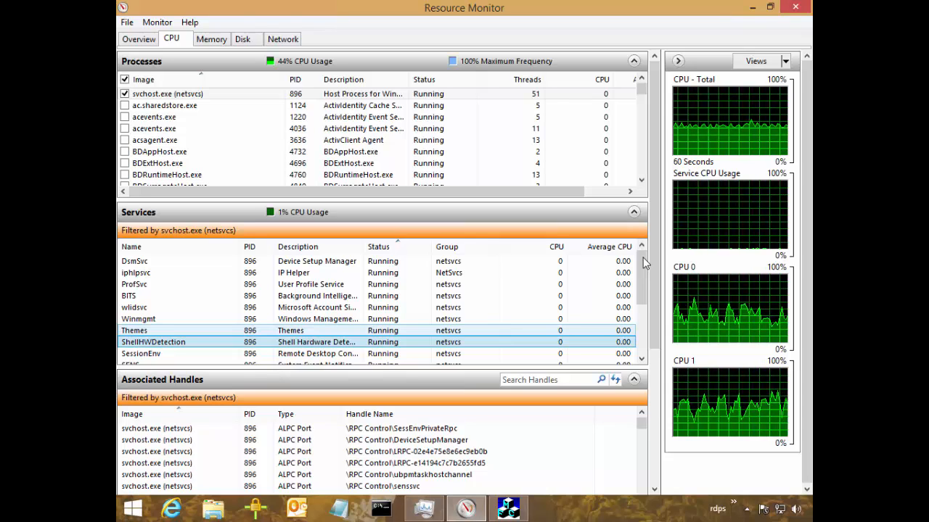
scroll(644, 263, down, 1)
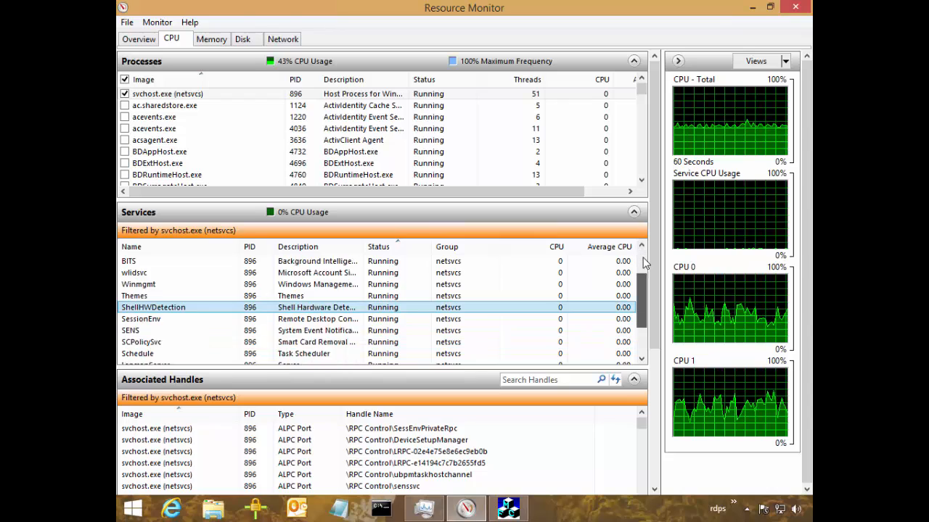
scroll(645, 262, down, 2)
scroll(644, 263, up, 3)
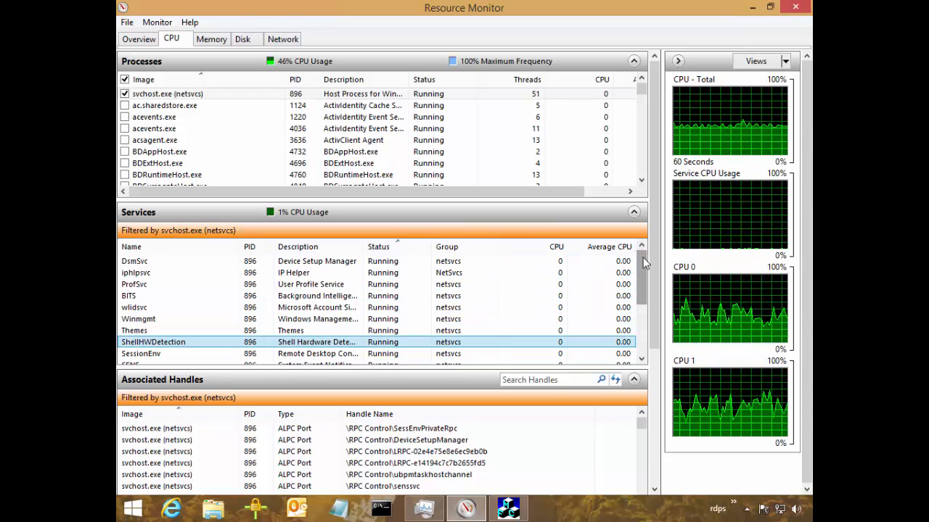
key(shift+Up)
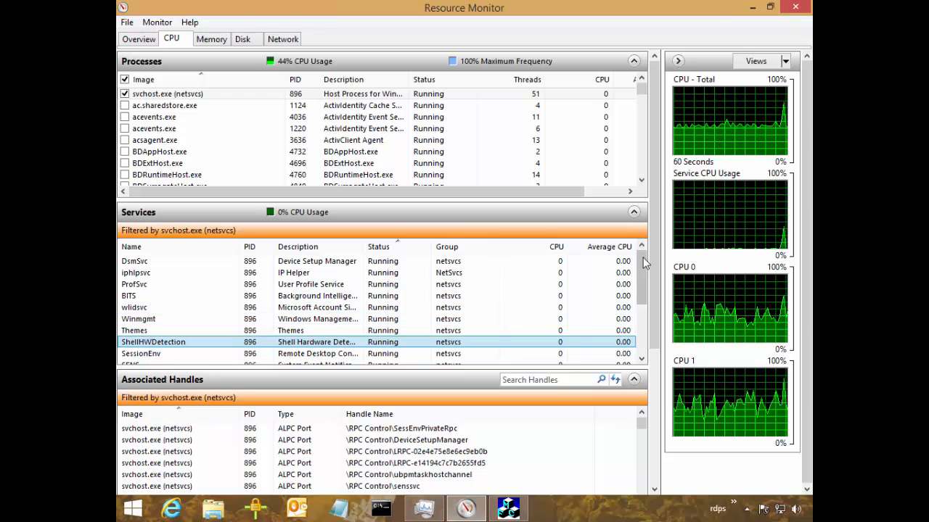
scroll(644, 263, down, 3)
scroll(644, 262, up, 3)
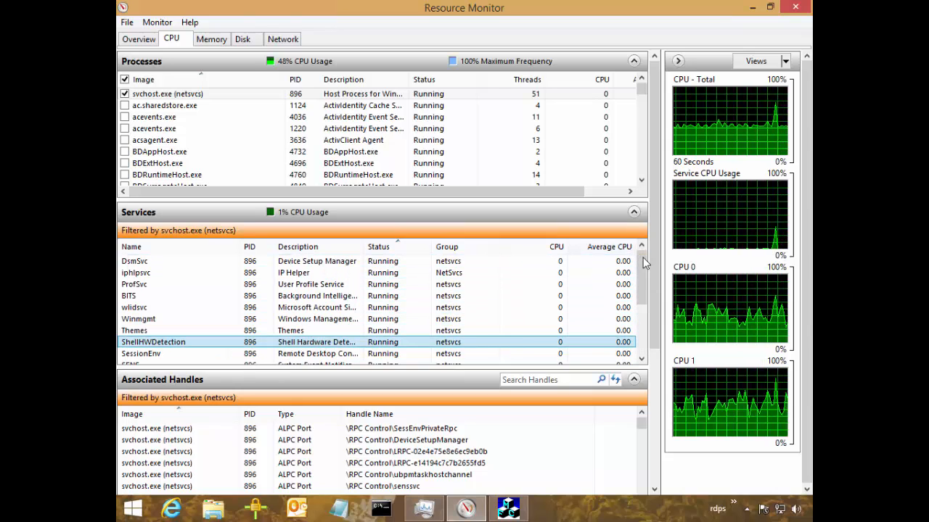
Sort the netsvcs services by average CPU and review the process's associated handles and modules.
click(609, 247)
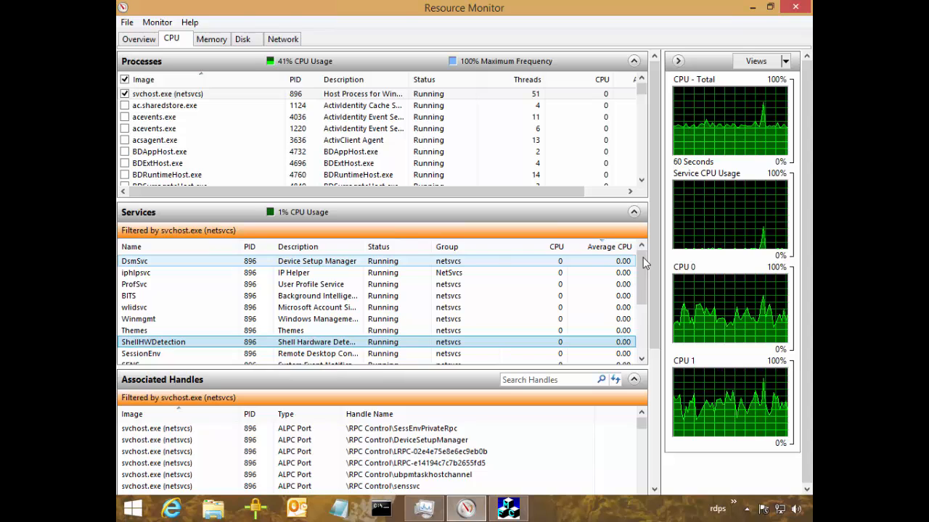
scroll(645, 263, down, 5)
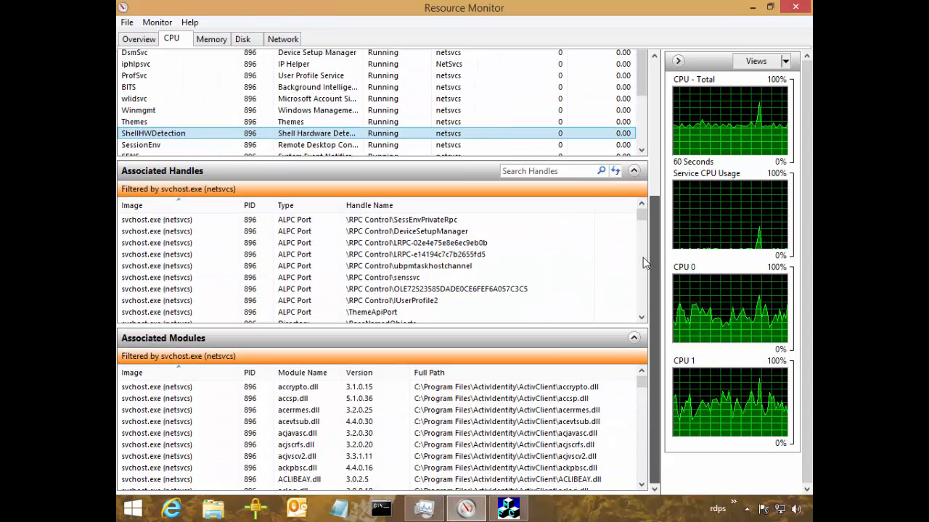
scroll(645, 263, up, 5)
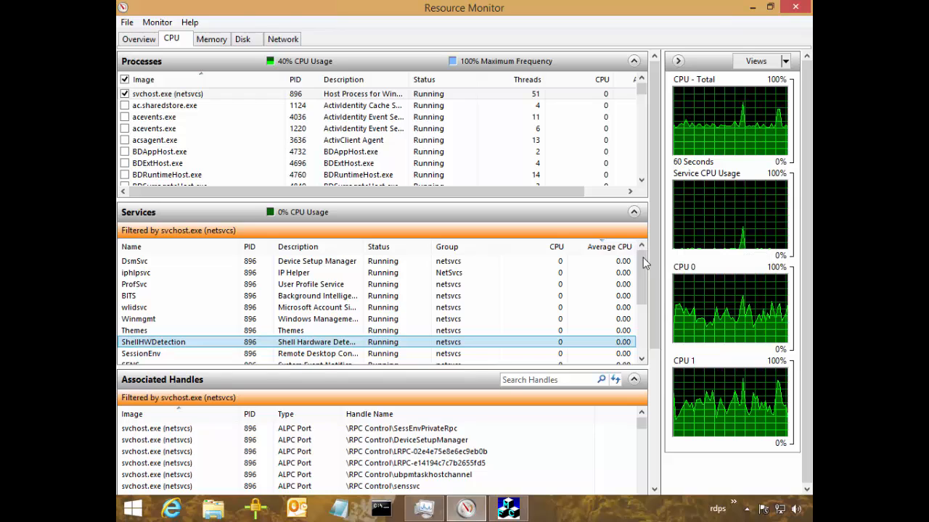
scroll(644, 262, down, 1)
scroll(644, 262, down, 1)
scroll(644, 264, up, 2)
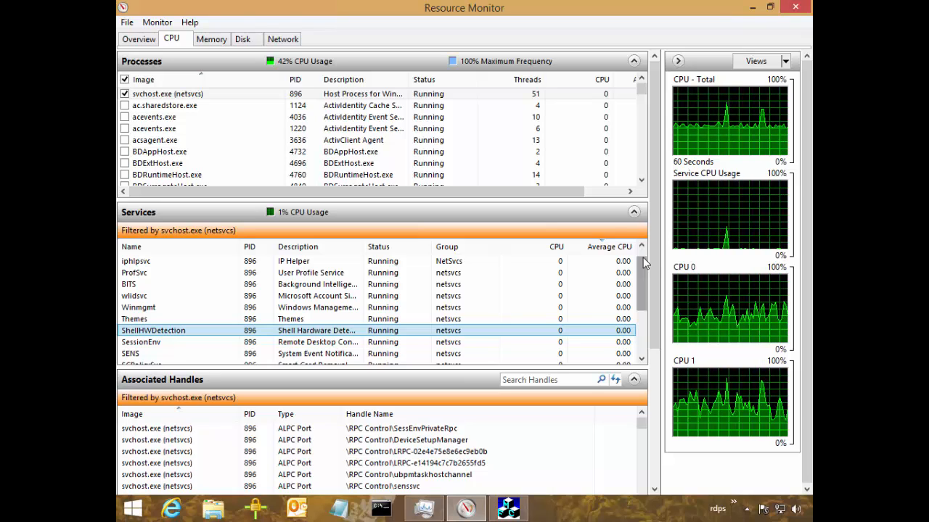
Check the CPU figures of individual netsvcs services such as wlidsvc, Winmgmt, BITS and ProfSvc.
click(319, 296)
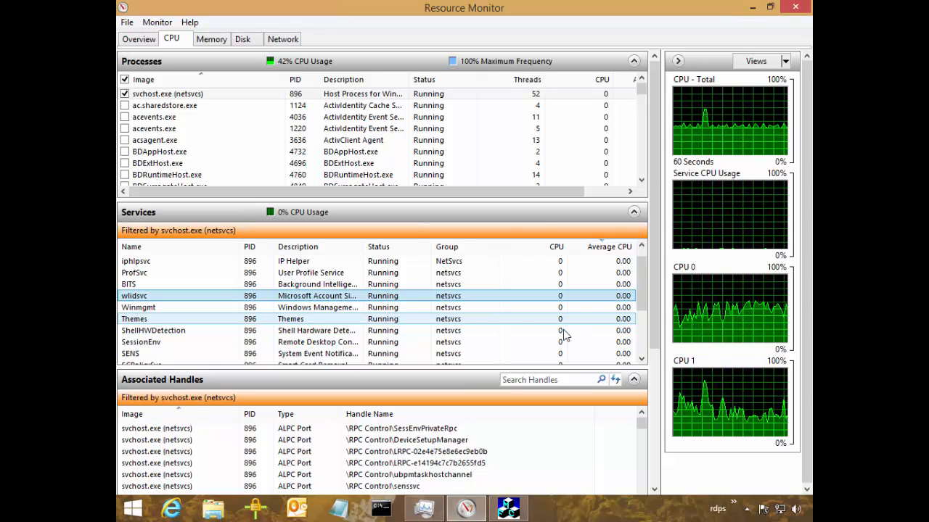
click(457, 307)
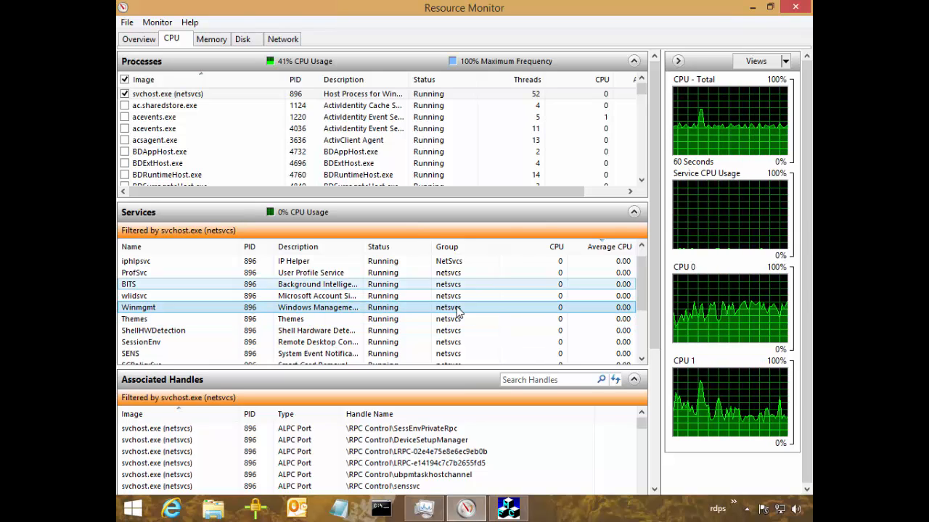
click(456, 285)
key(Up)
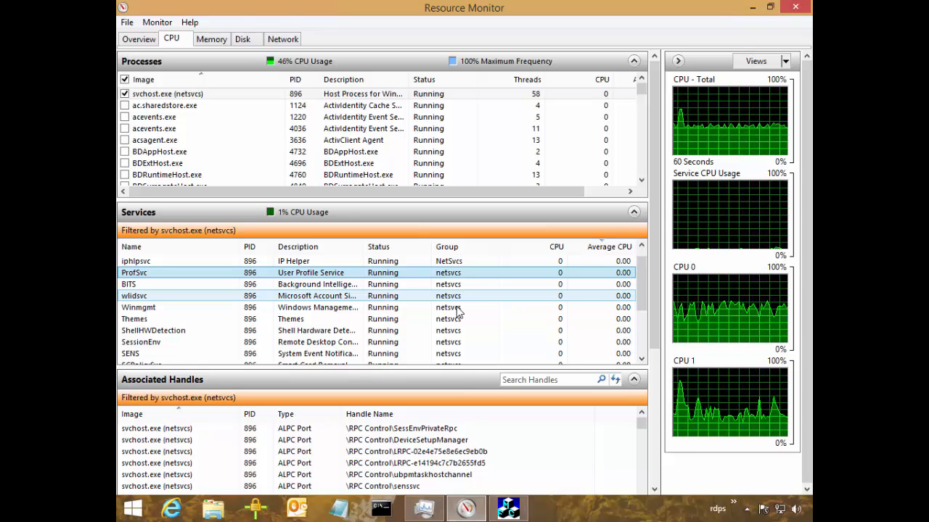
key(Down)
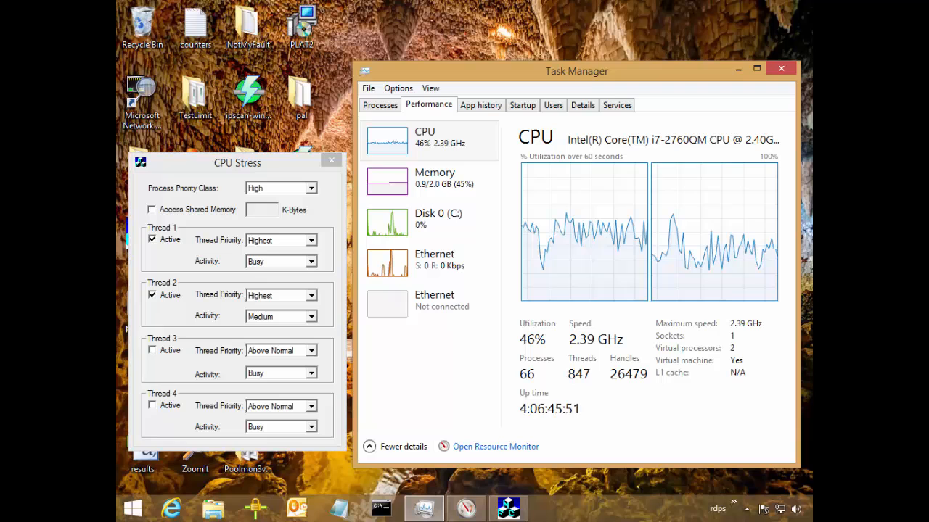
Switch to Performance Monitor by launching it from the Run prompt.
click(134, 512)
right_click(133, 511)
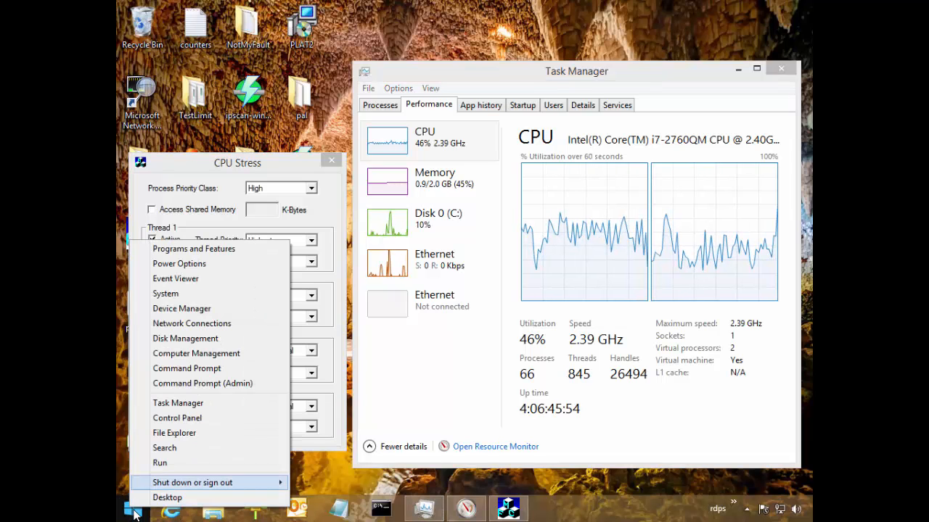
key(Up)
key(Return)
key(Return)
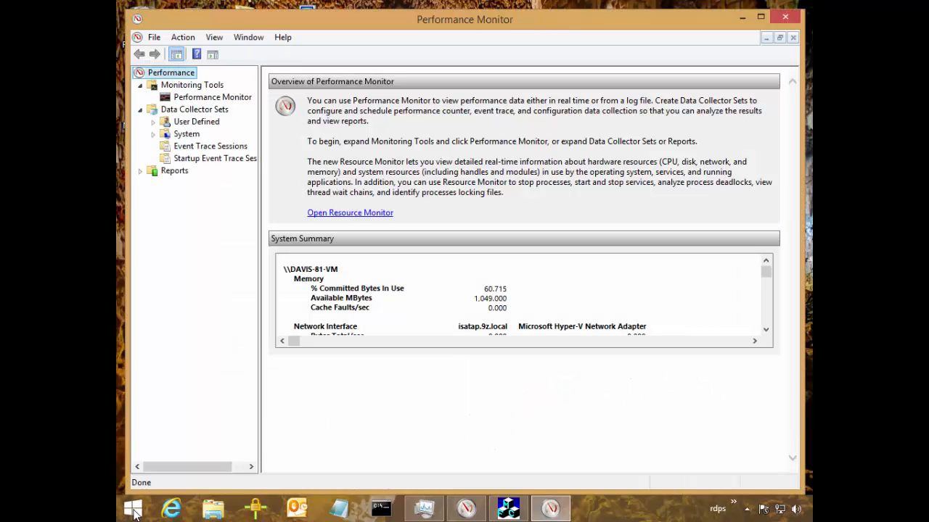
Delete the memoryTest3 set from the user-defined data collector sets and confirm the deletion.
click(153, 122)
click(203, 135)
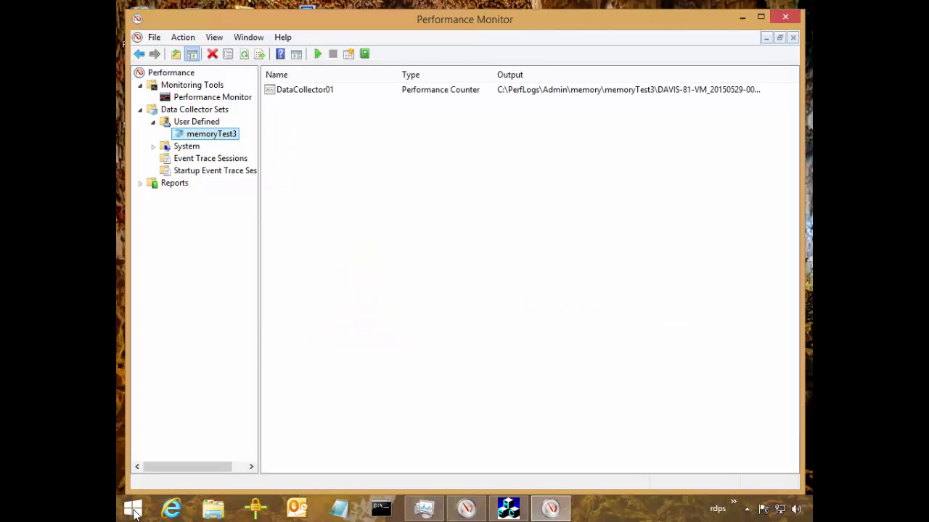
right_click(202, 136)
click(236, 279)
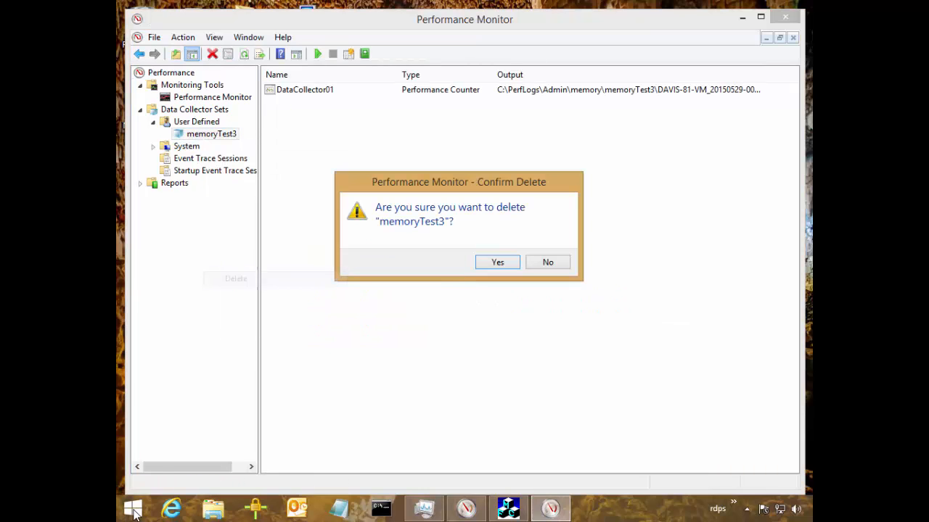
click(497, 262)
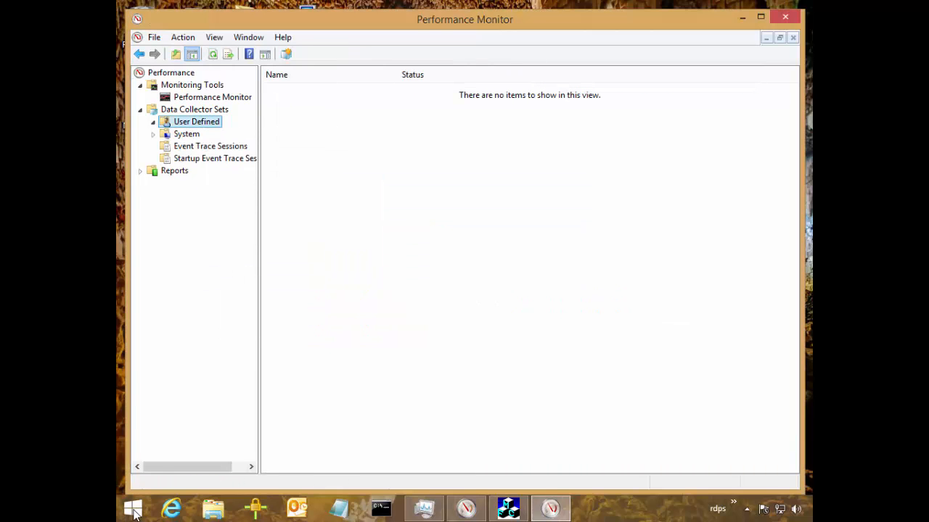
Start a new user-defined data collector set named Proc, using manual (advanced) creation.
right_click(195, 122)
mouse_move(222, 135)
click(389, 134)
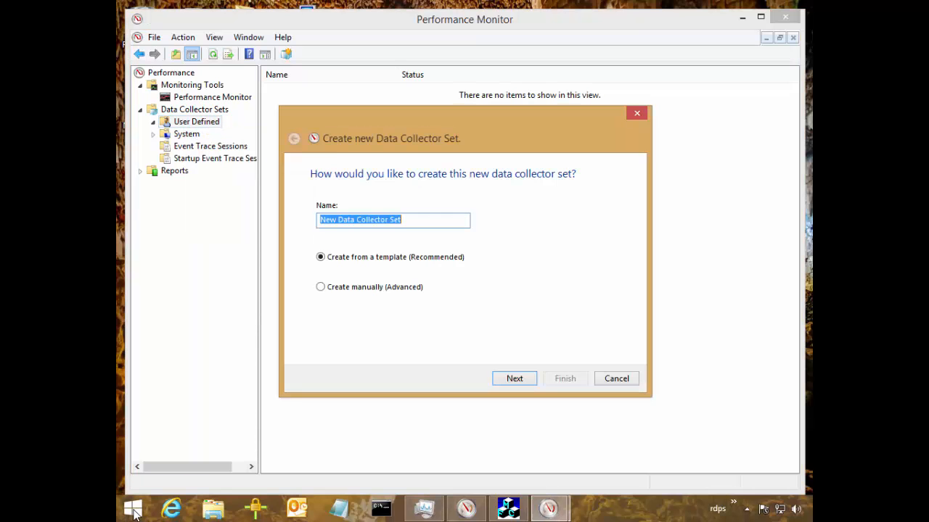
text(Proc)
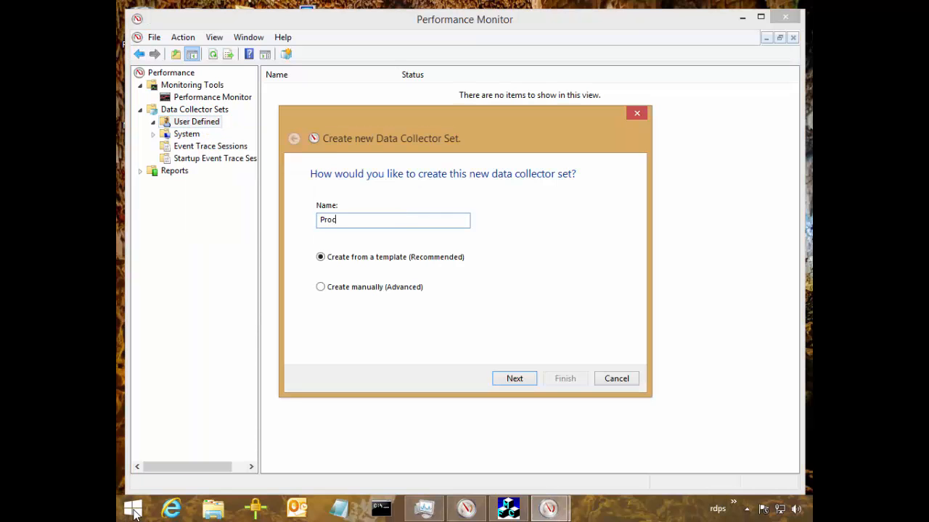
click(320, 287)
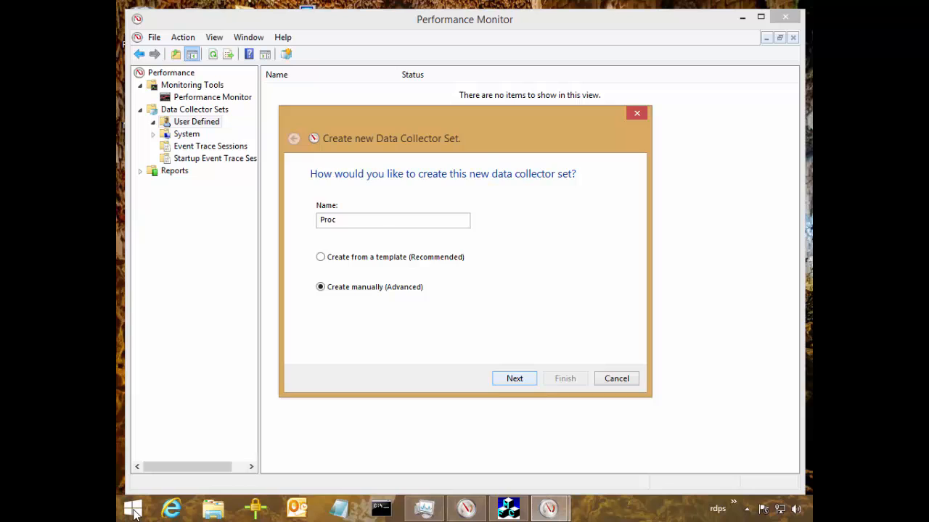
click(514, 377)
Include only performance counter data logs in the new collector set.
click(334, 236)
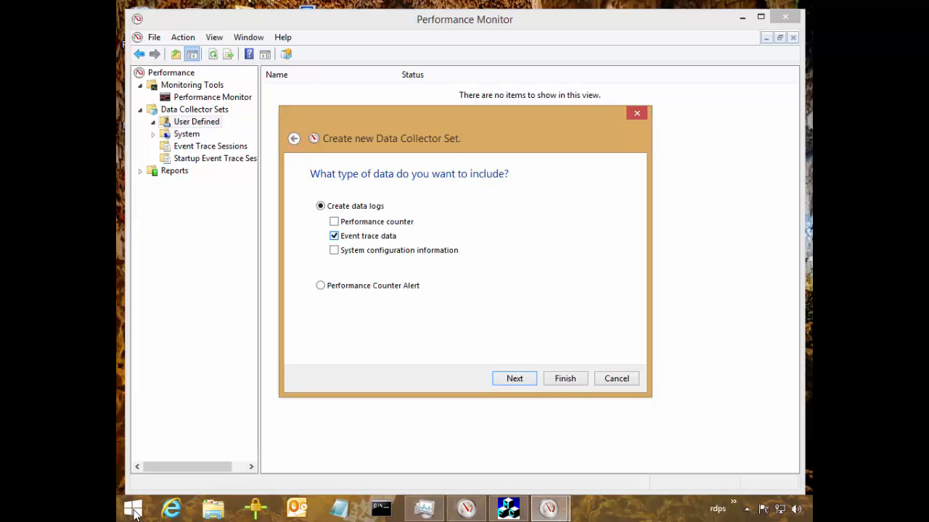
click(334, 236)
click(333, 222)
click(514, 378)
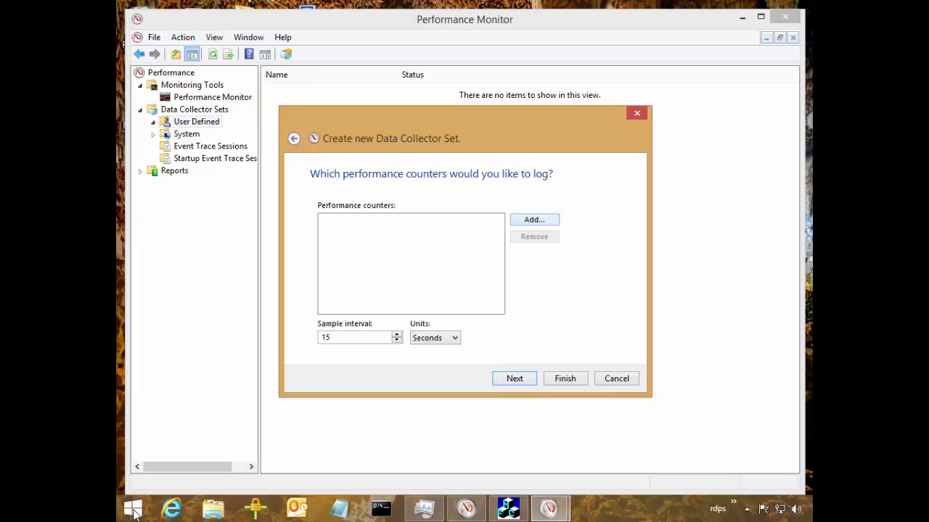
Add the Processor object's % Processor Time counter for all instances to the set.
click(534, 219)
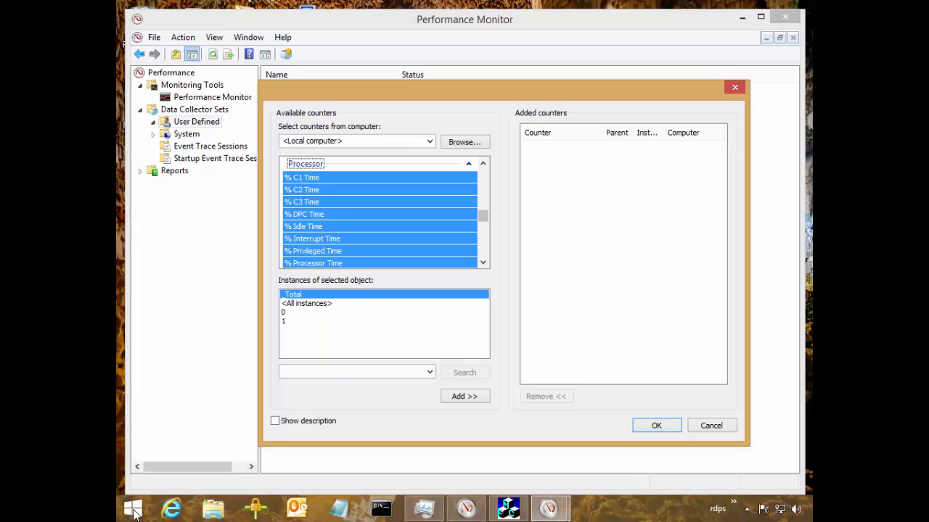
click(483, 263)
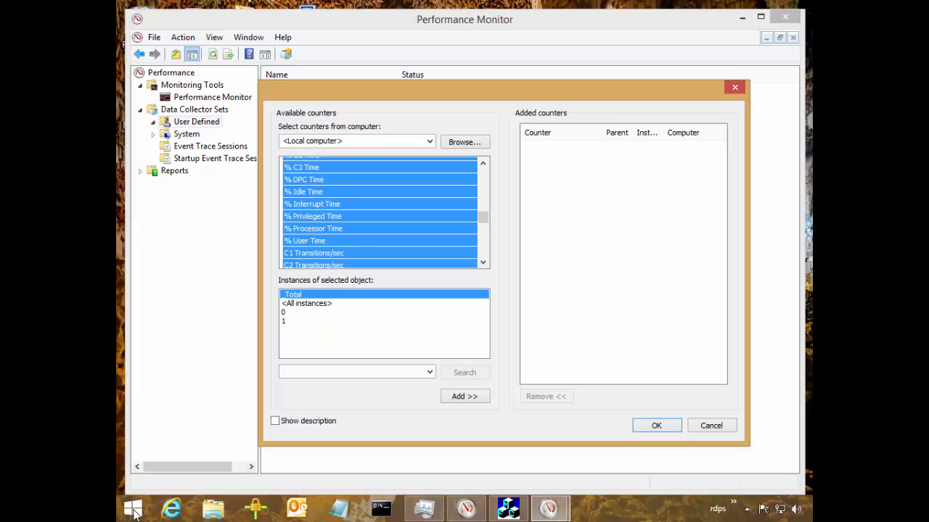
click(313, 229)
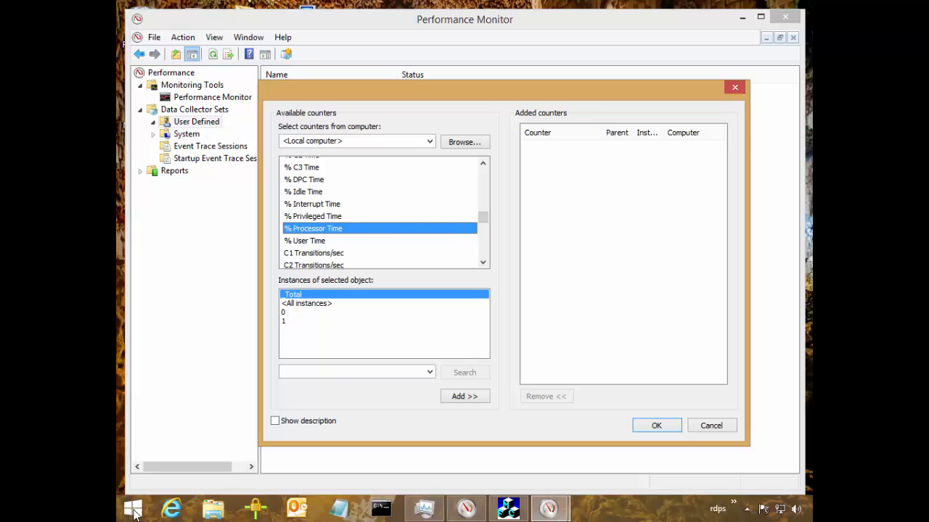
click(307, 303)
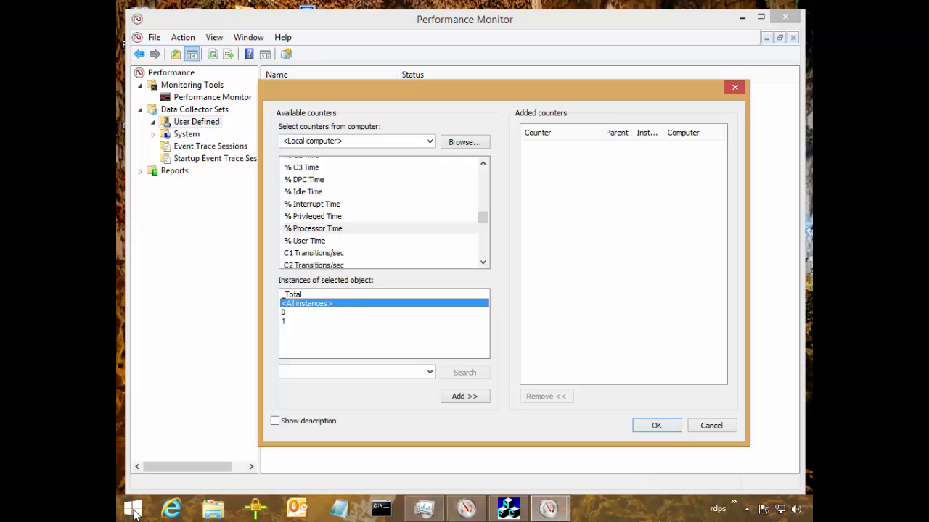
click(284, 312)
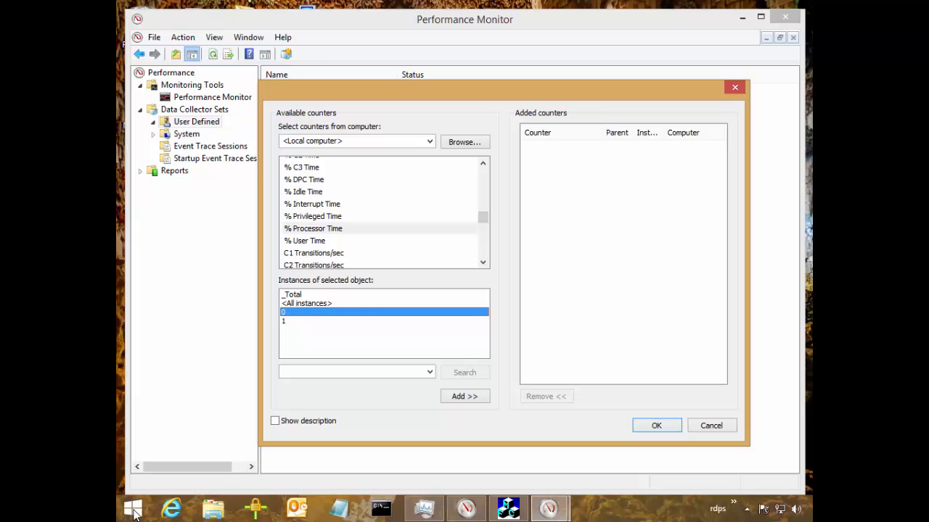
click(306, 303)
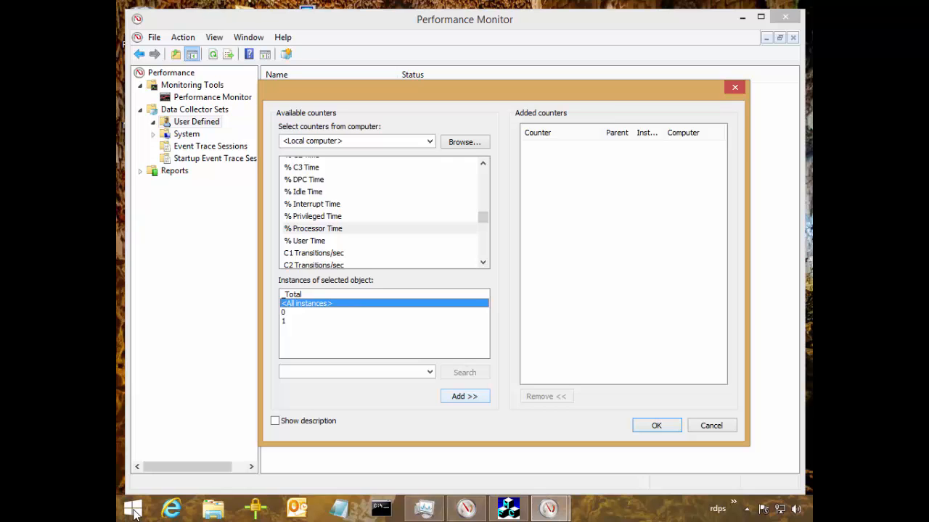
click(465, 396)
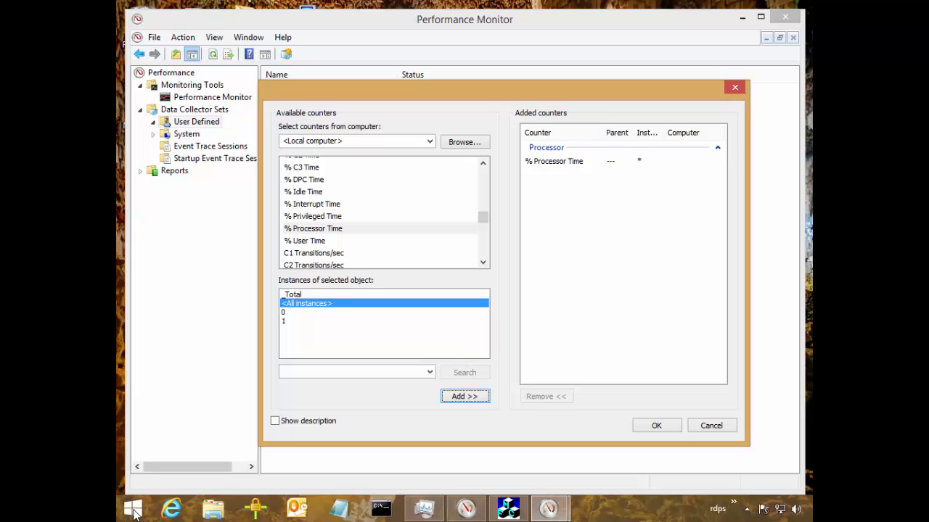
Look through the available processor instances and add the % Privileged Time counter for all instances.
click(294, 294)
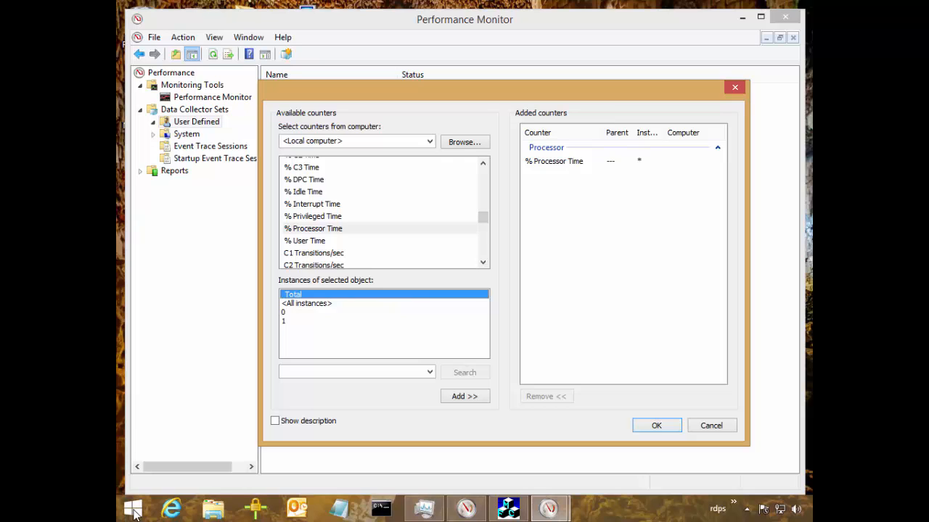
key(Down)
key(Down)
key(Down)
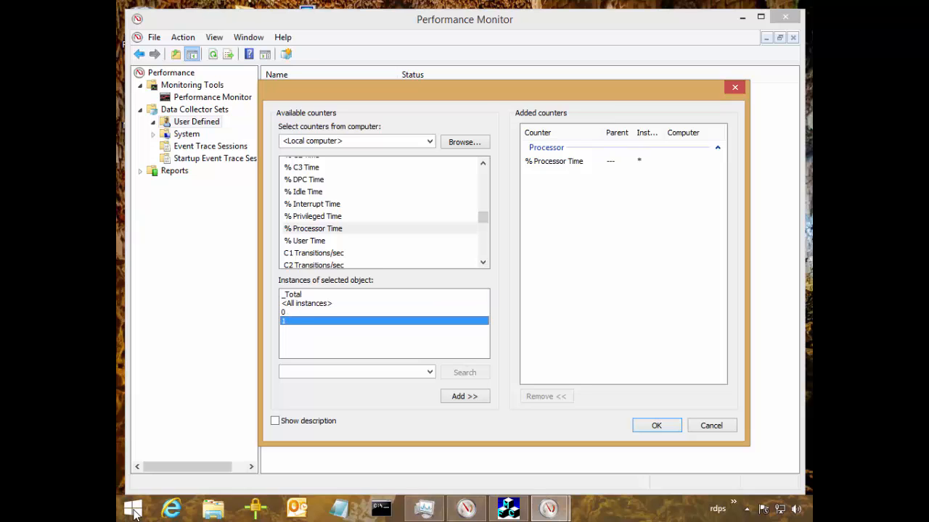
key(Up)
key(Up)
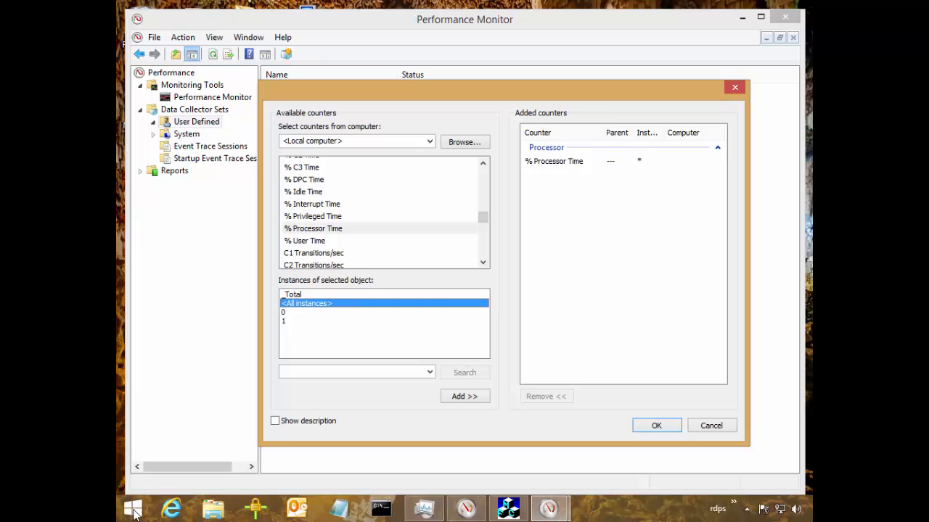
click(313, 216)
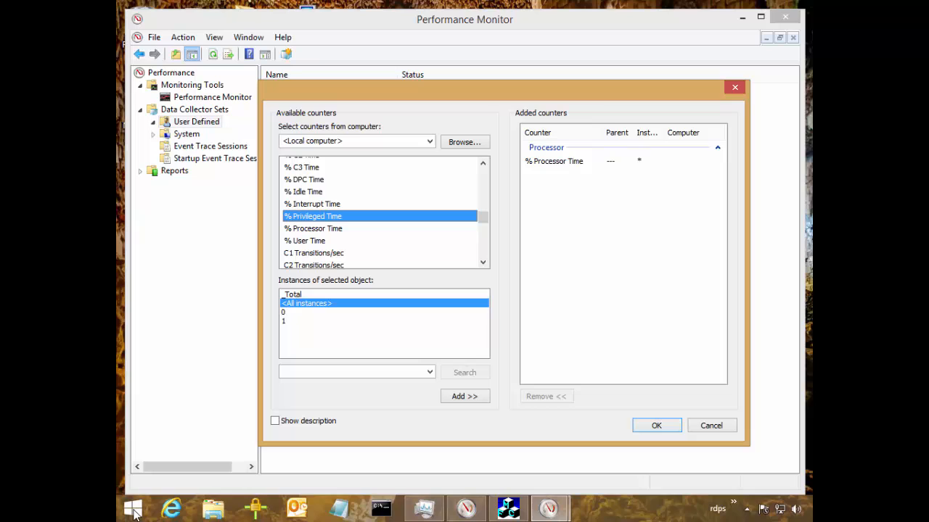
click(464, 396)
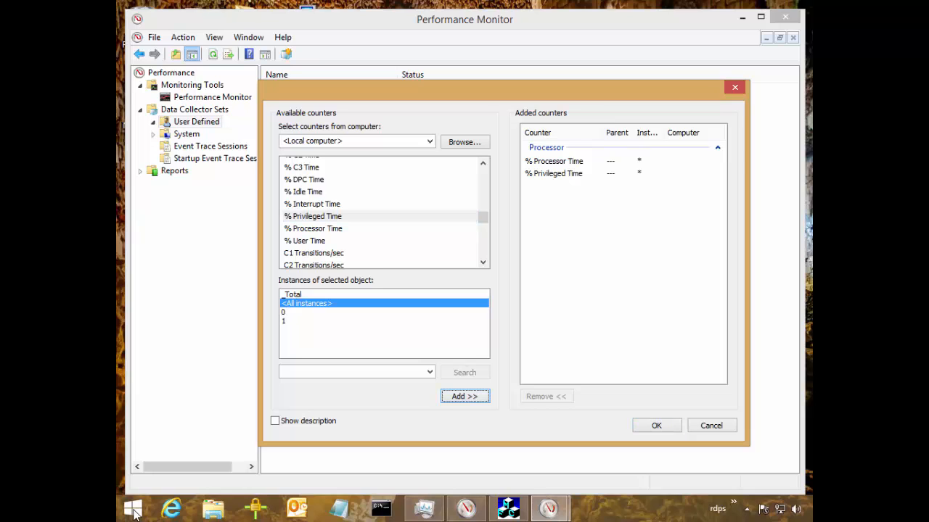
Select the Processor object's % Privileged Time and % User Time counters together, with all instances chosen.
click(293, 294)
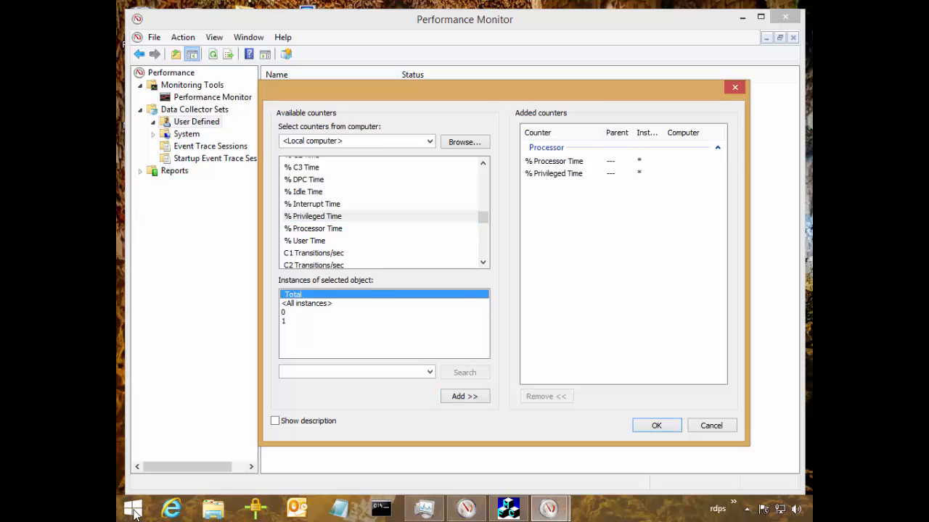
click(307, 303)
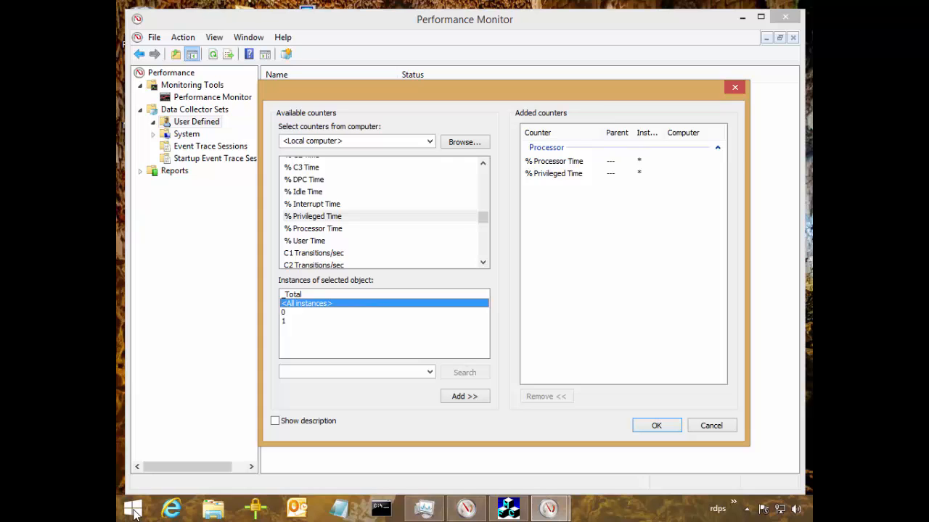
click(313, 217)
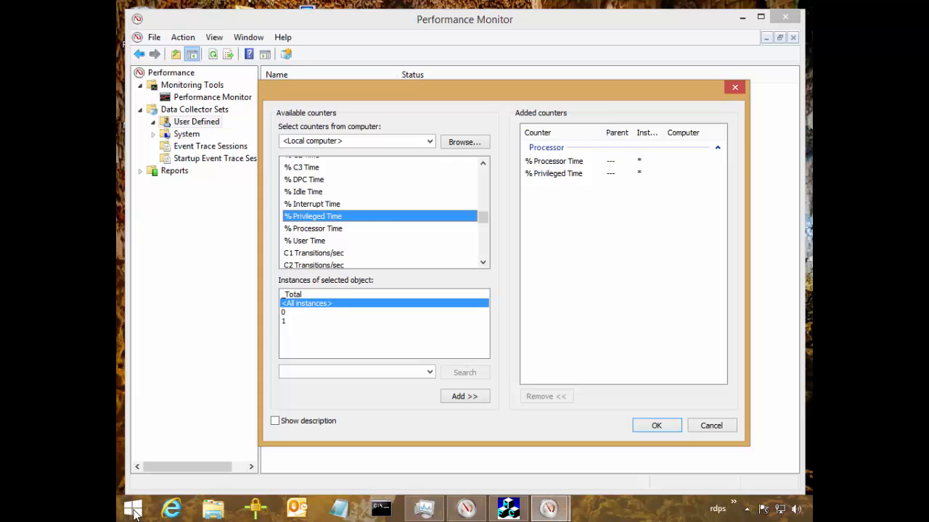
click(305, 240)
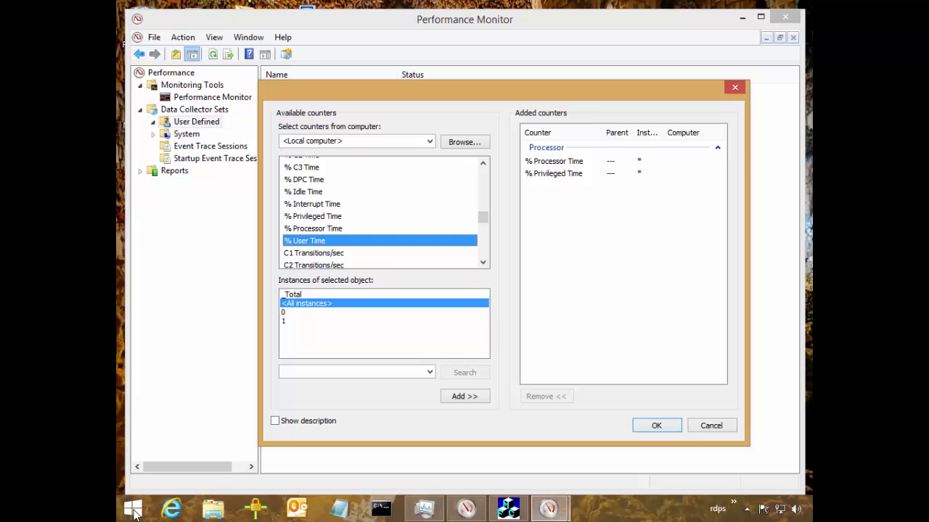
click(312, 217)
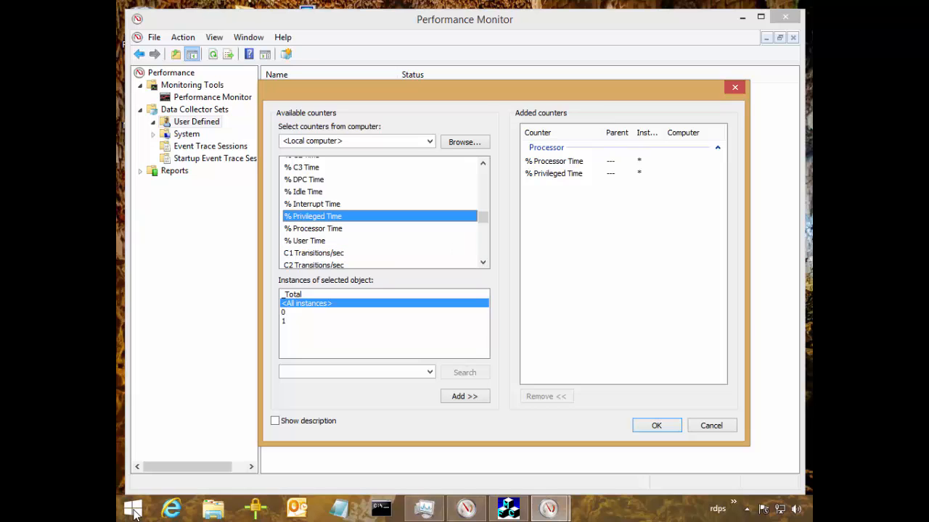
ctrl+click(305, 240)
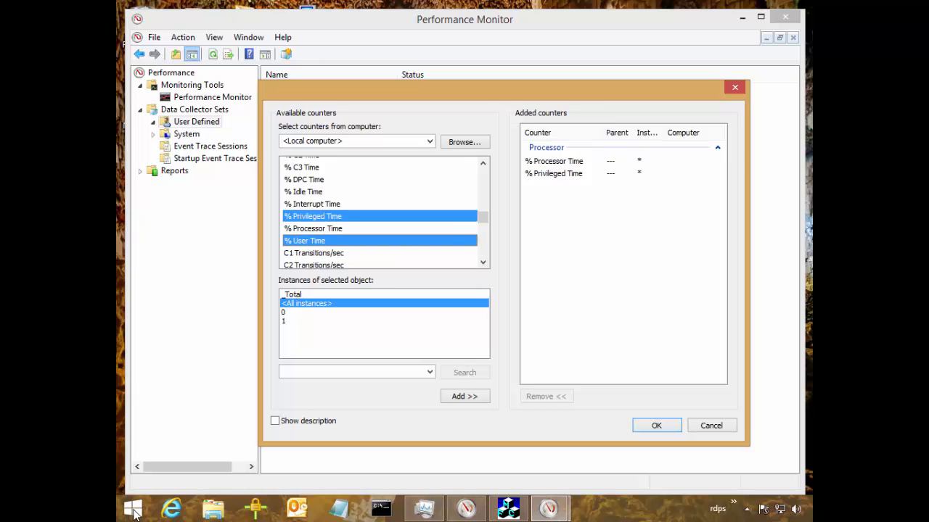
click(313, 229)
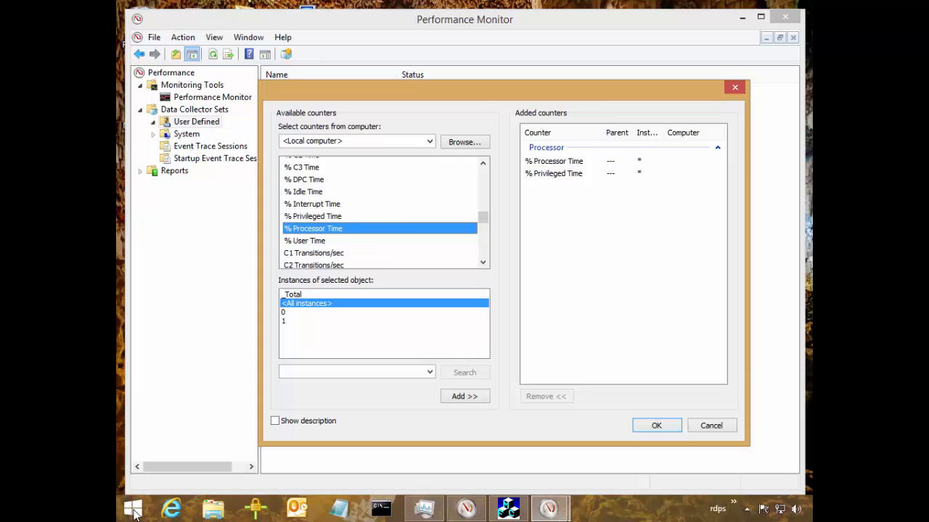
key(Up)
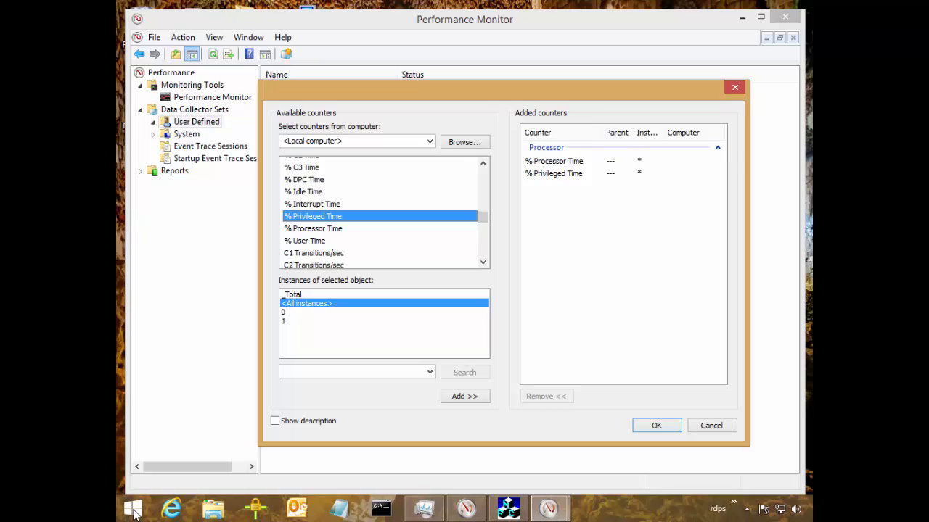
ctrl+click(305, 241)
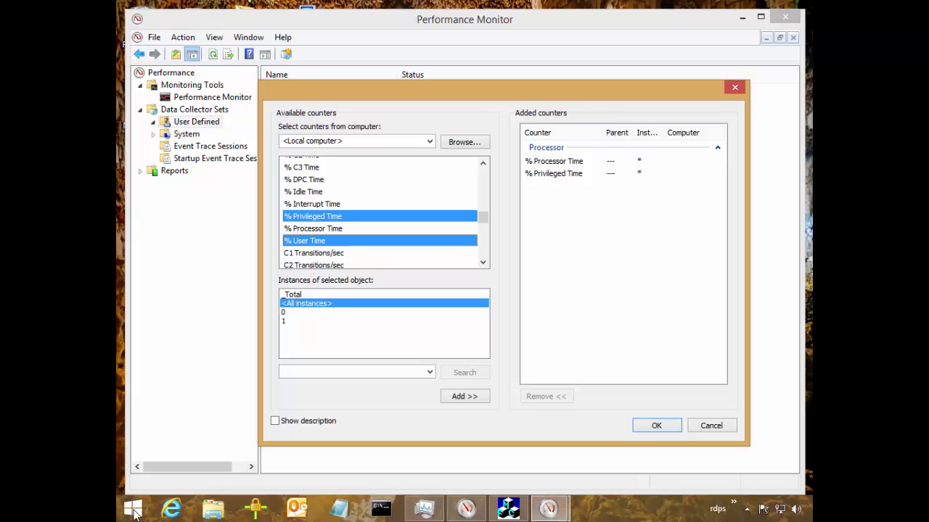
Switch to Task Manager and turn kernel times off and back on for the CPU graphs, returning to the counter selection.
click(424, 509)
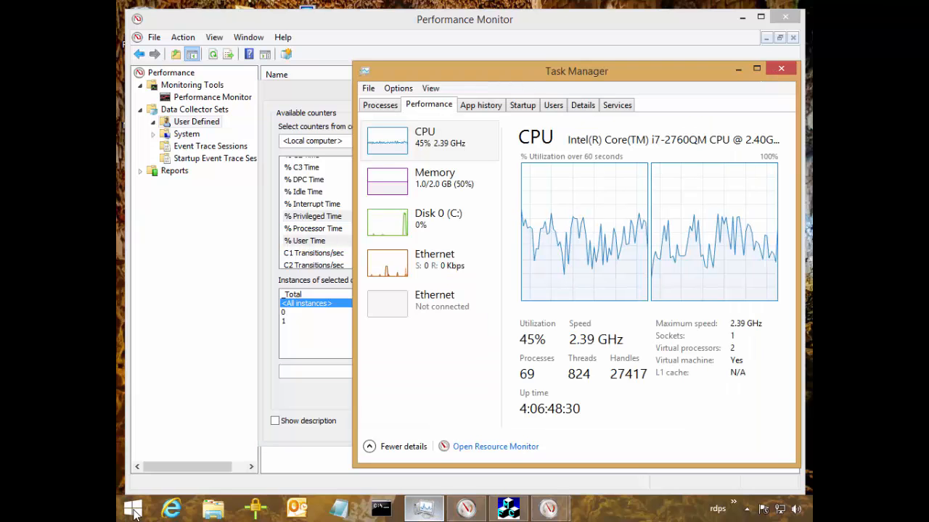
right_click(539, 227)
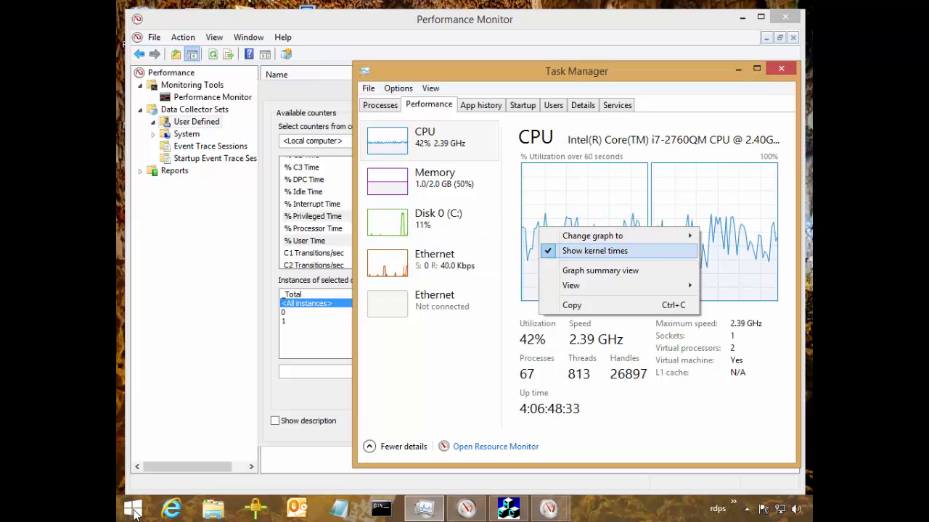
click(595, 251)
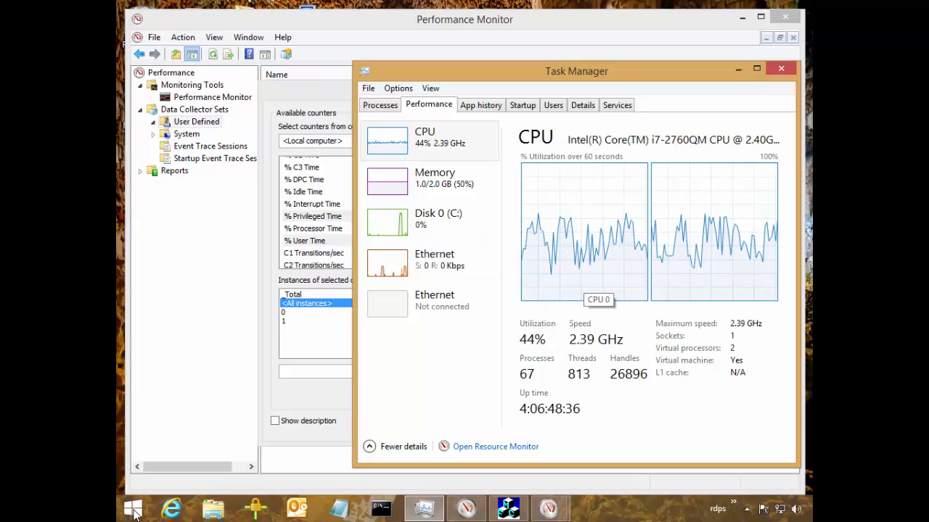
right_click(551, 248)
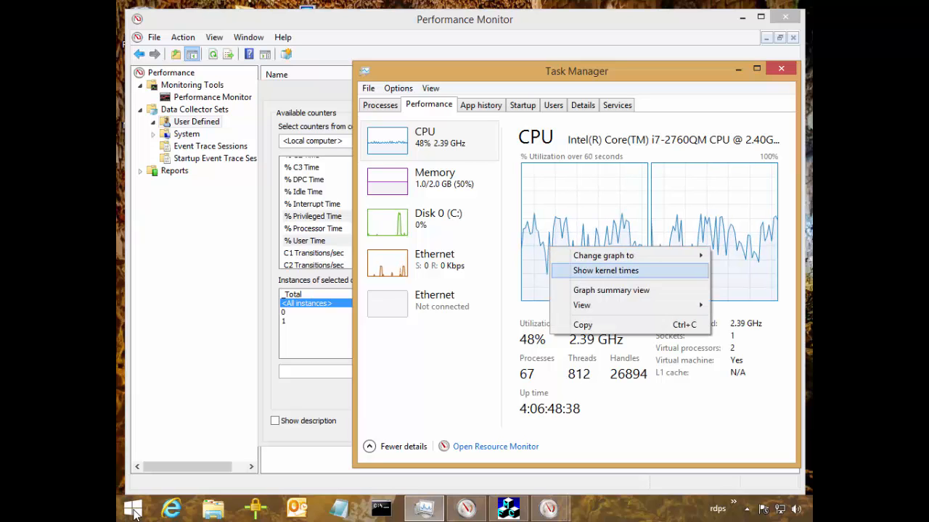
click(606, 270)
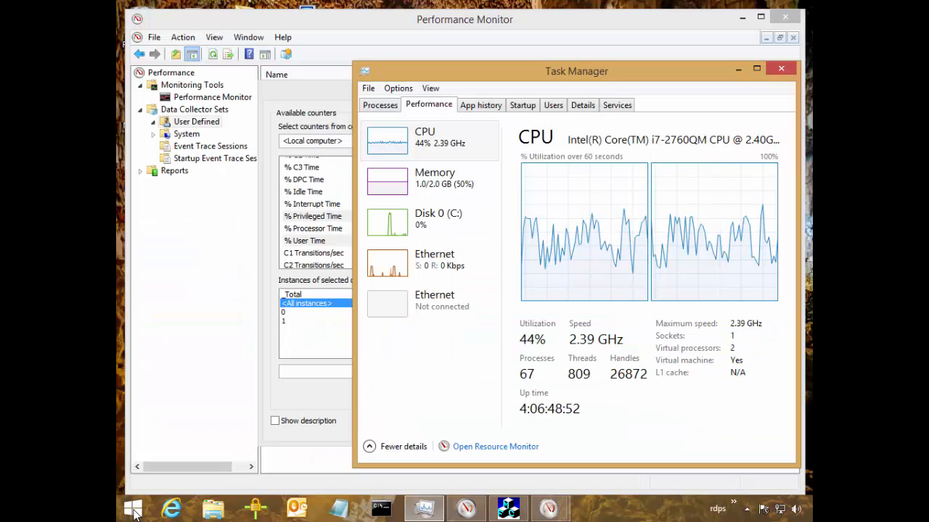
click(738, 70)
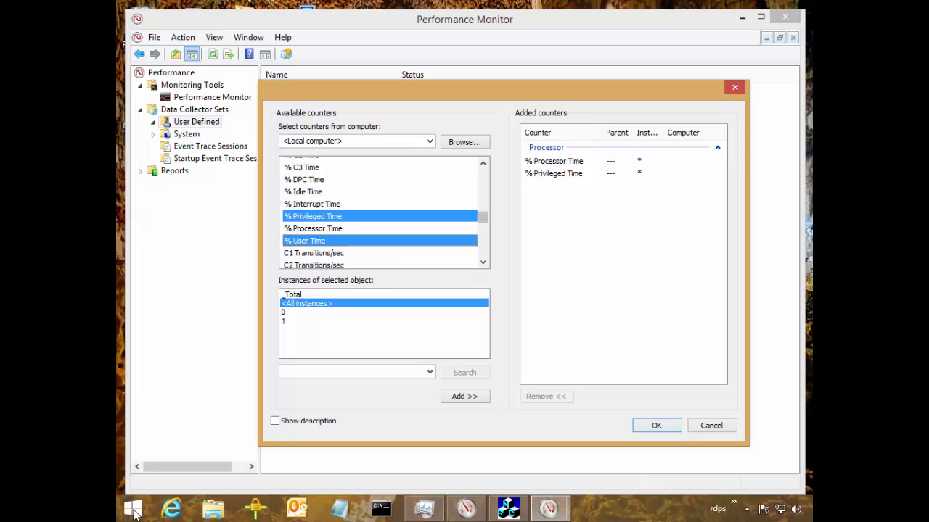
Add the Processor object's % DPC Time and % Interrupt Time counters for all instances to the set.
click(483, 163)
click(482, 163)
click(482, 163)
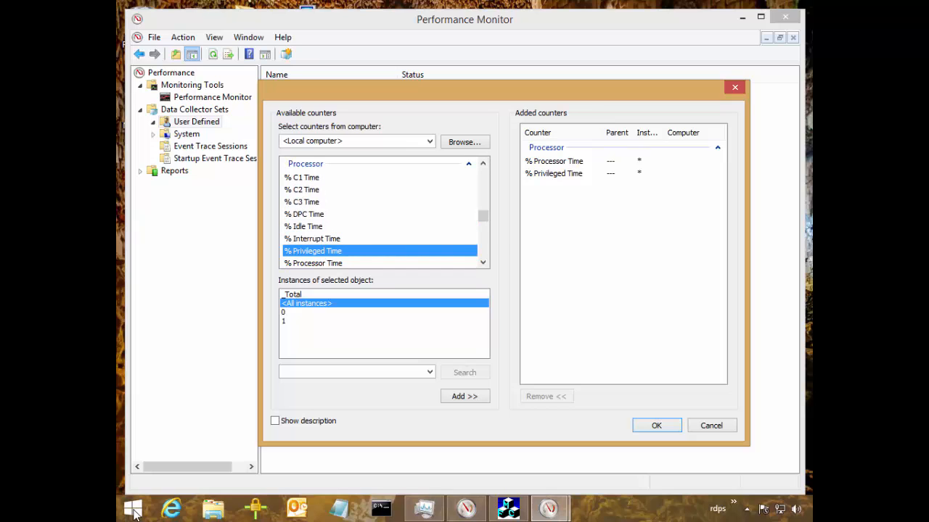
click(308, 214)
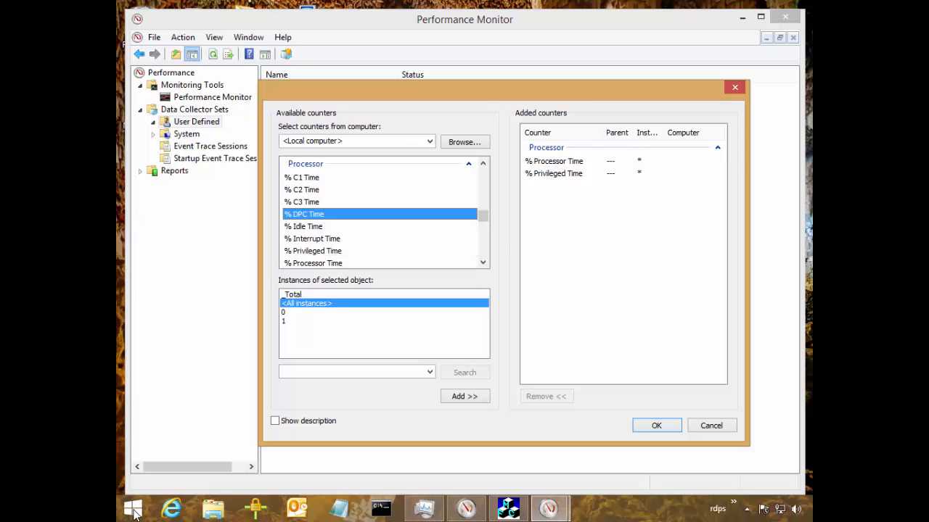
ctrl+click(312, 238)
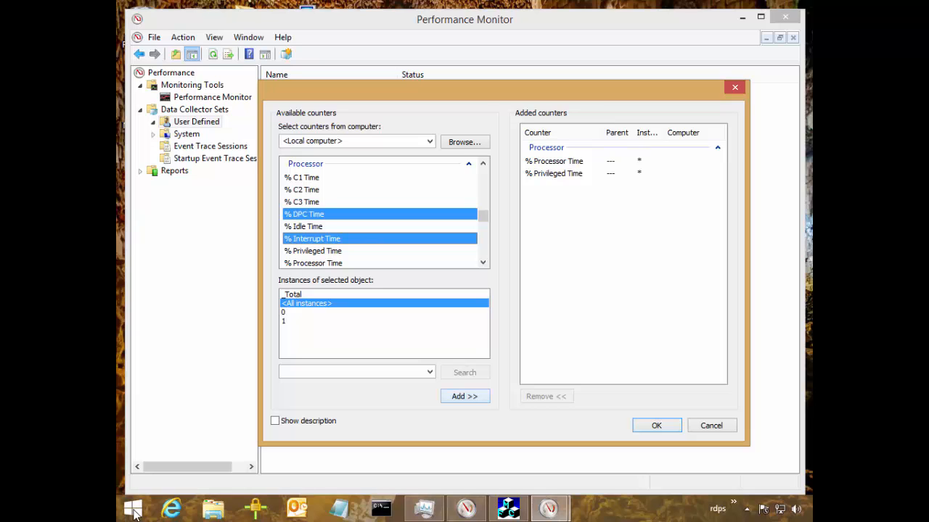
click(464, 396)
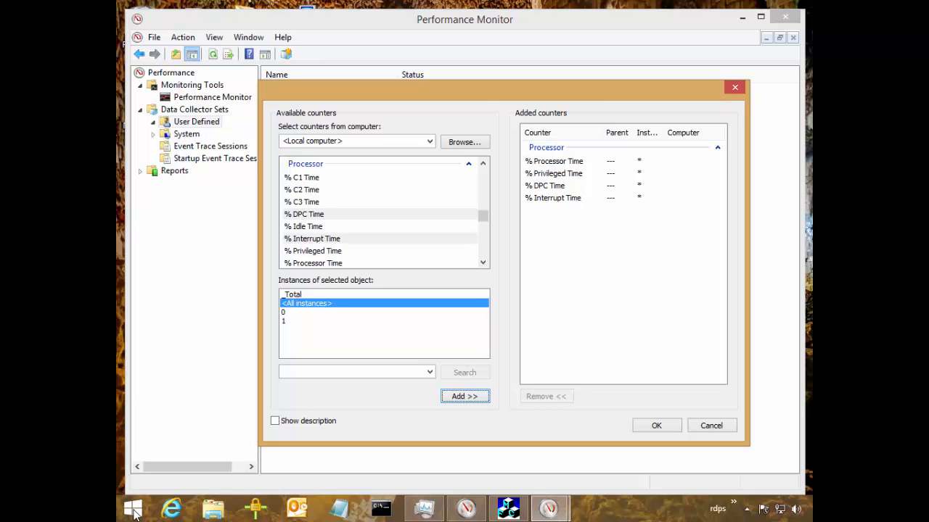
Review the added % DPC Time and % Interrupt Time counters, alternating between the two.
click(557, 198)
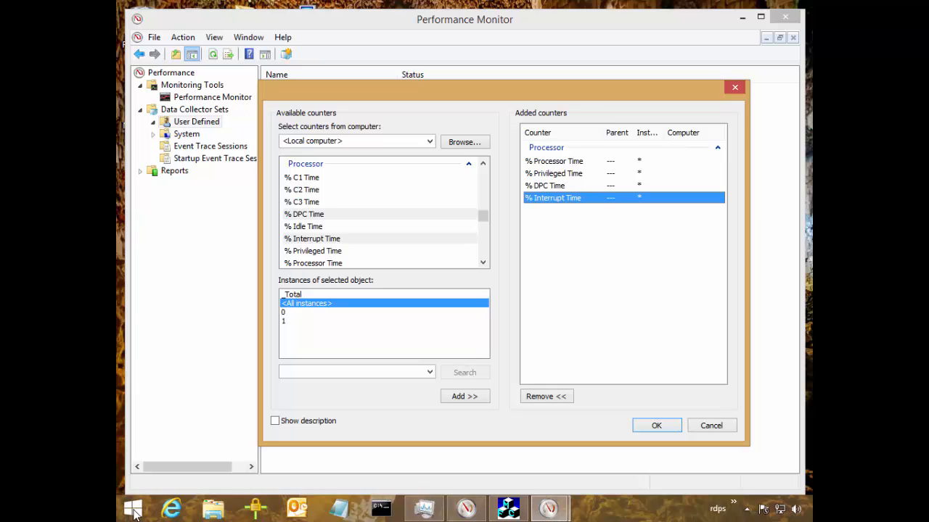
click(549, 186)
click(557, 198)
key(ctrl+space)
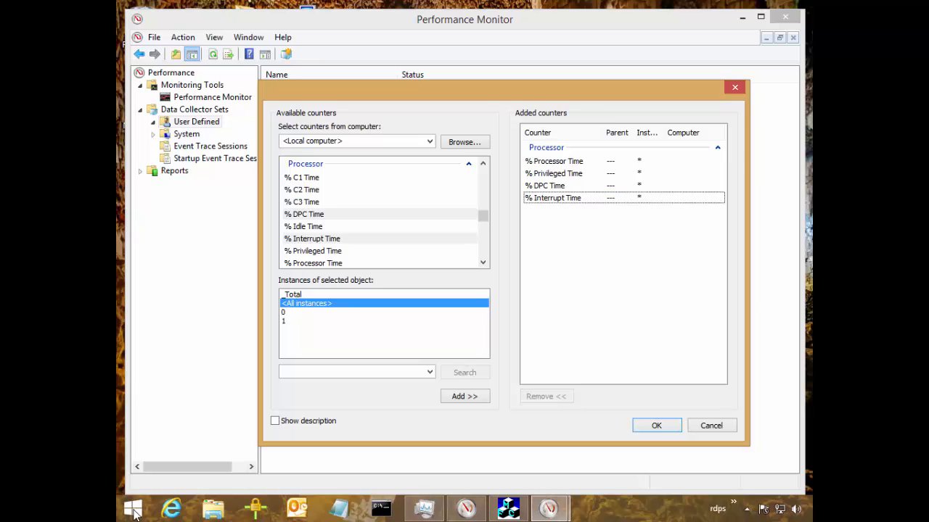
key(ctrl+space)
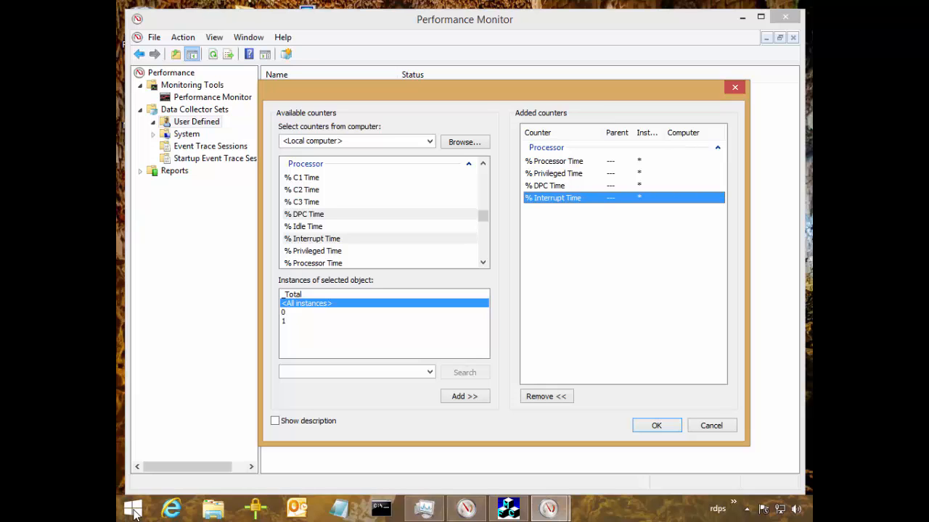
key(Up)
key(Down)
key(Up)
key(Down)
key(Up)
key(Down)
key(Up)
key(Down)
key(Up)
key(Down)
key(Up)
key(Down)
Add the System object's Context Switches/sec counter to the set.
scroll(385, 213, down, 3)
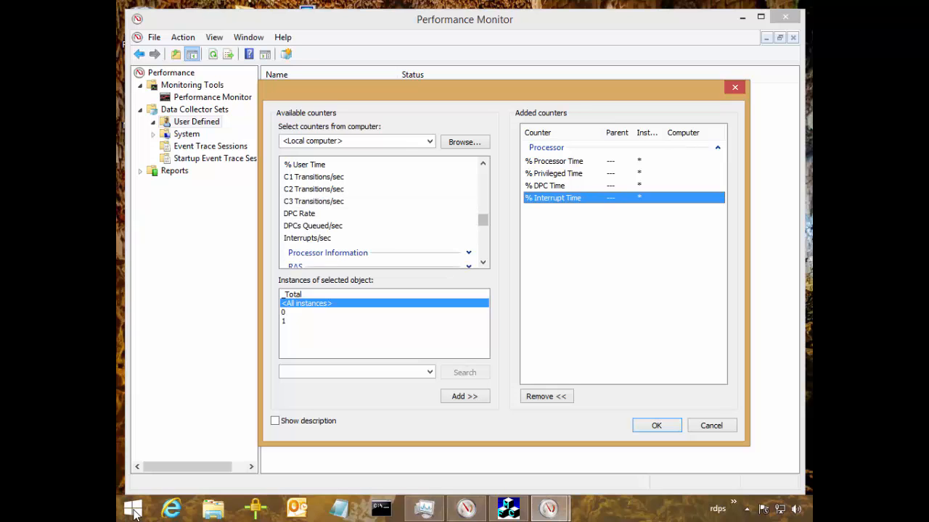
scroll(385, 212, up, 1)
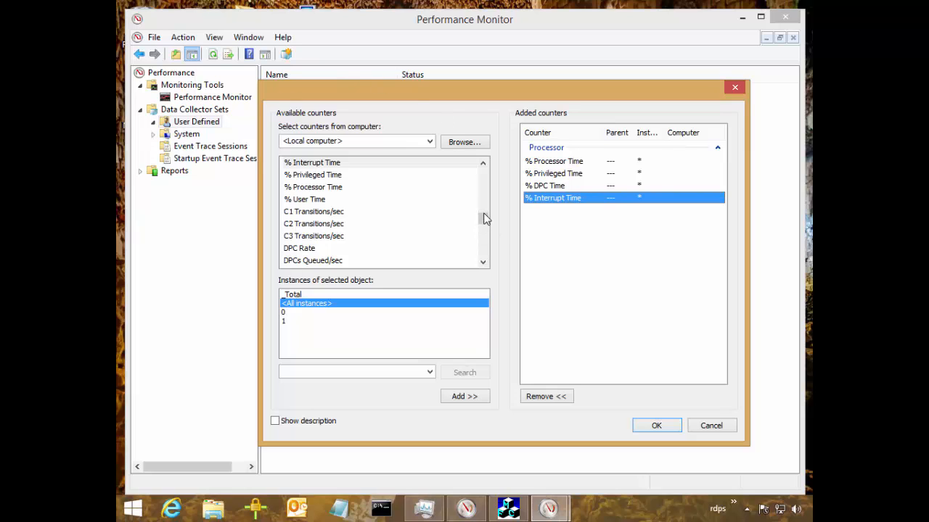
click(483, 164)
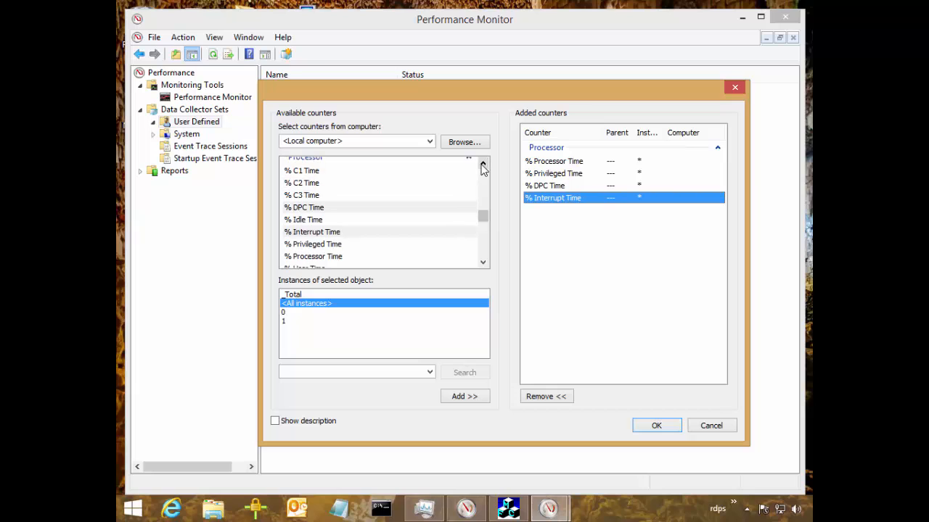
click(483, 164)
click(468, 191)
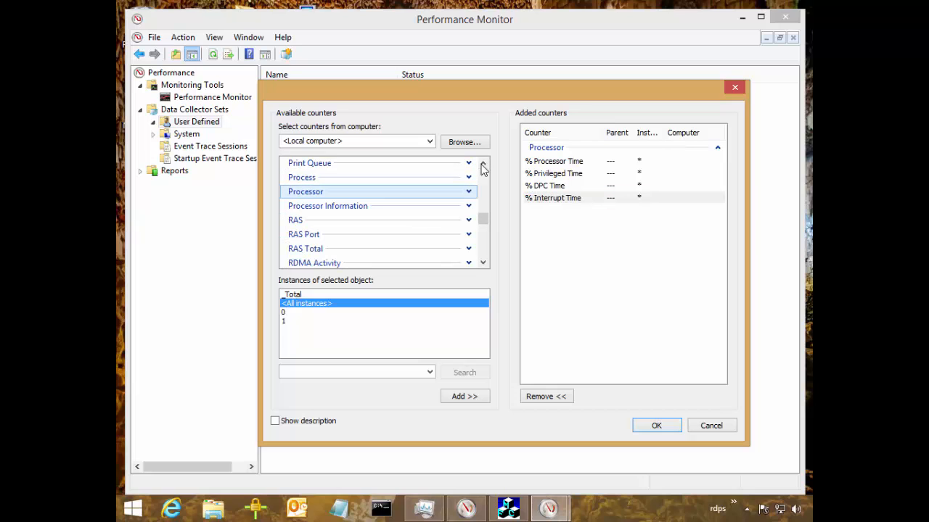
scroll(483, 167, down, 7)
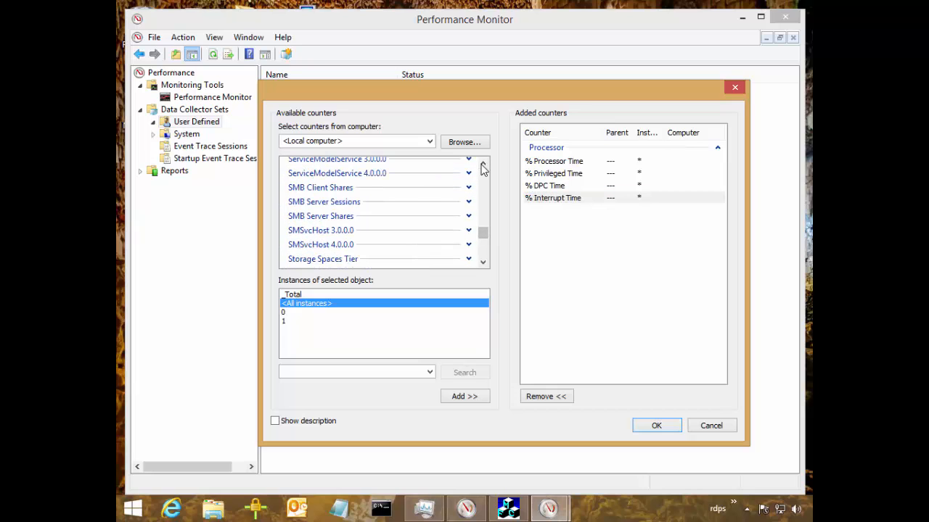
scroll(483, 167, down, 3)
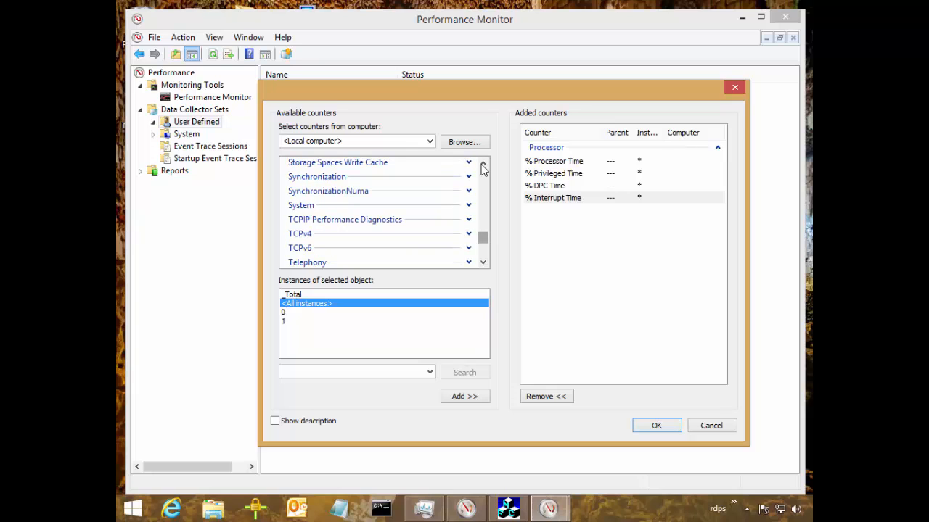
click(301, 205)
click(468, 205)
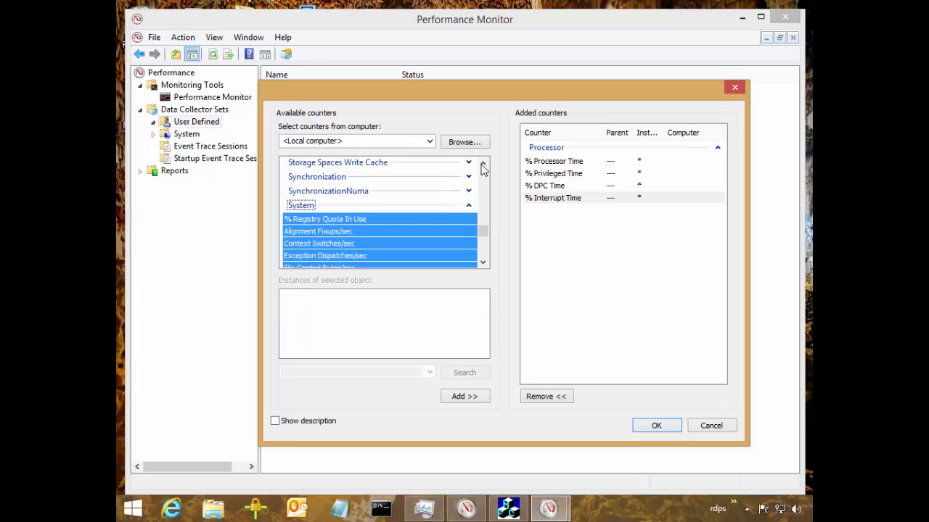
click(483, 263)
click(320, 232)
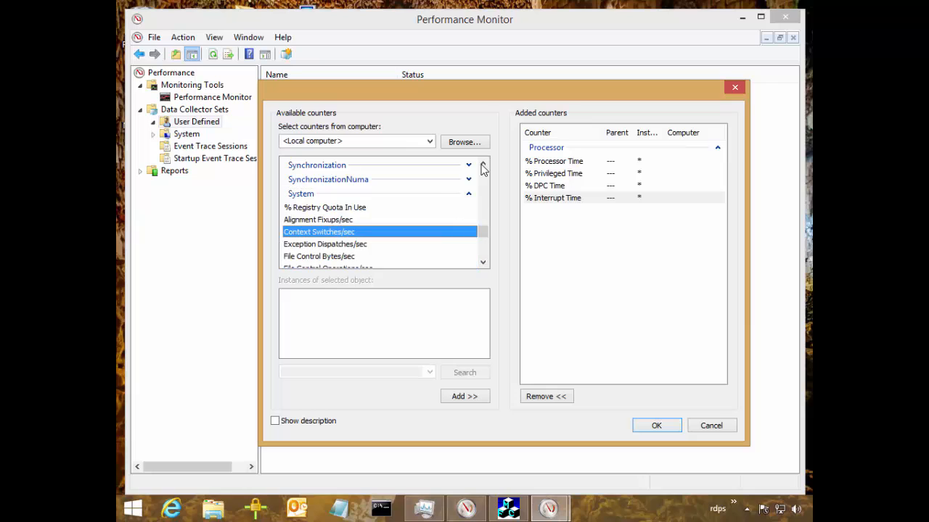
click(464, 396)
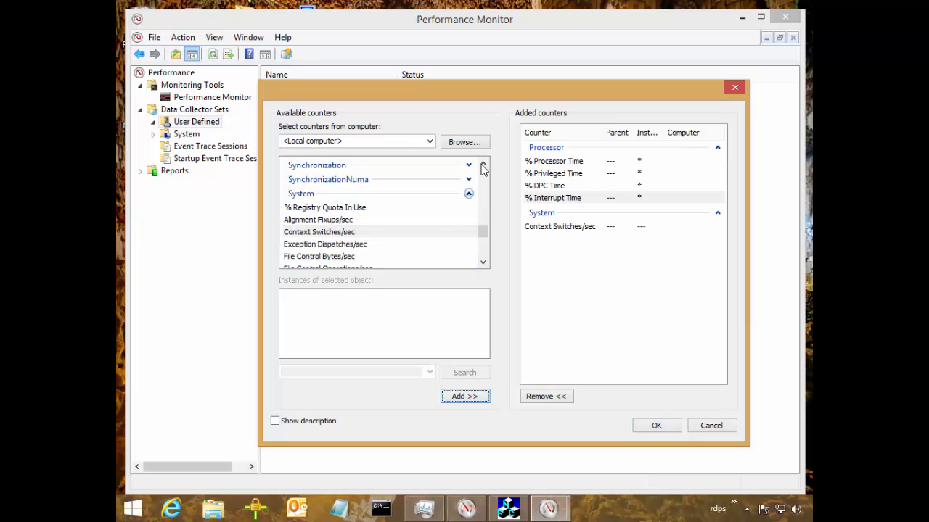
Add the Process object's % Privileged Time and % Processor Time counters for all instances and accept the counter selection.
click(469, 194)
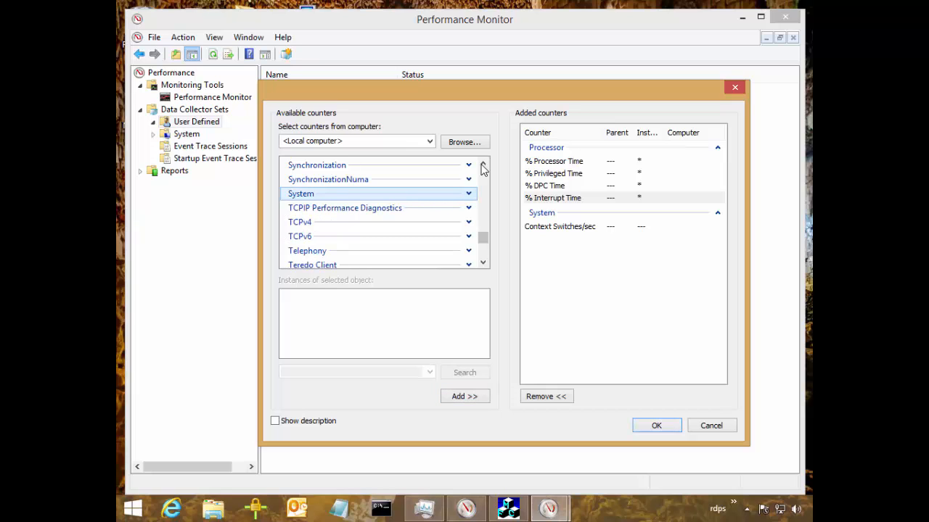
click(508, 508)
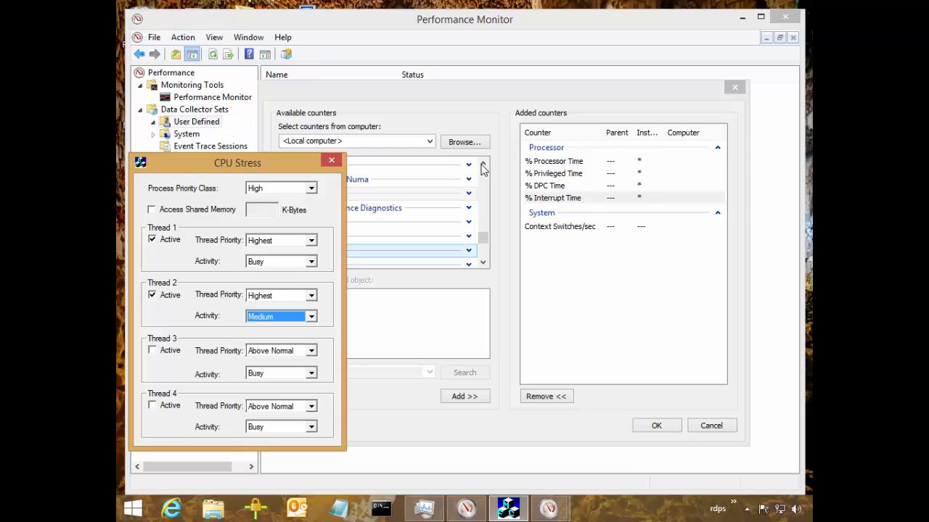
click(482, 167)
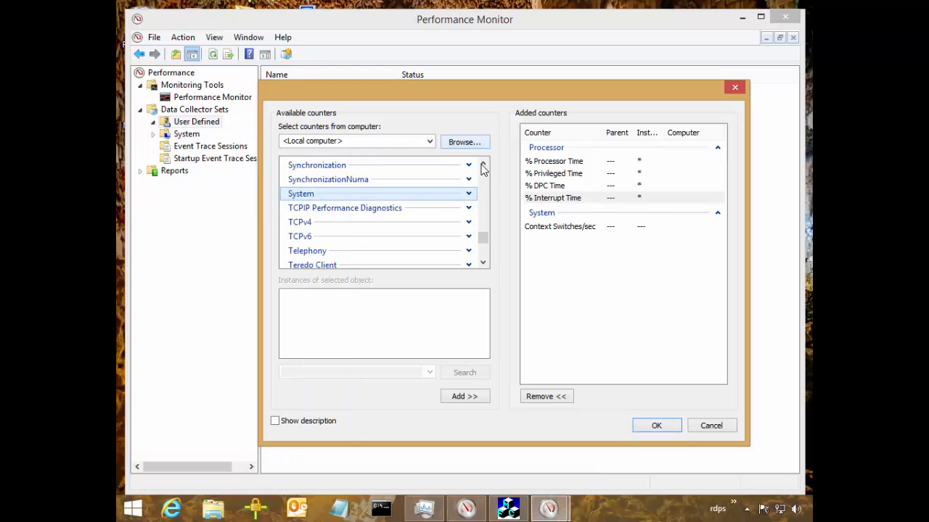
scroll(483, 166, up, 10)
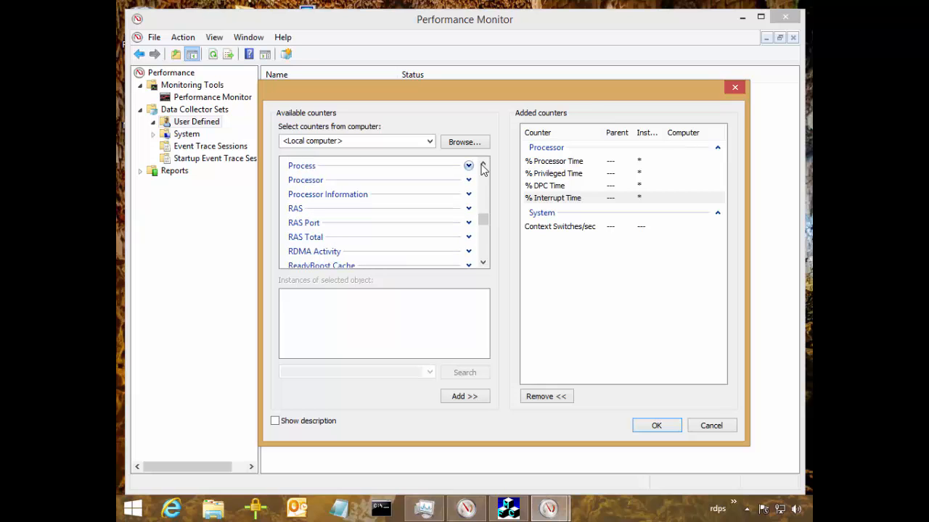
click(469, 166)
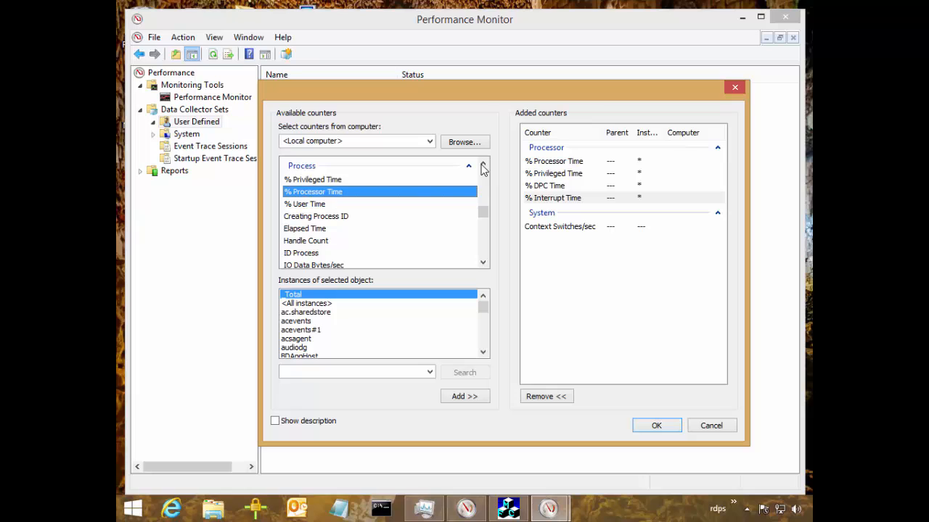
key(shift+Up)
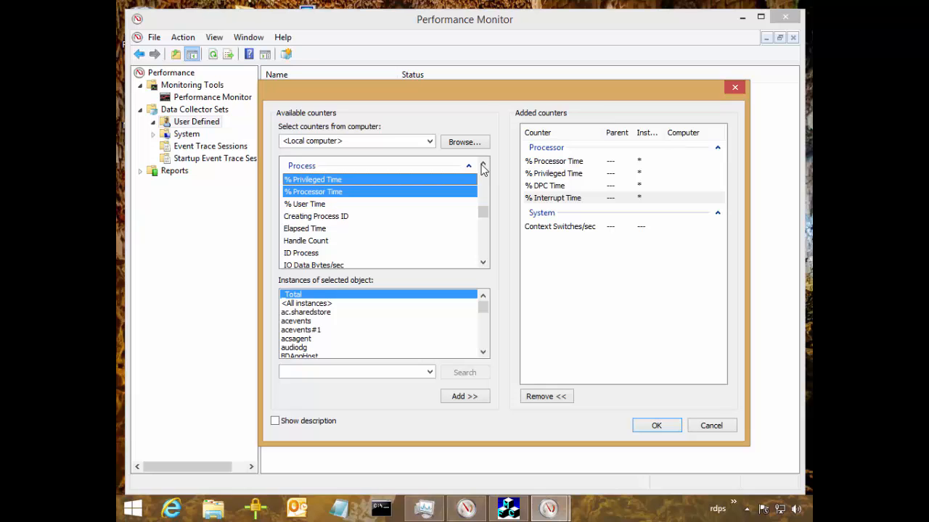
click(307, 303)
click(464, 396)
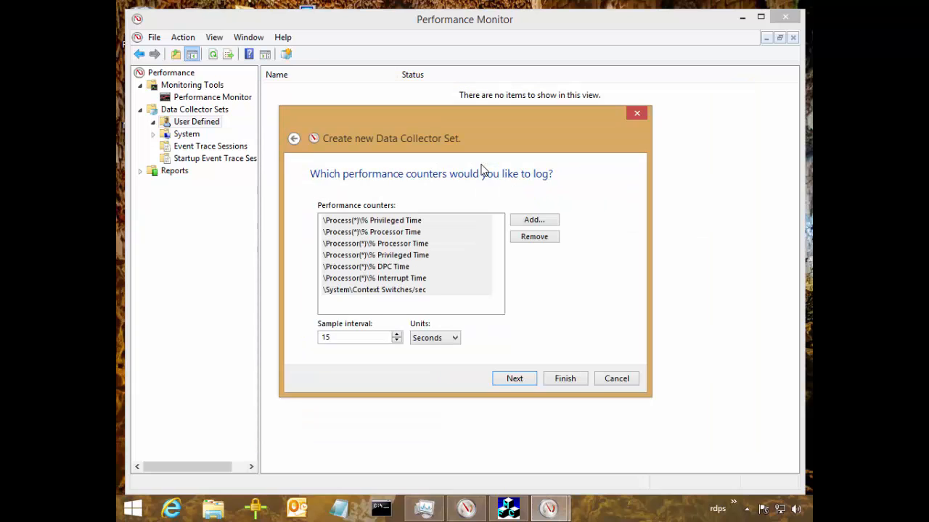
Set the sample interval to 1 second and finish creating the collector set with the default root directory.
key(Tab)
text(1)
key(Return)
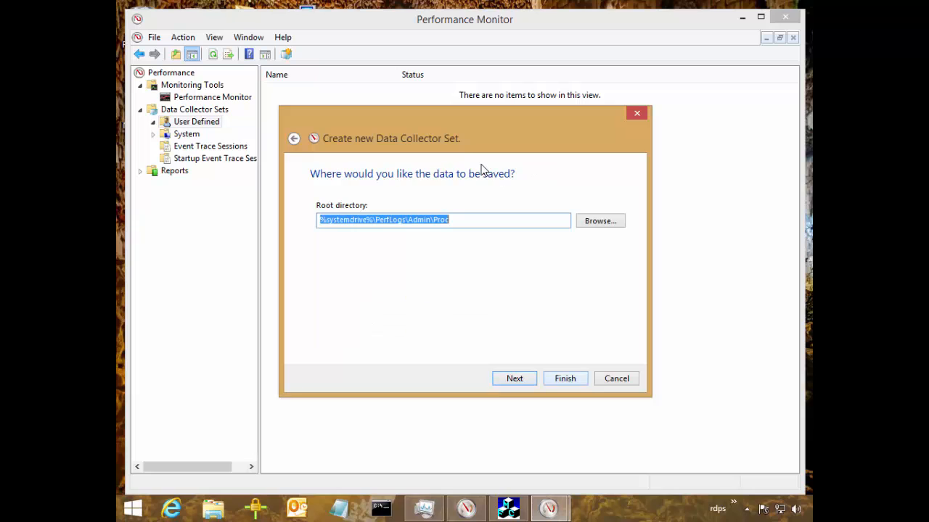
key(alt+f)
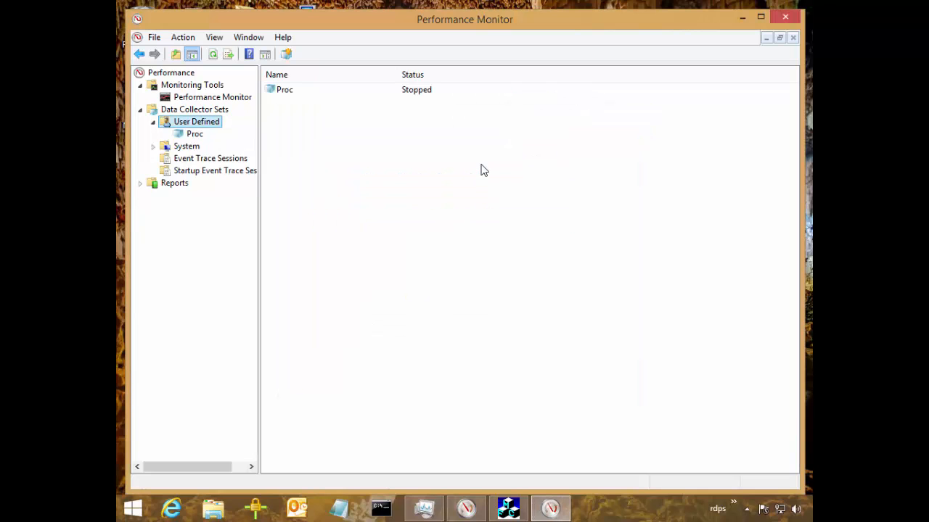
Maximize the Performance Monitor window and start the Proc data collector set.
key(super+Up)
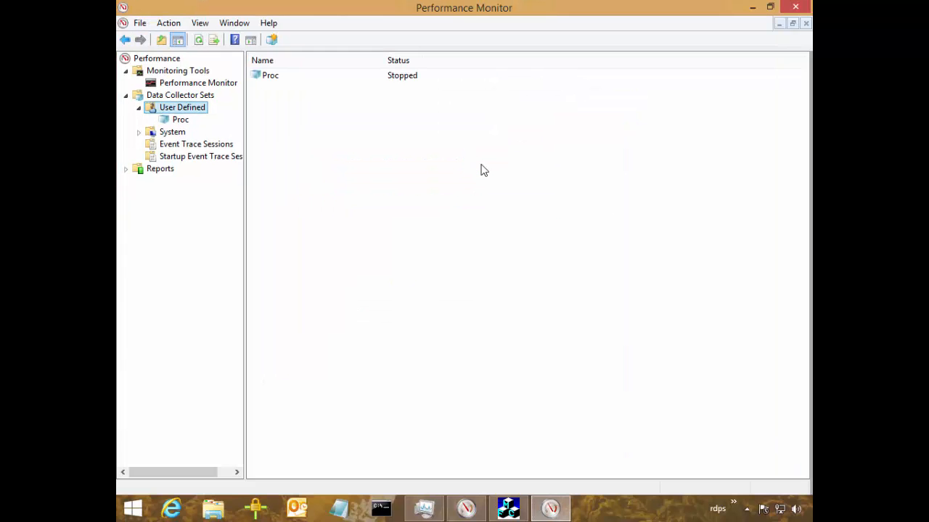
key(Down)
key(shift+F10)
key(Down)
key(Return)
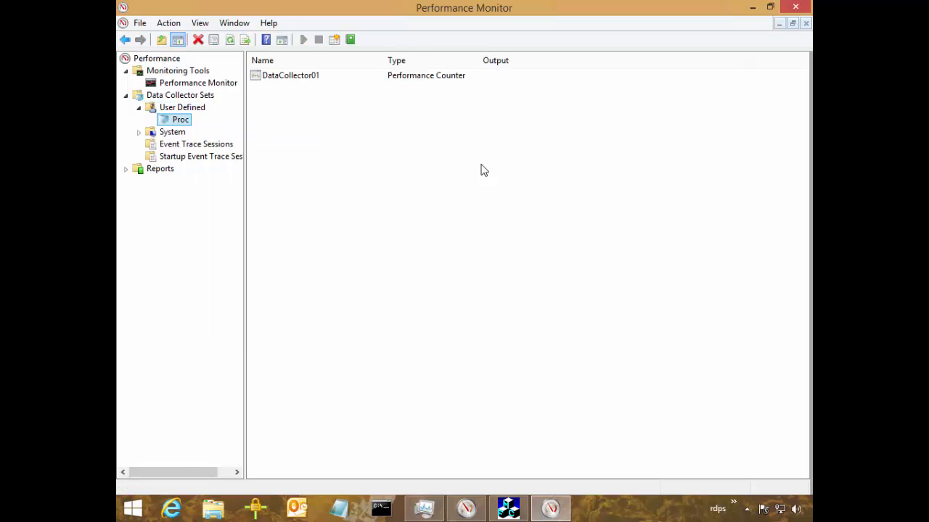
Switch to CPU Stress with Task Manager open beside it and deactivate Threads 2 and 1.
key(alt+Tab)
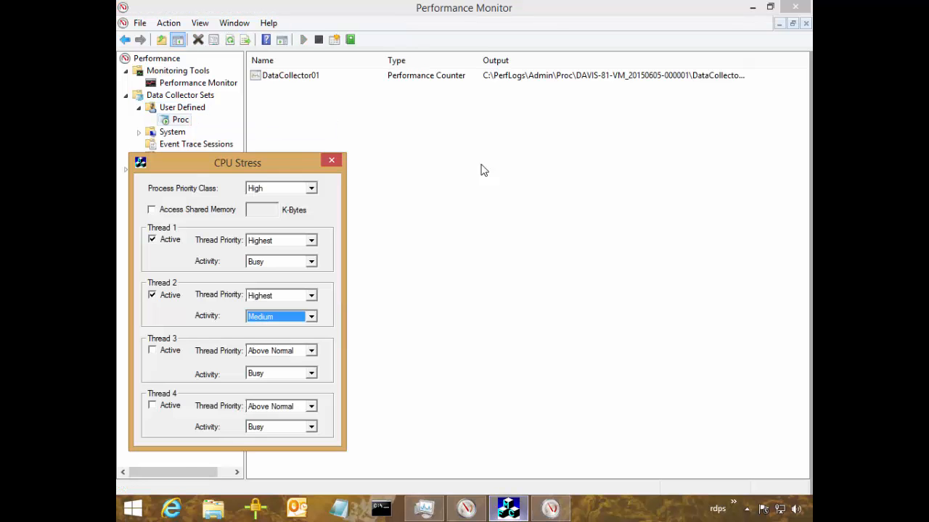
key(Tab)
key(space)
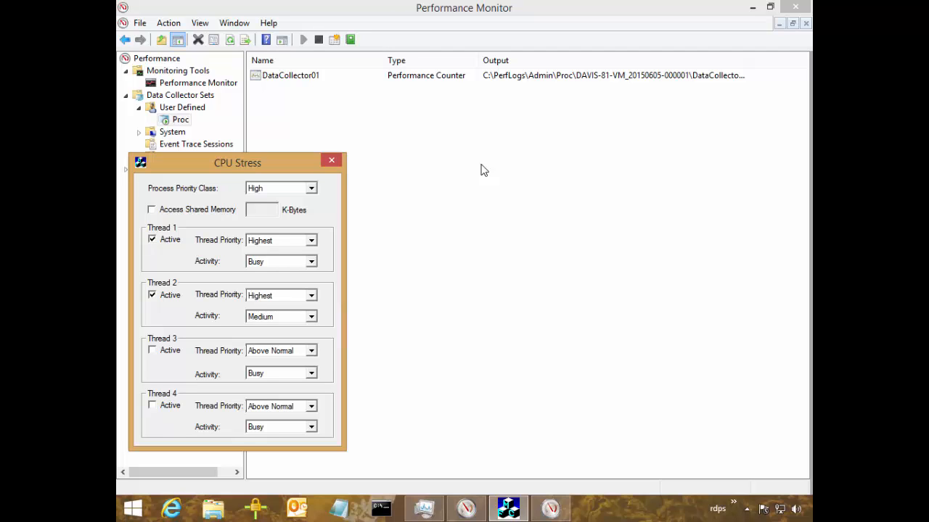
key(ctrl+shift+Escape)
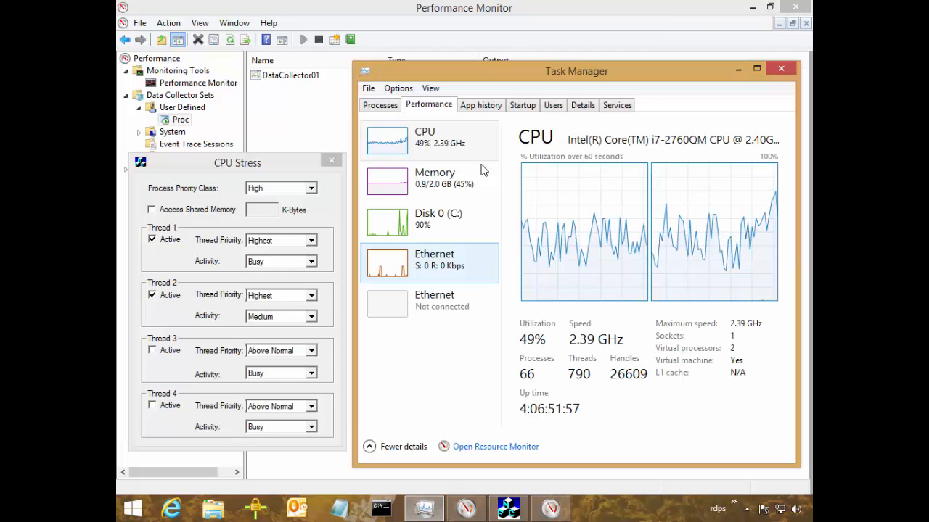
key(alt+Tab)
key(space)
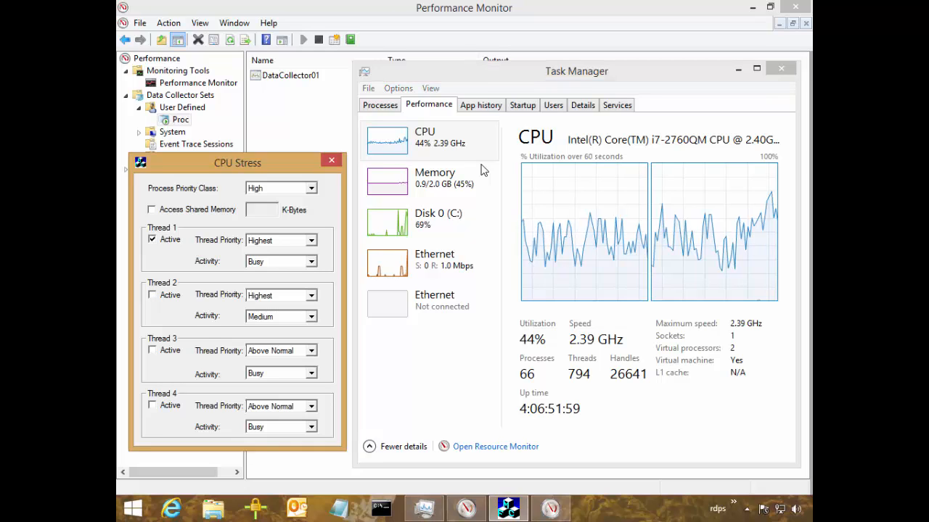
key(space)
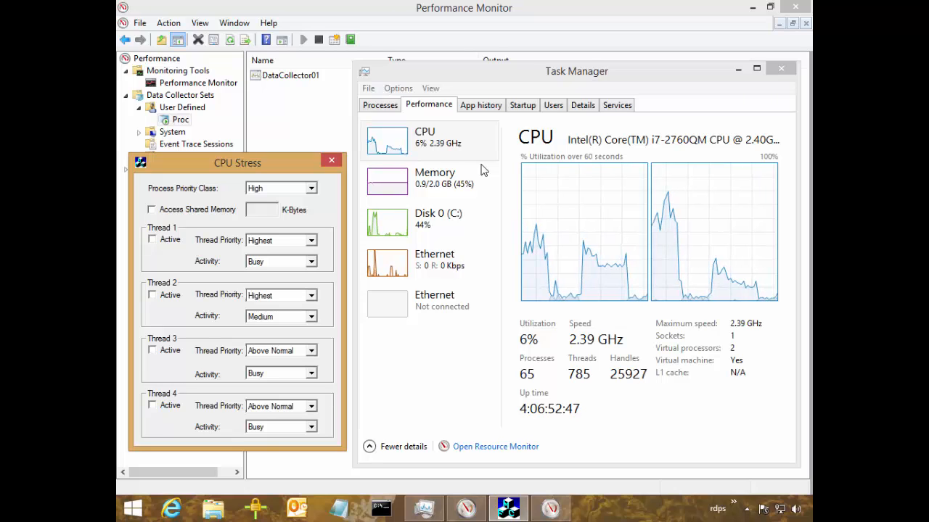
Activate all four CPU Stress threads and set Thread 2's activity to Busy.
key(space)
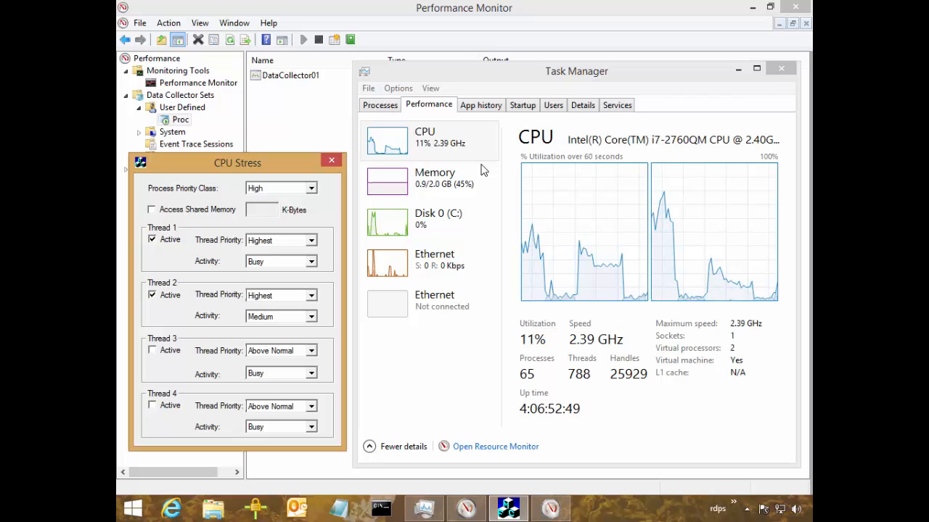
key(space)
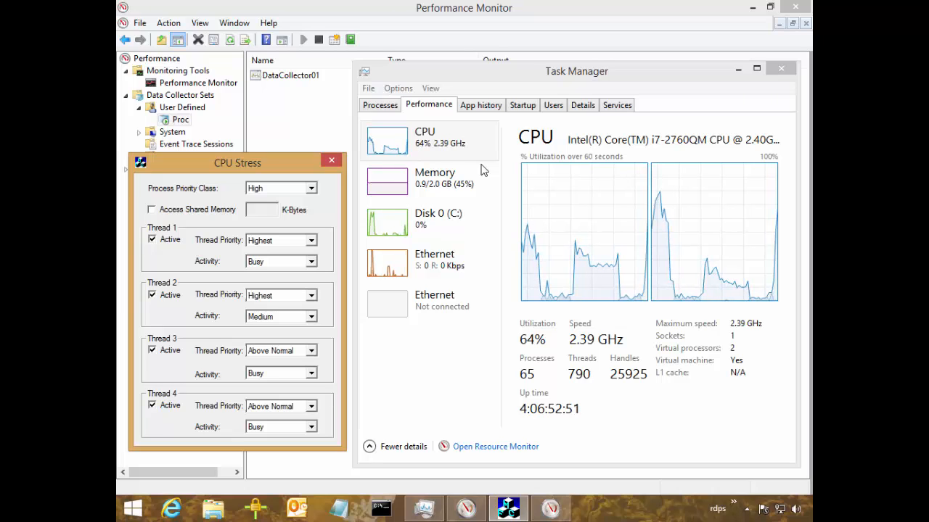
key(alt+Down)
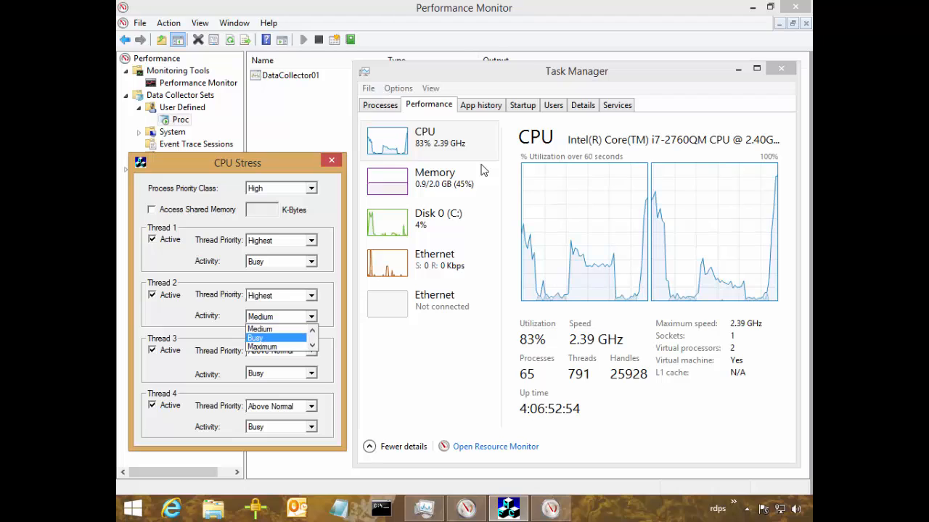
key(Return)
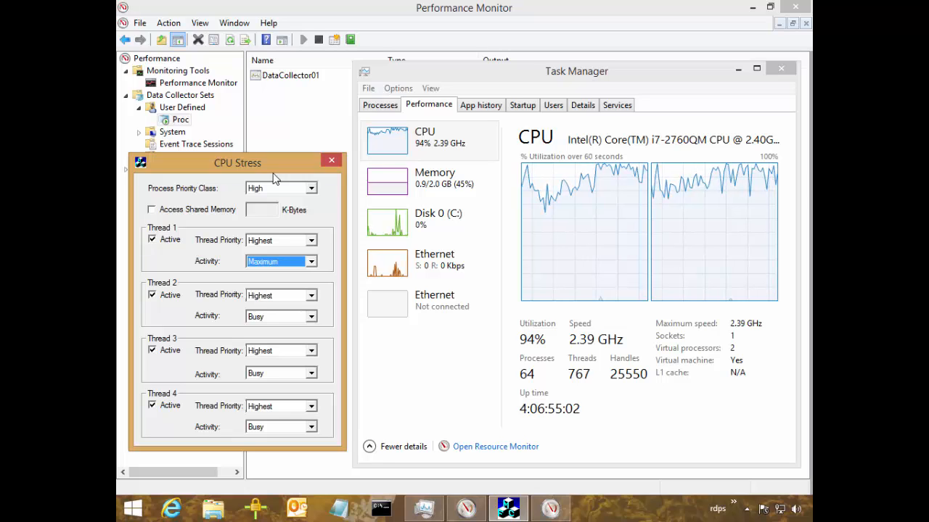
Close CPU Stress and stop the Proc data collector set in Performance Monitor.
click(332, 163)
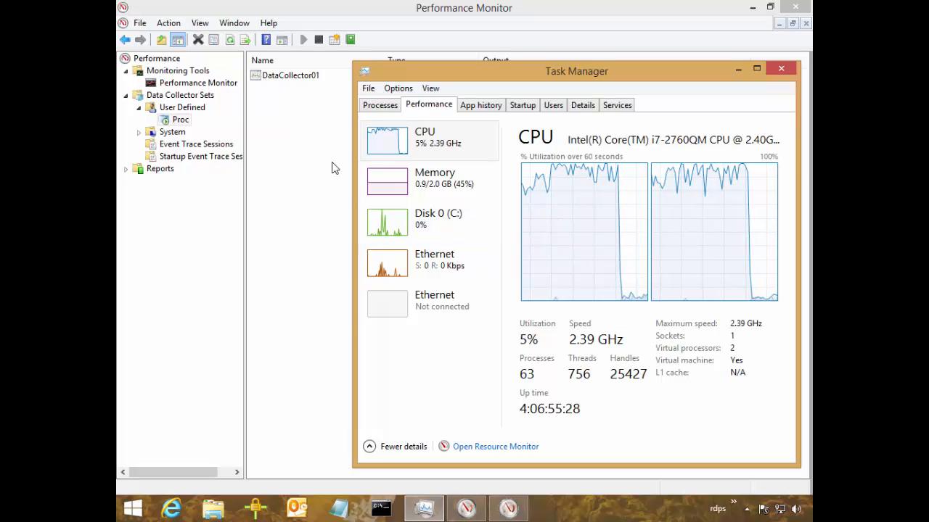
key(alt+Tab)
key(shift+F10)
key(Down)
key(Down)
key(Return)
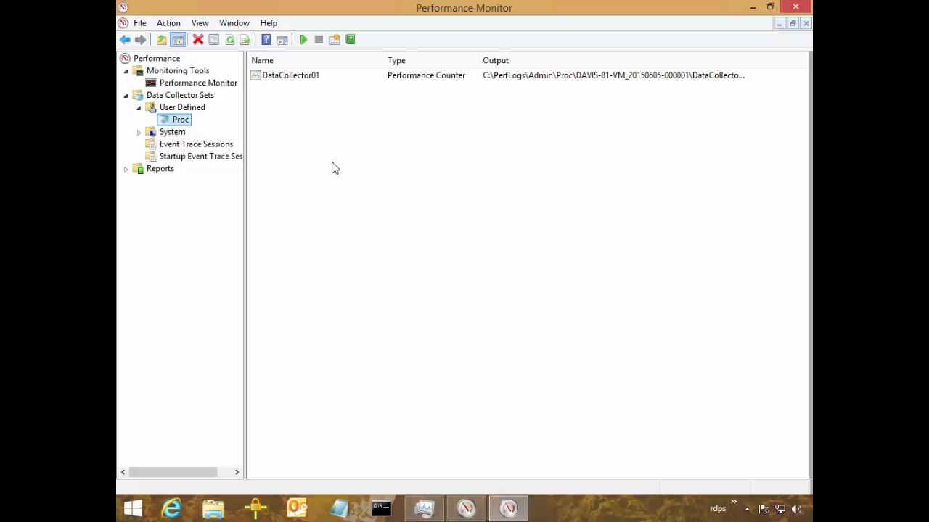
Go to the Performance Monitor graph and change its data source to log files.
key(Up)
key(Up)
key(Up)
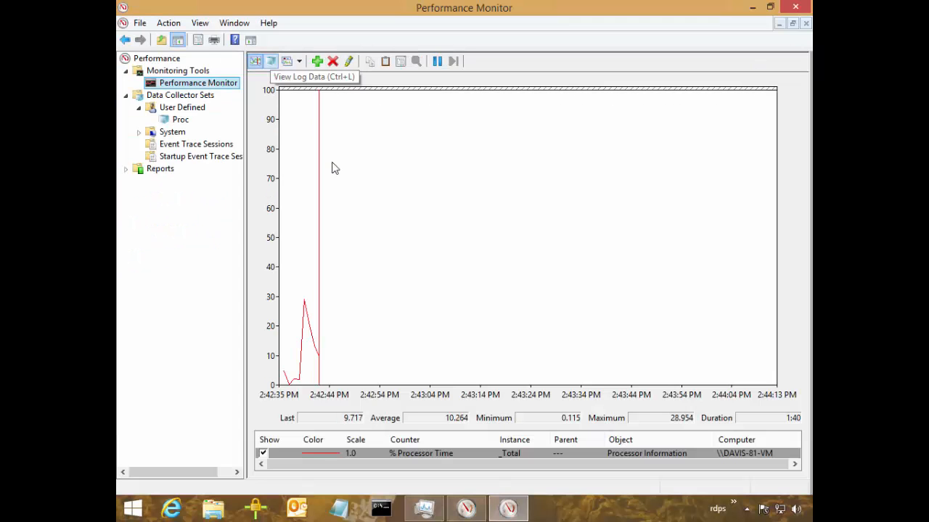
key(ctrl+l)
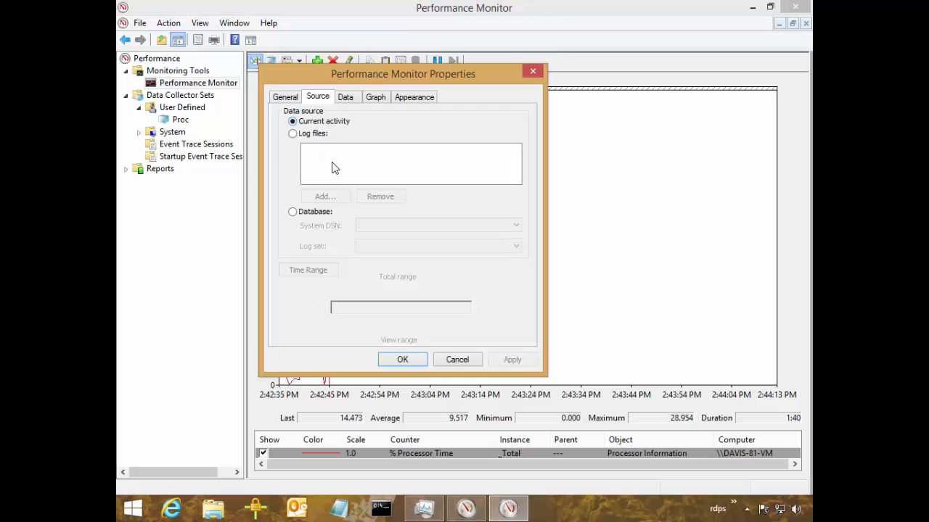
click(326, 196)
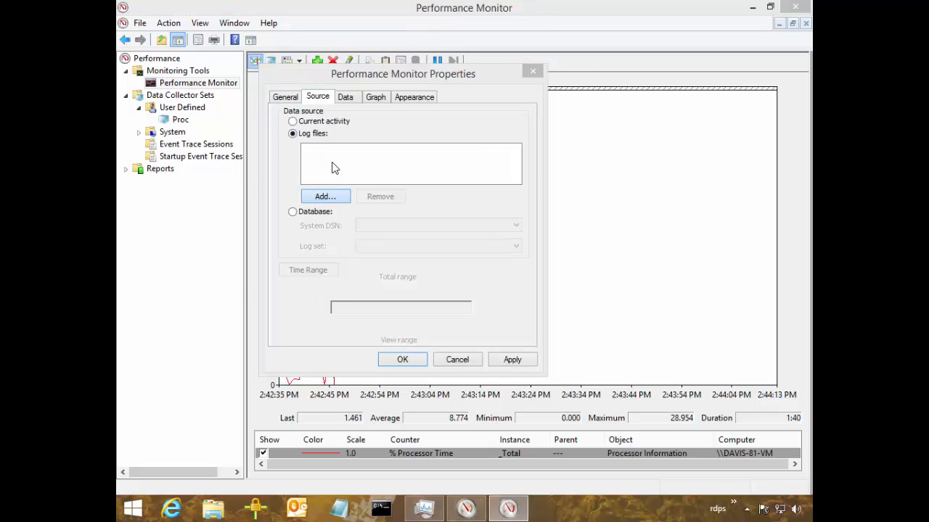
click(491, 109)
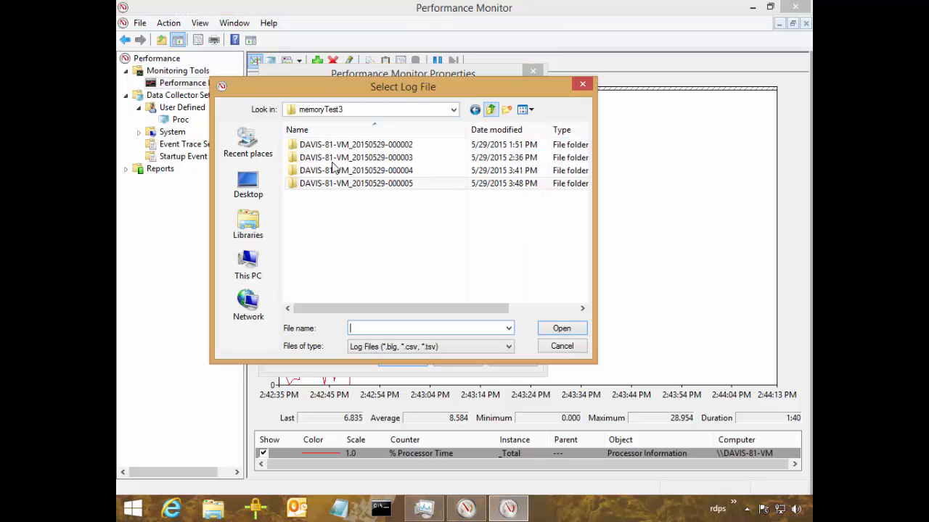
click(491, 109)
click(491, 110)
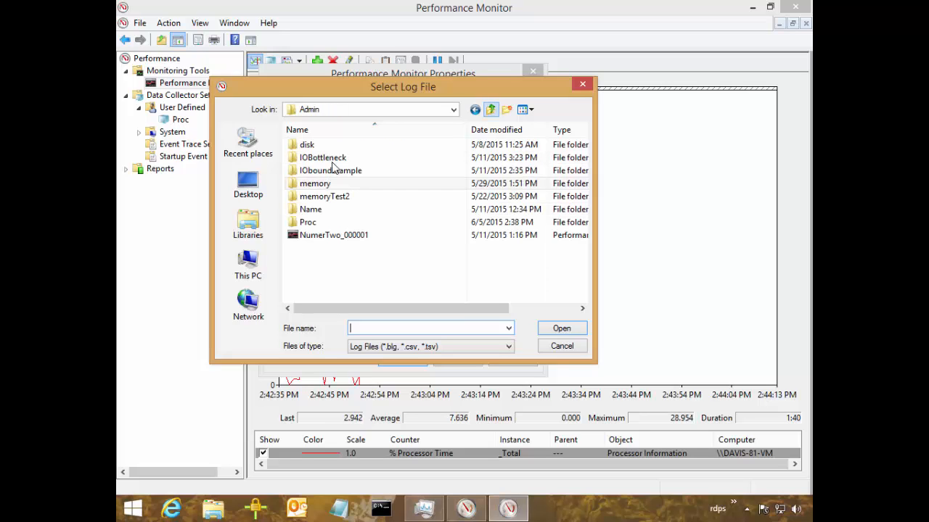
double_click(308, 222)
click(354, 144)
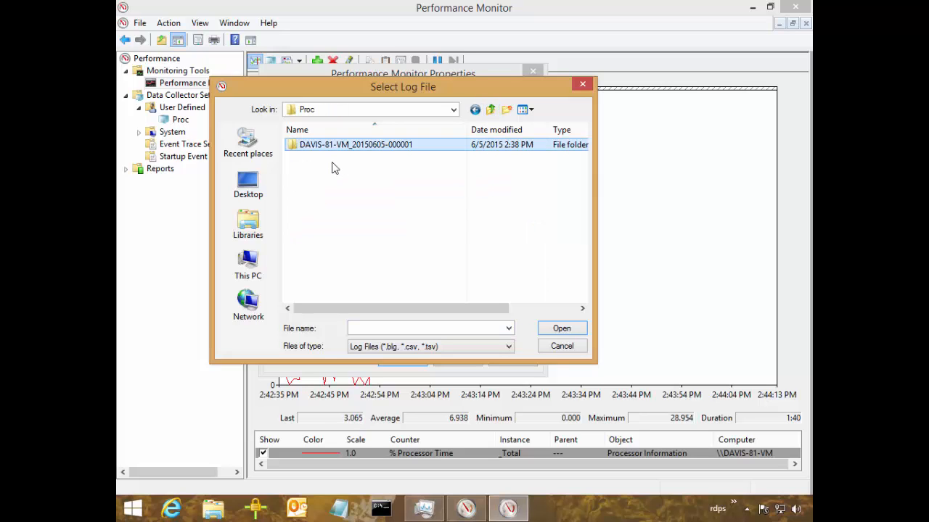
double_click(355, 145)
double_click(355, 144)
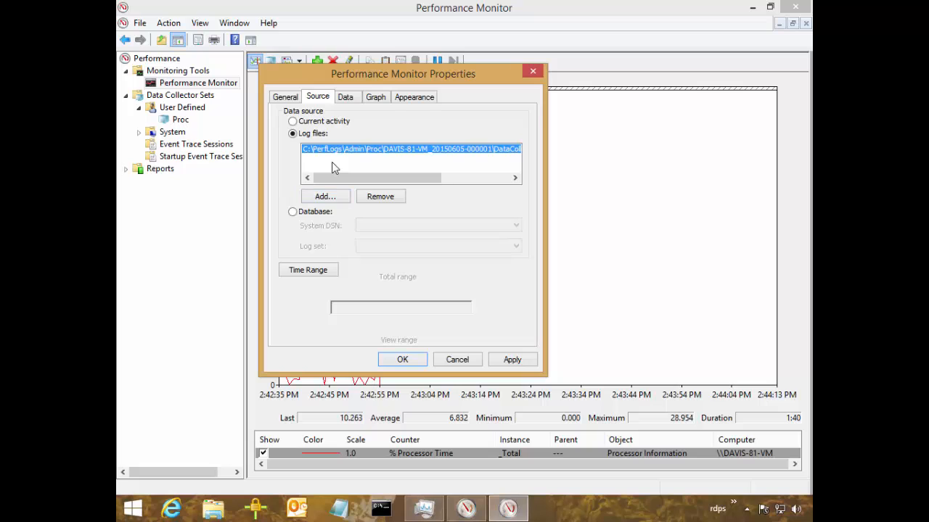
click(402, 360)
Add the Processor object's % Processor Time counter for all instances from the log to the graph.
click(317, 62)
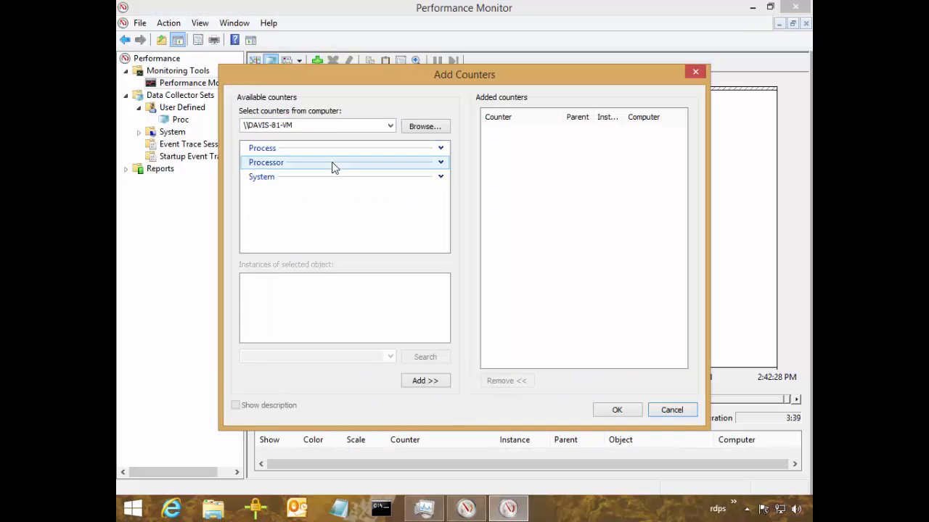
click(440, 148)
click(333, 162)
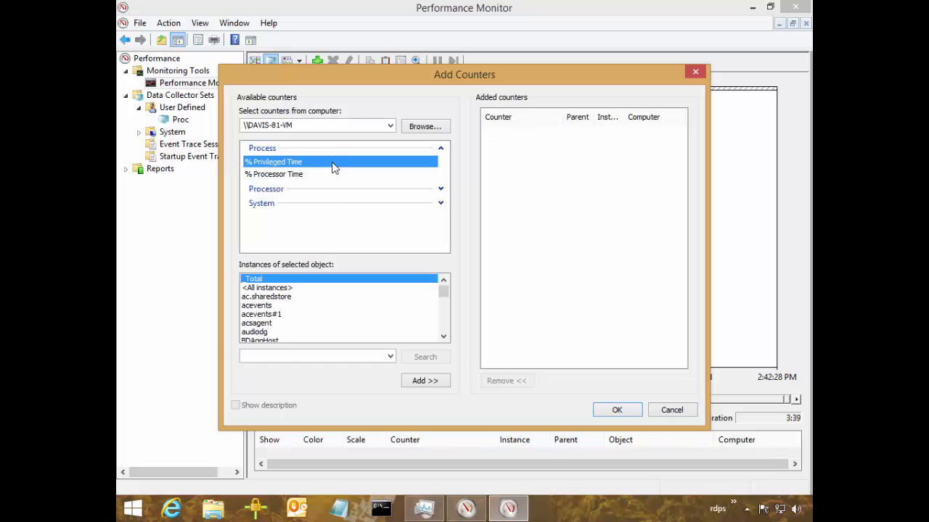
key(Down)
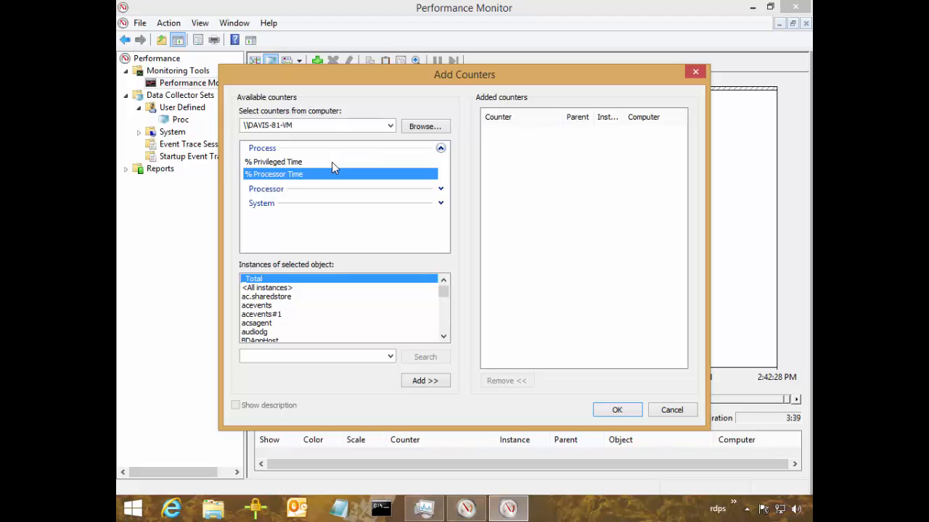
click(440, 148)
click(440, 163)
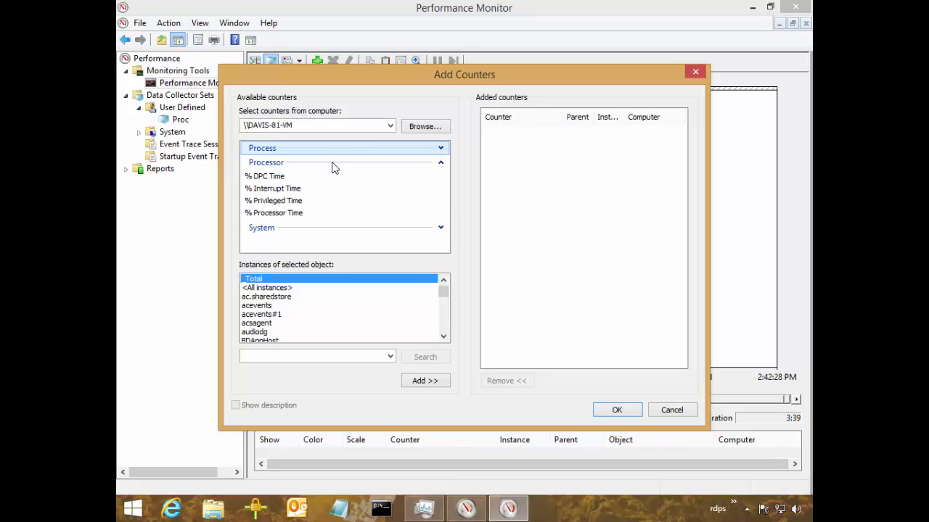
click(274, 213)
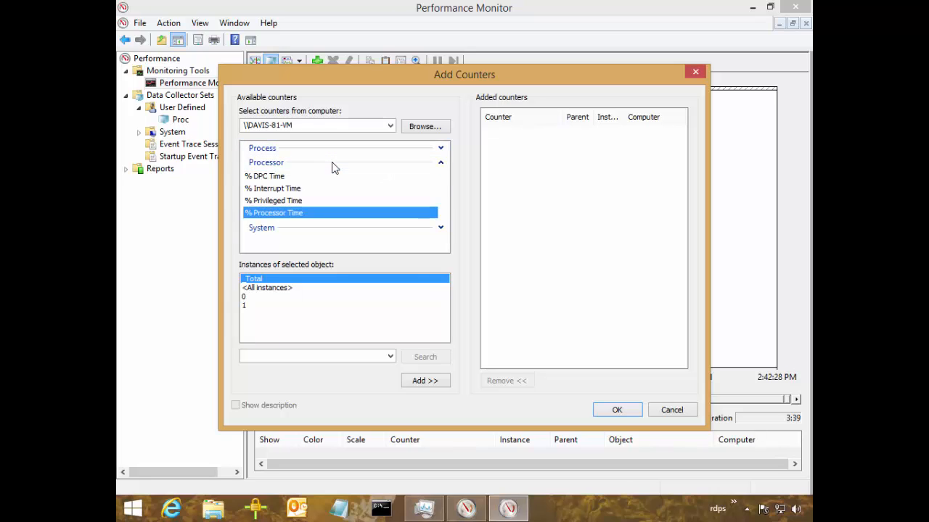
click(267, 288)
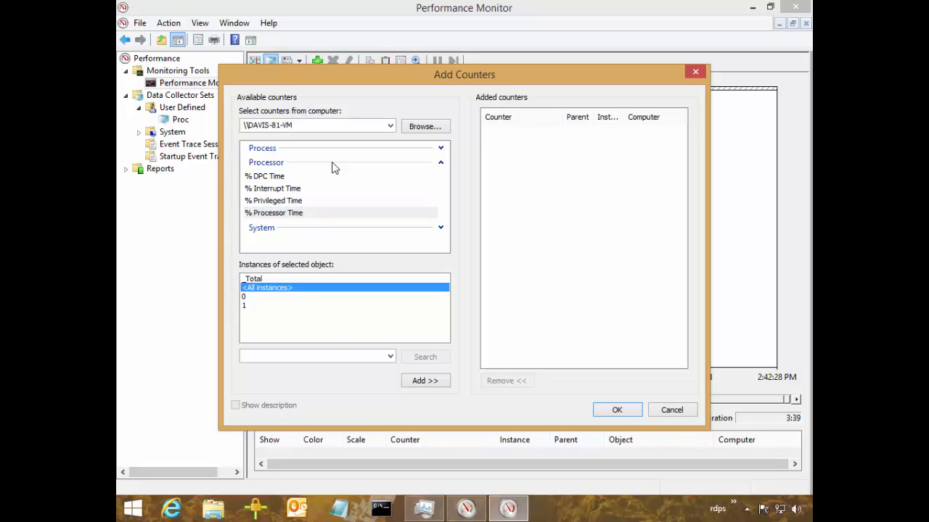
key(Up)
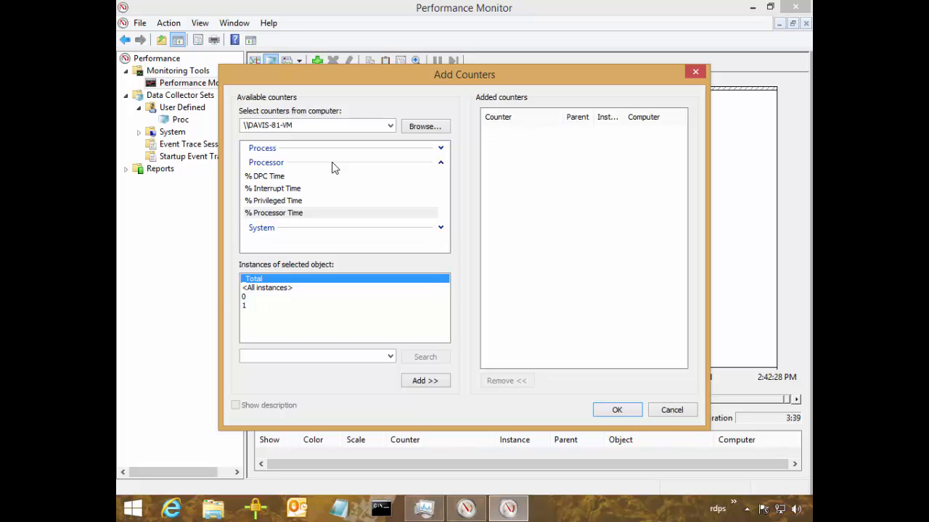
key(Down)
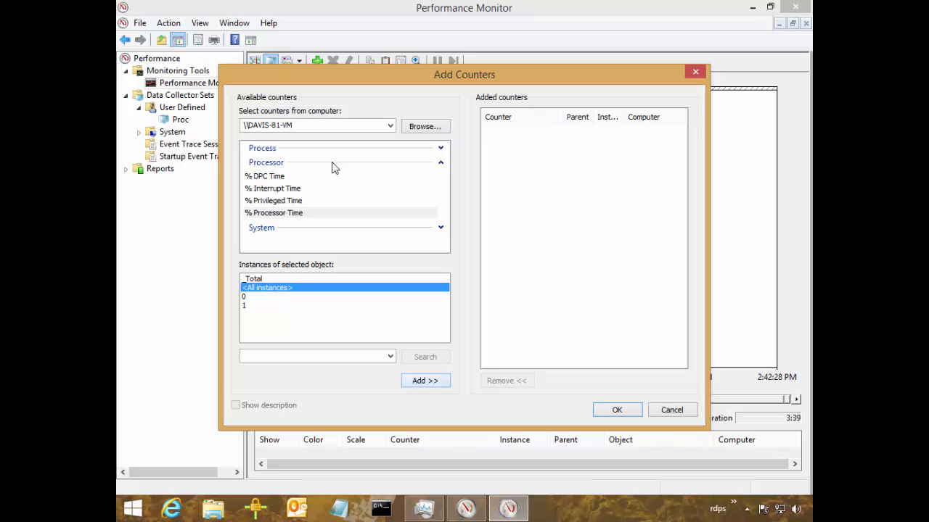
key(Return)
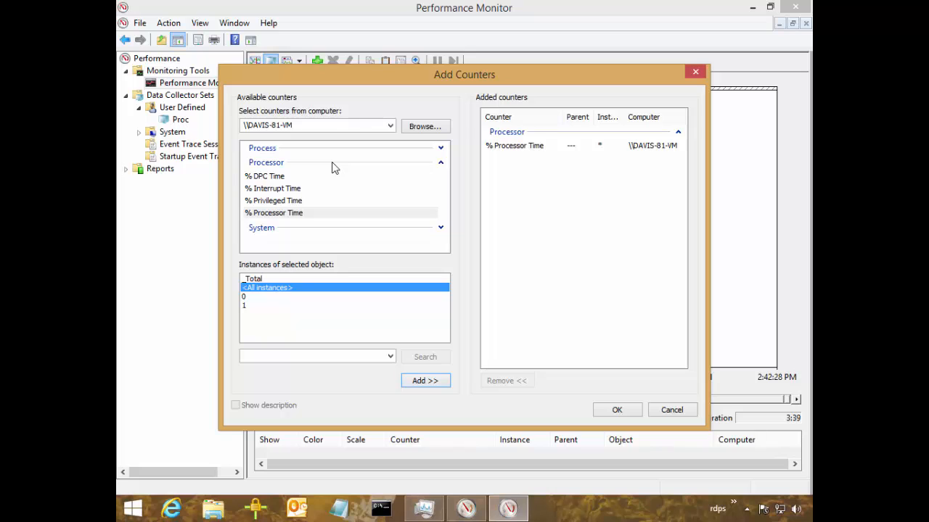
key(Return)
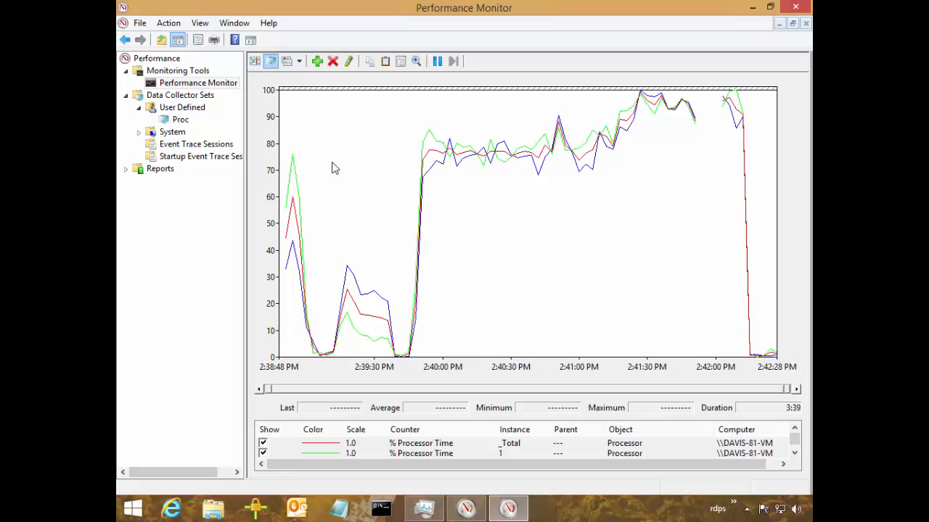
key(ctrl+2)
mouse_move(691, 102)
mouse_down()
mouse_move(729, 154)
mouse_move(725, 108)
mouse_move(713, 111)
mouse_up()
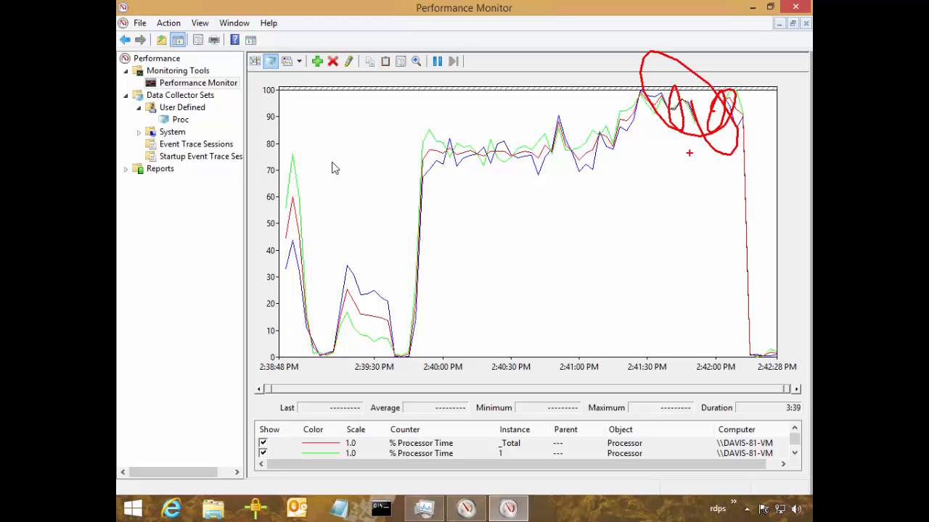
key(Escape)
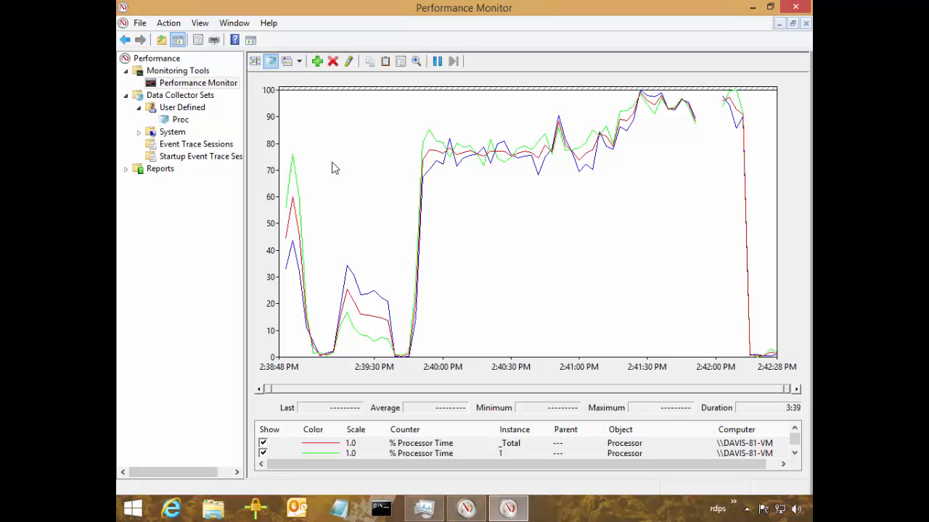
key(ctrl+2)
drag(275, 224, 775, 224)
Highlight the _Total instance's % Processor Time line in the graph.
click(334, 168)
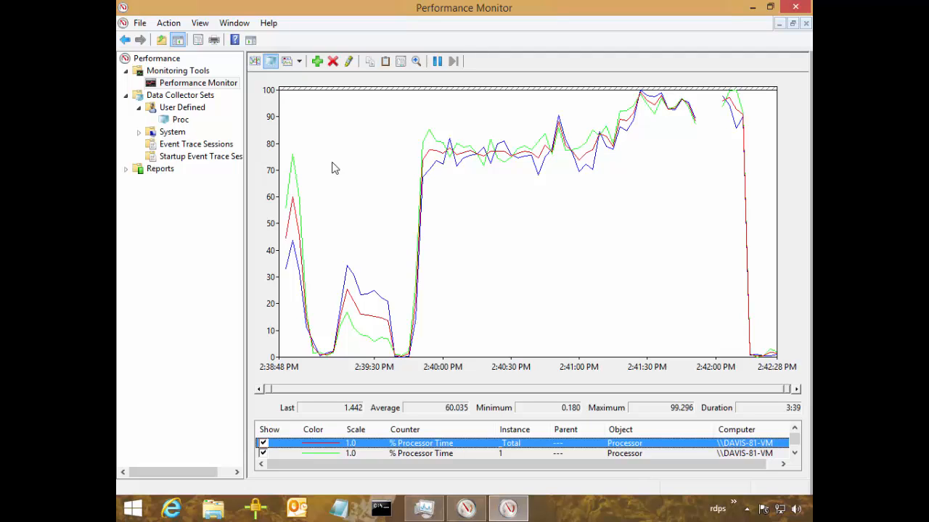
key(ctrl+h)
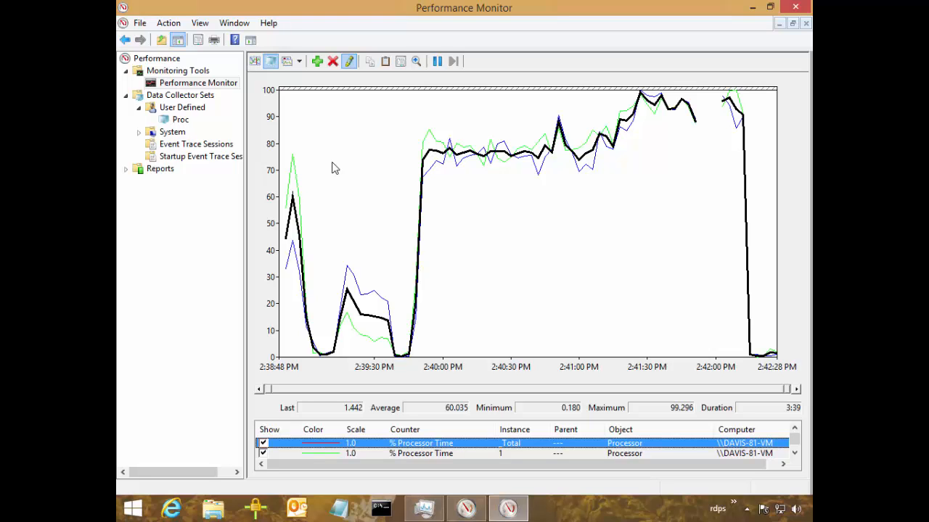
key(Delete)
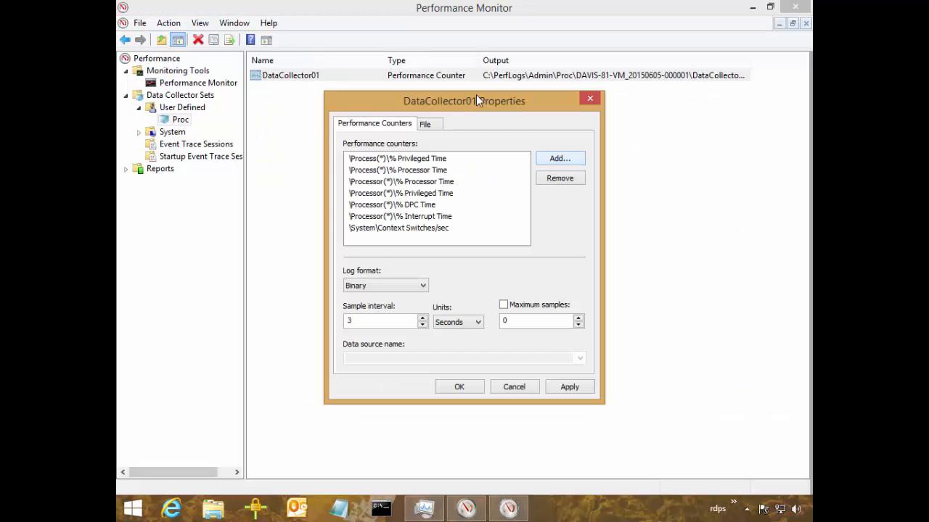
Find and select the System object's Processor Queue Length counter among the counters available to add to DataCollector01.
key(alt+d)
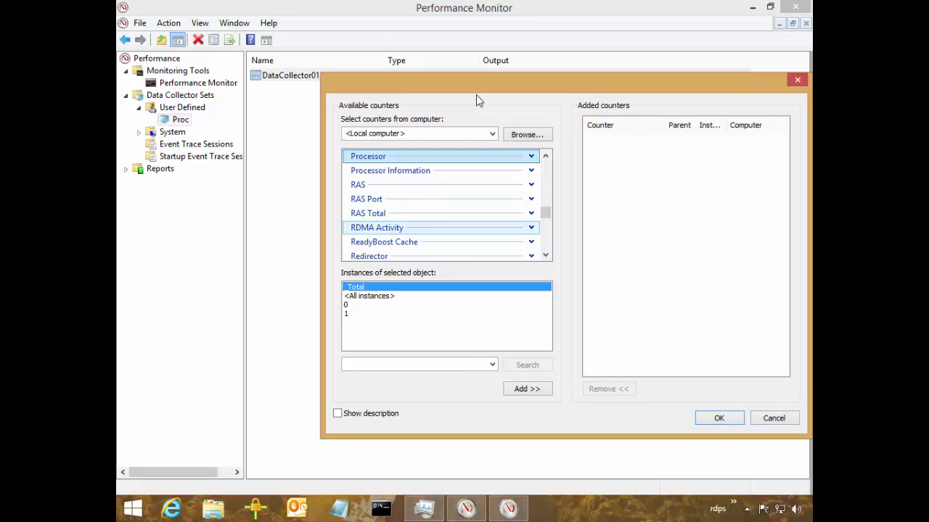
scroll(447, 206, down, 3)
scroll(446, 205, down, 3)
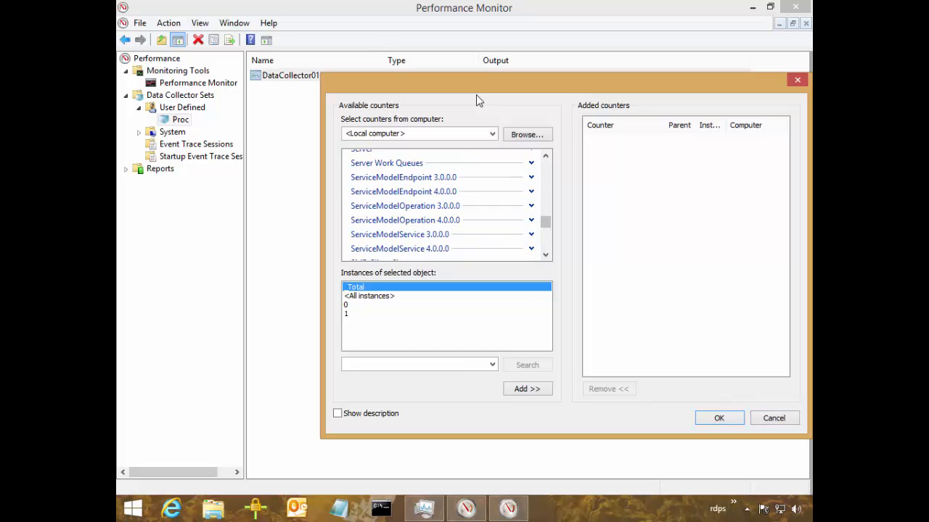
scroll(447, 206, down, 3)
scroll(447, 206, down, 3)
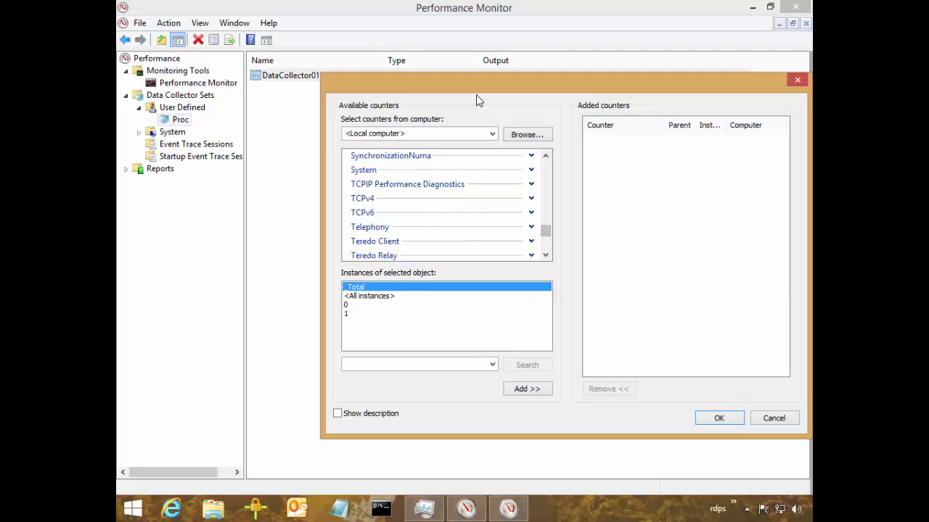
click(531, 170)
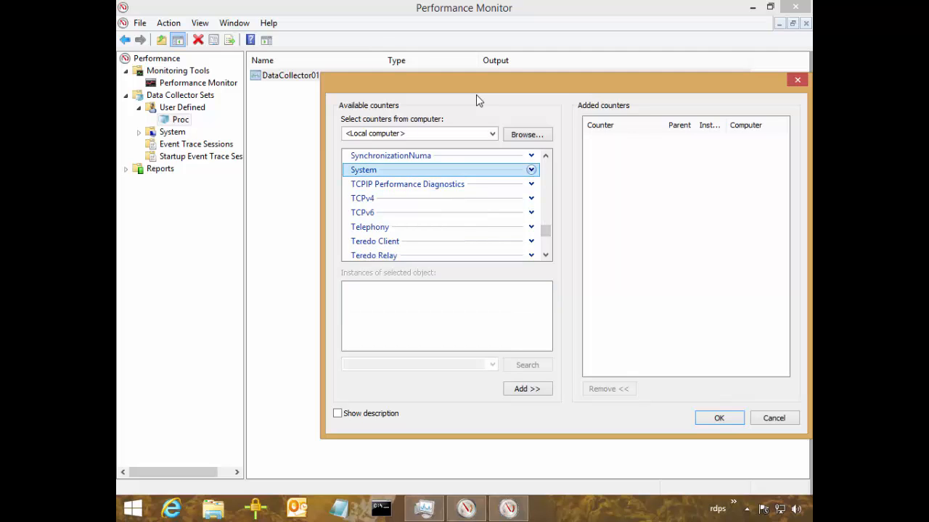
click(531, 170)
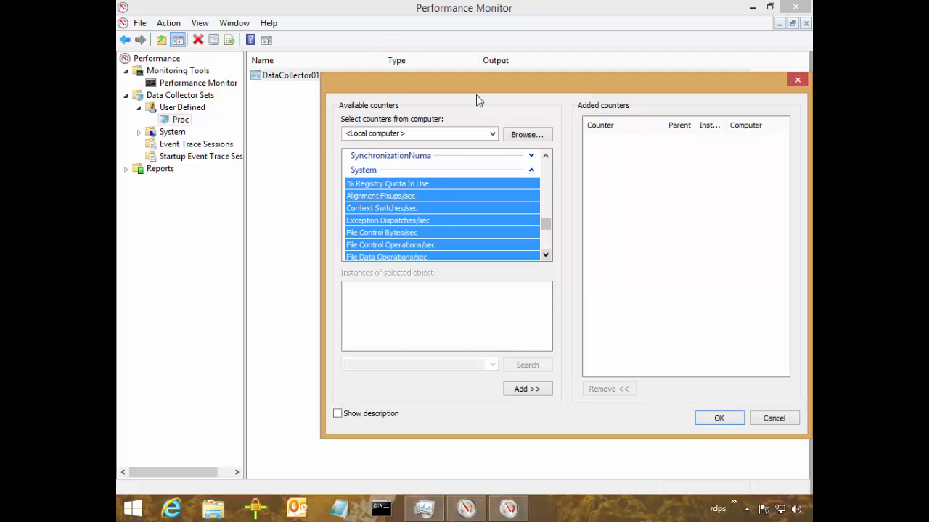
scroll(476, 94, down, 3)
click(545, 255)
click(546, 255)
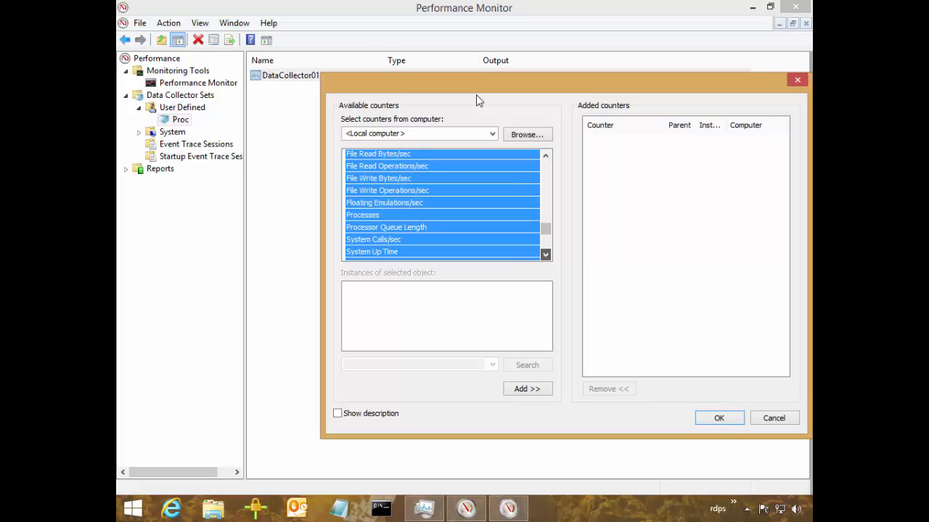
click(545, 254)
click(546, 254)
click(385, 204)
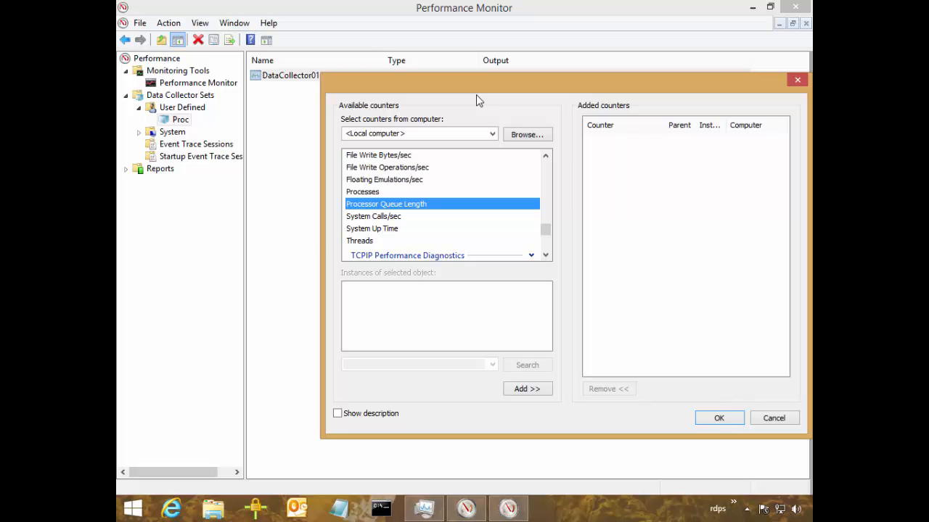
Switch to Task Manager, examine the graphs of both CPUs and the detailed process list, and minimize it.
key(ctrl+shift+Escape)
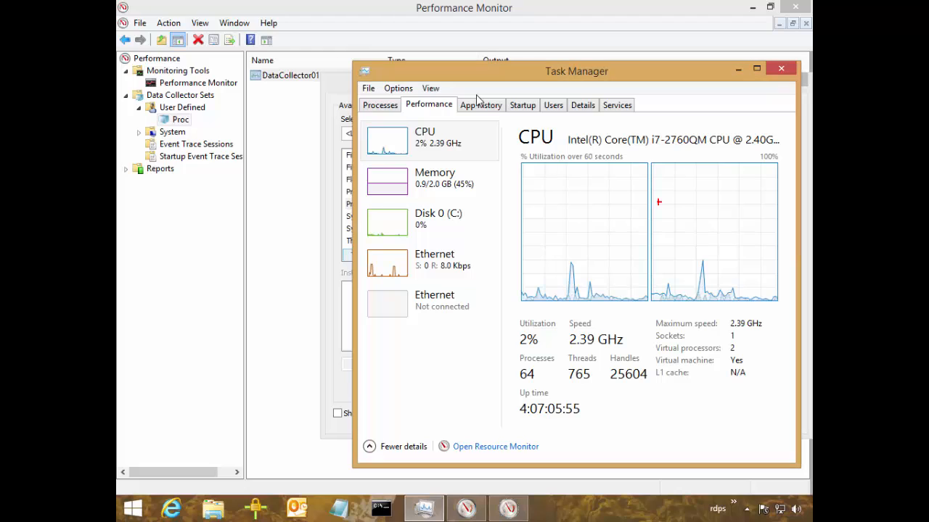
drag(580, 201, 600, 231)
mouse_move(681, 224)
mouse_down()
mouse_move(718, 217)
mouse_move(687, 238)
mouse_up()
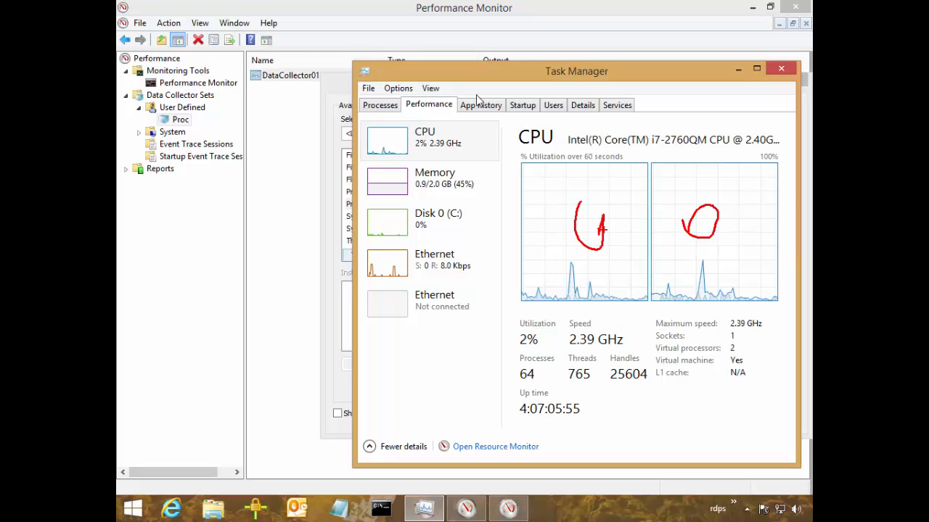
key(Escape)
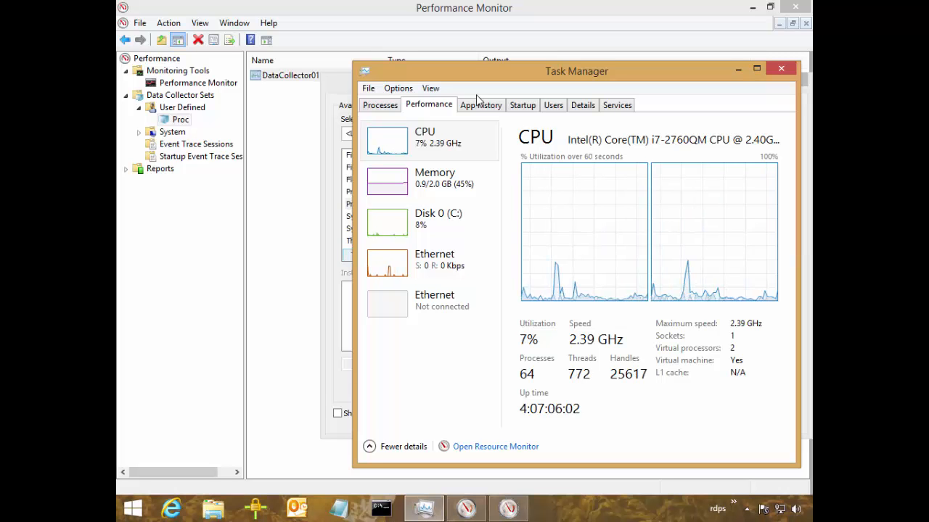
click(582, 105)
click(596, 169)
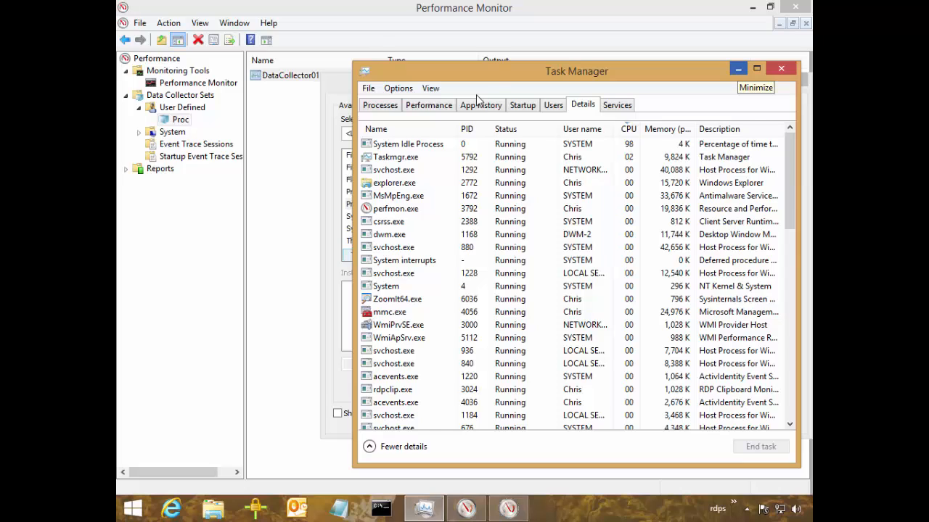
click(737, 68)
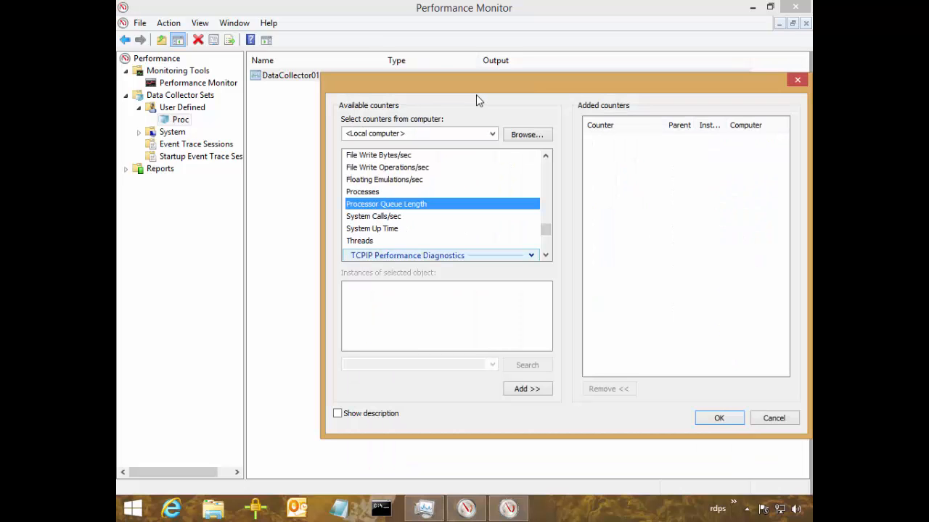
Minimize Performance Monitor, launch cpustres from the desktop and examine its Thread 1 settings.
click(752, 7)
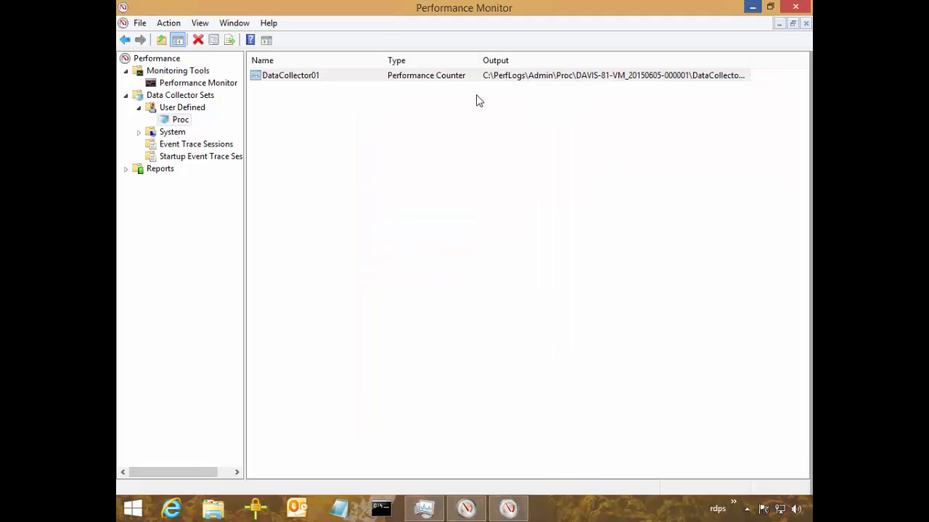
double_click(142, 238)
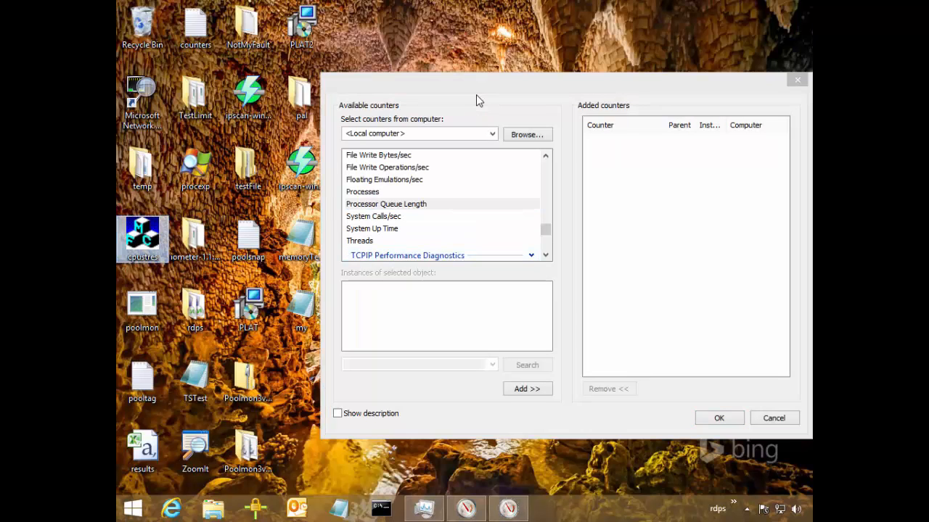
mouse_move(465, 108)
mouse_down()
mouse_move(333, 116)
mouse_move(269, 137)
mouse_up()
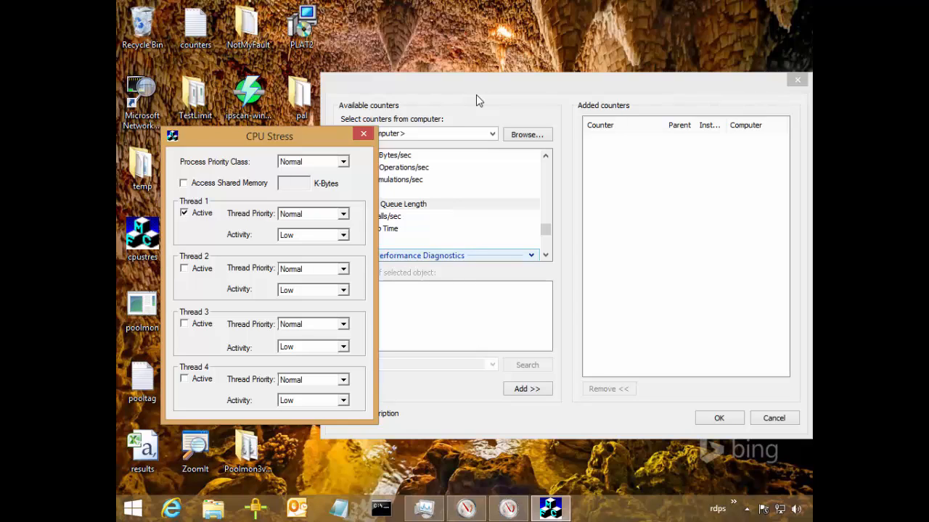
mouse_move(207, 195)
mouse_down()
mouse_move(250, 212)
mouse_move(334, 218)
mouse_move(293, 204)
mouse_up()
key(Escape)
key(ctrl+2)
mouse_move(217, 204)
mouse_down()
mouse_move(314, 222)
mouse_move(347, 215)
mouse_move(355, 202)
mouse_up()
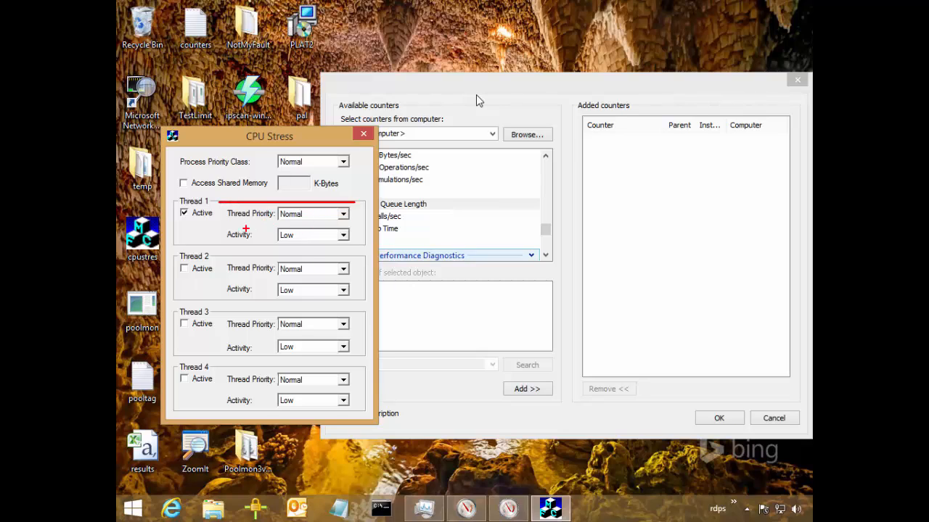
key(Escape)
Review the available Thread 1 priority levels in CPU Stress, and close the tool without choosing one.
click(343, 214)
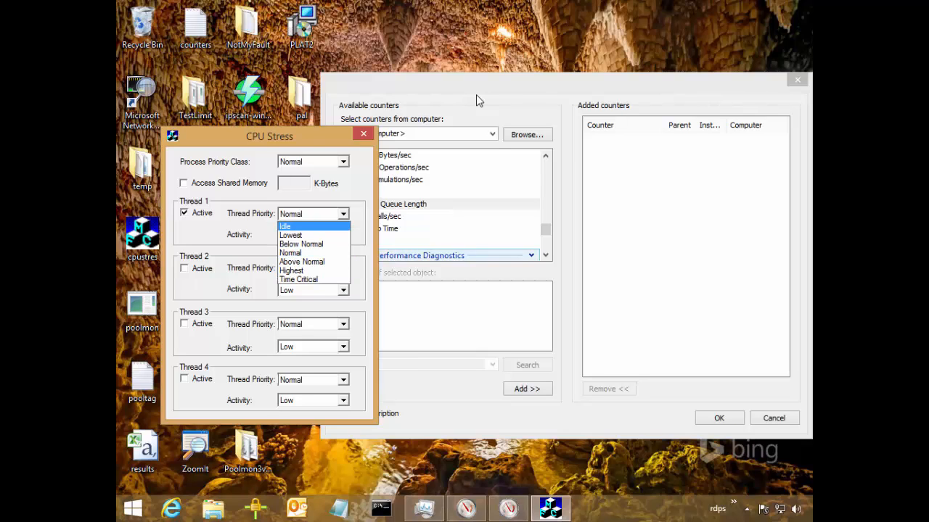
key(Down)
key(Down)
key(Down)
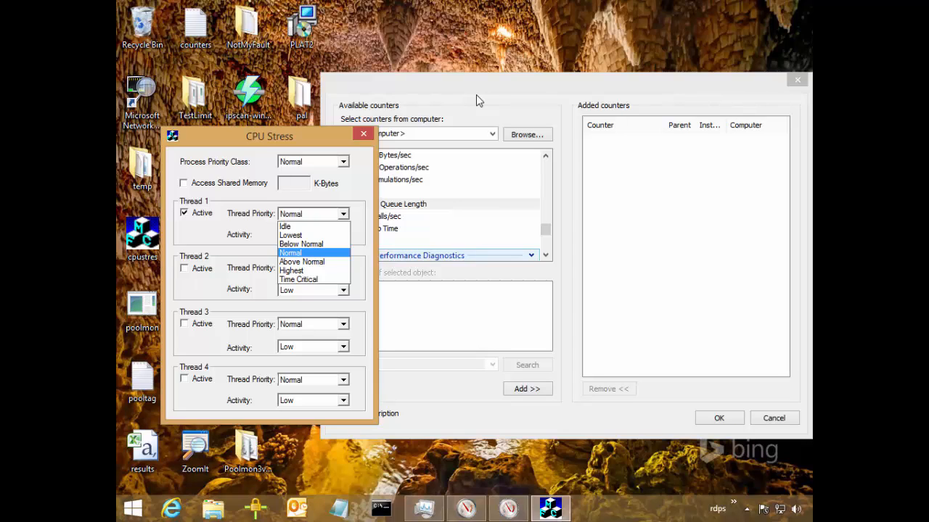
key(Down)
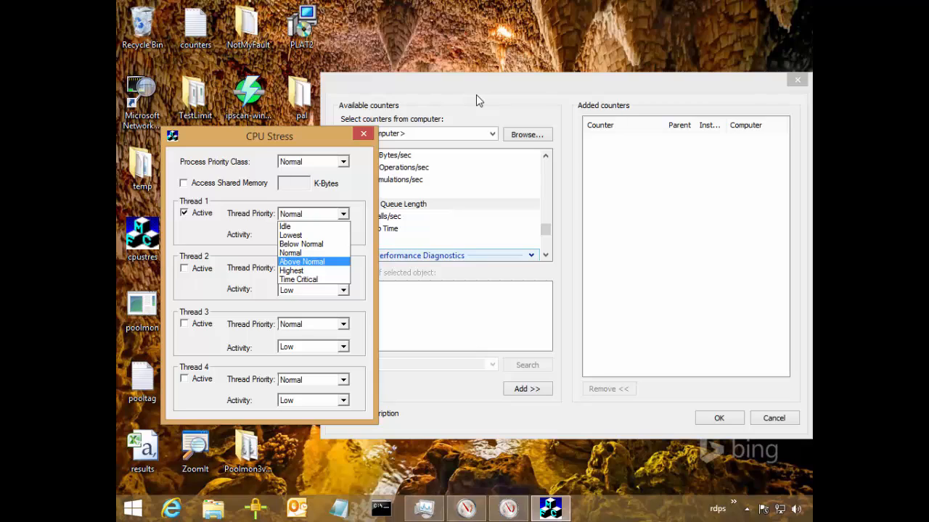
key(Down)
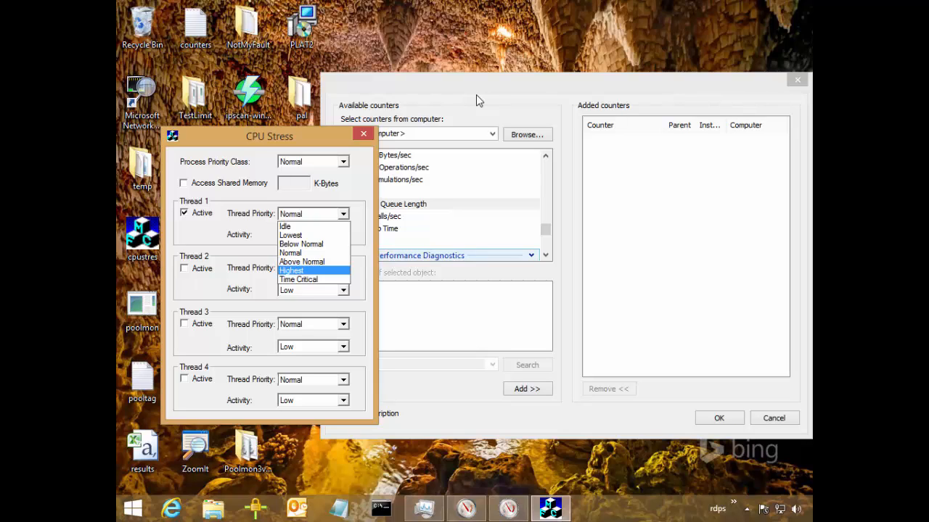
key(Up)
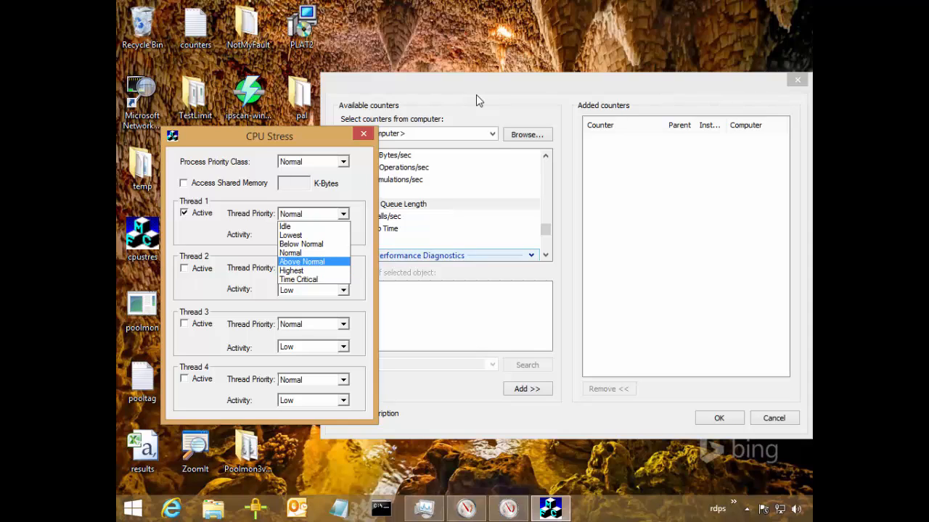
key(Down)
key(Up)
key(Up)
key(Up)
key(Up)
key(Up)
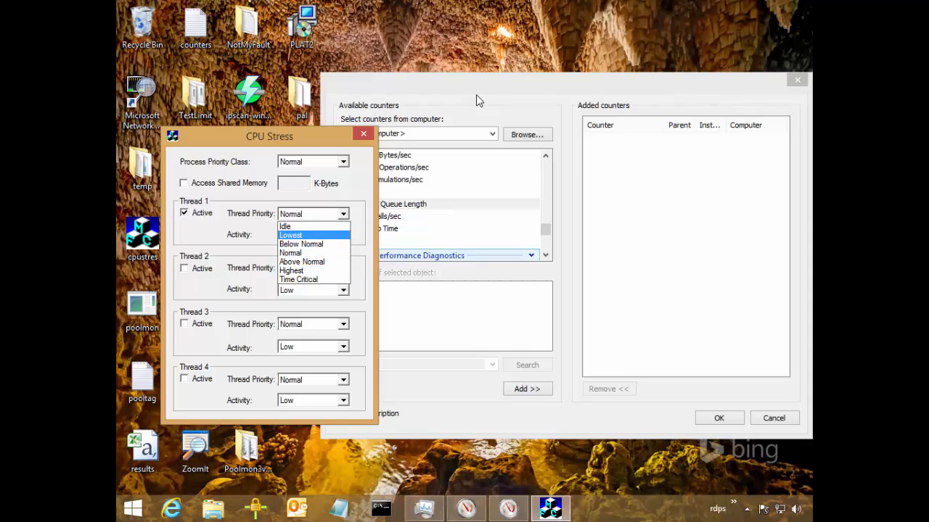
key(Escape)
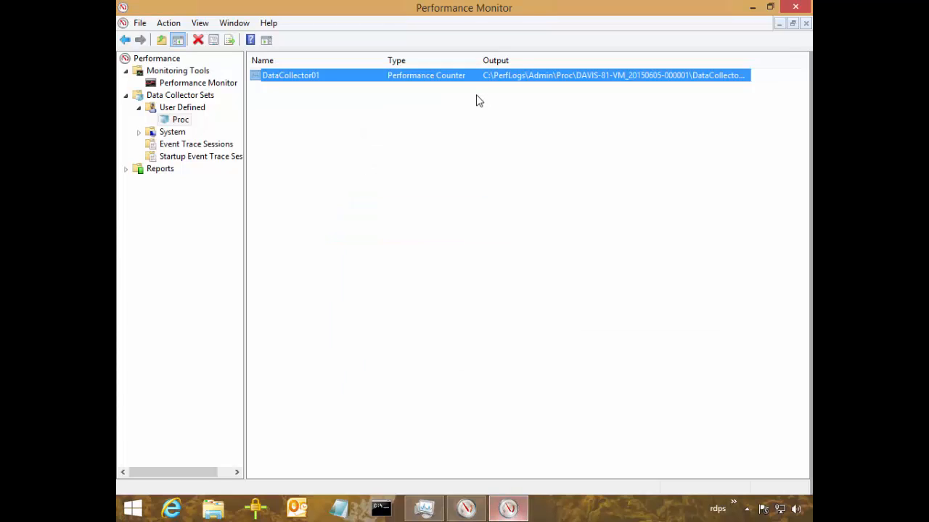
Switch to Task Manager, select the taskhostex.exe process and show its available priority classes.
key(alt+Tab)
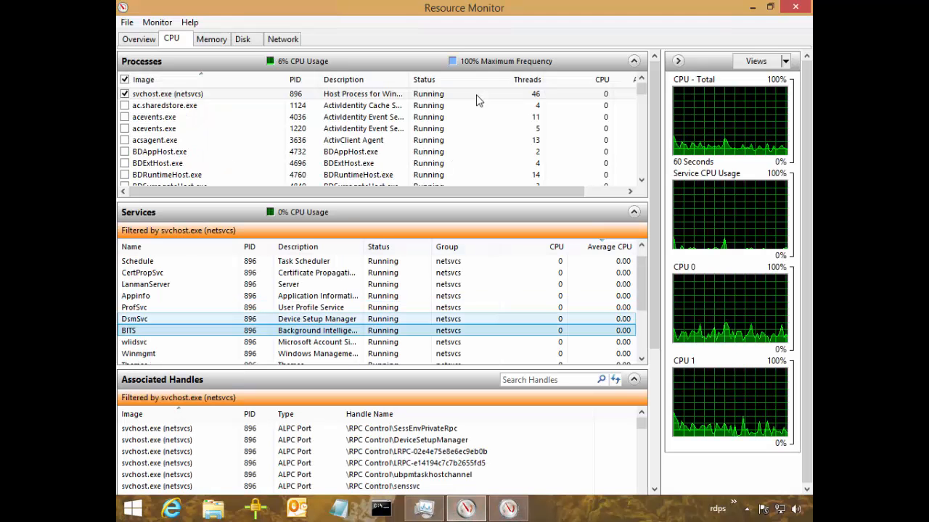
key(alt+Tab)
key(t)
key(shift+F10)
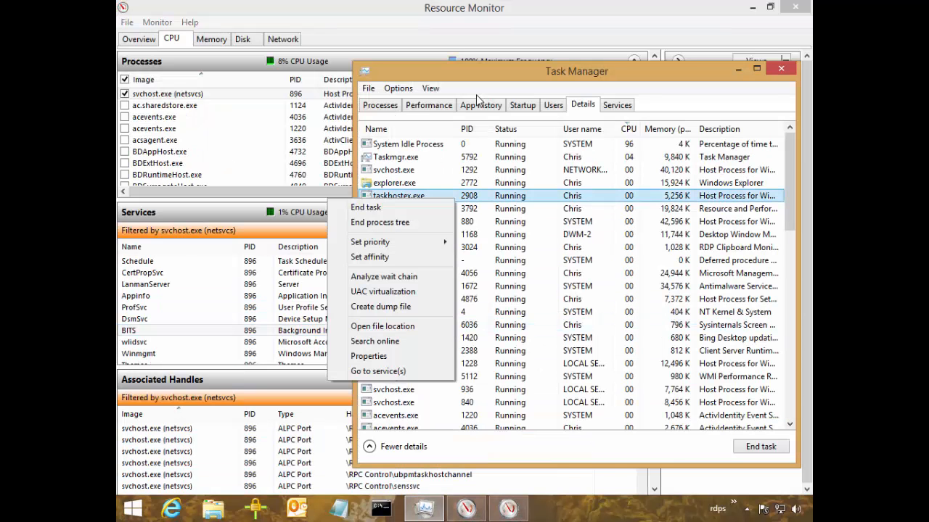
key(Down)
key(Down)
key(Down)
key(Right)
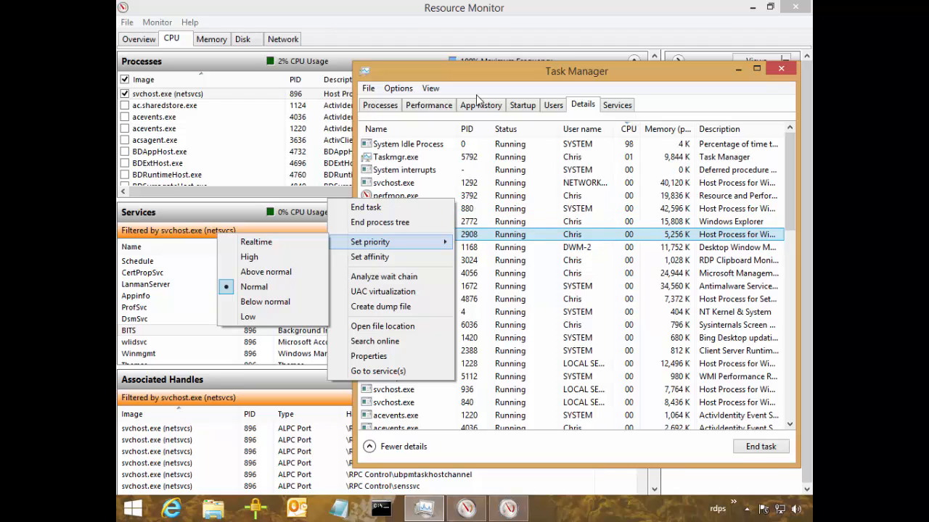
Try limiting taskhostex.exe's processor affinity to CPU 1, restore all processors and close the affinity settings.
key(Down)
key(Return)
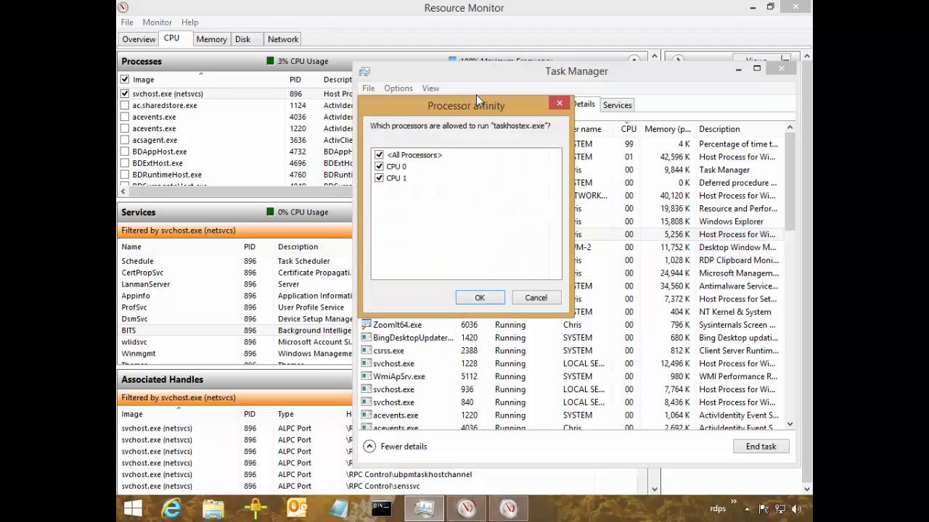
key(space)
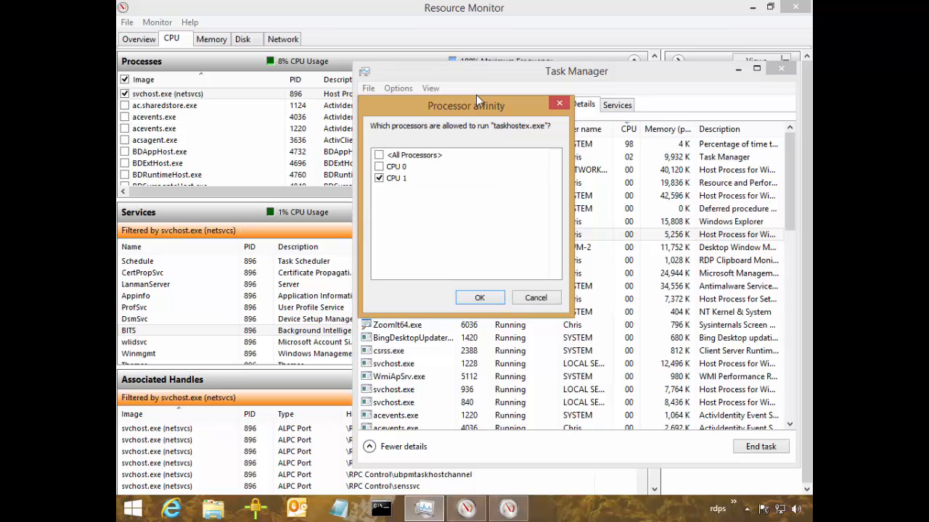
key(Down)
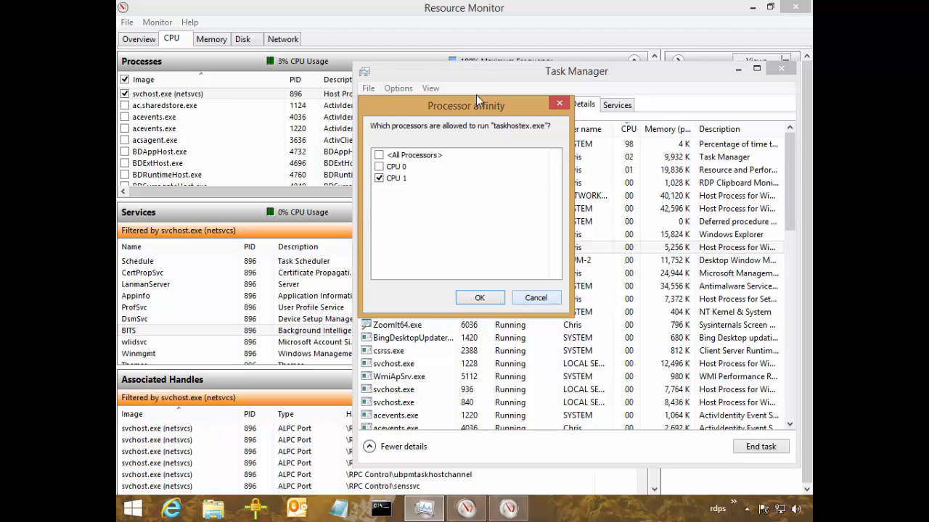
click(378, 155)
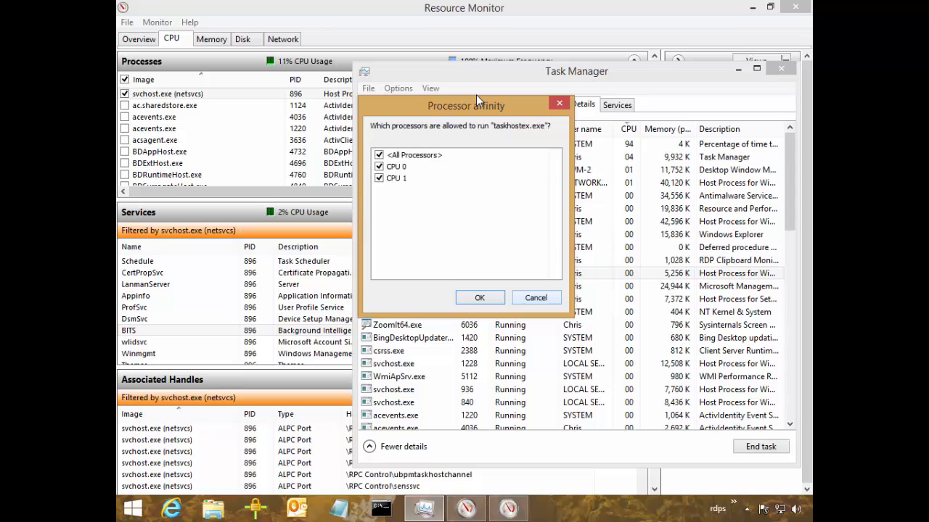
key(Return)
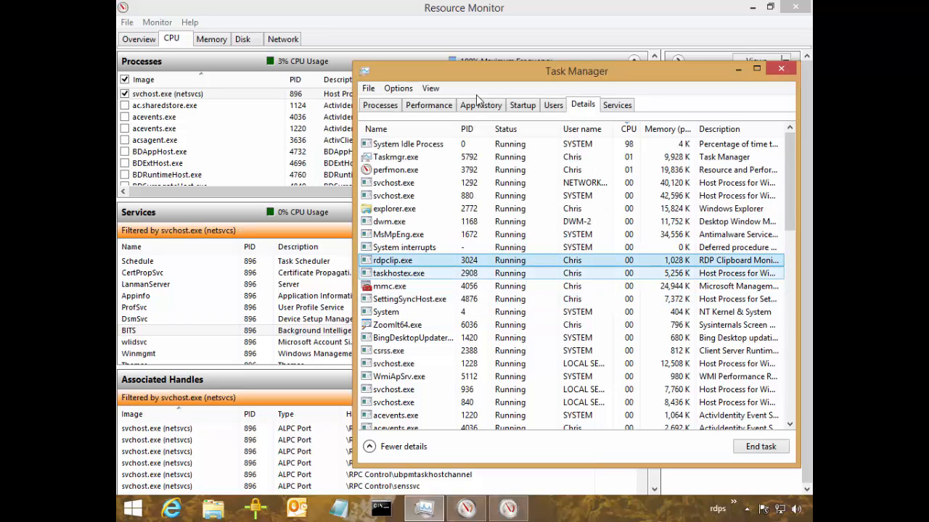
Minimize Task Manager and Resource Monitor, and return to the Performance Monitor graph of the logged processor time.
click(738, 69)
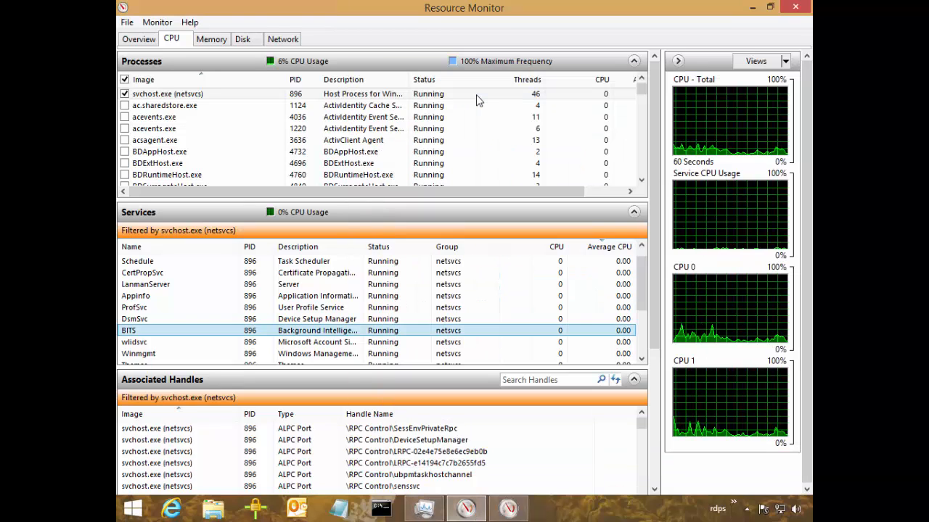
click(752, 7)
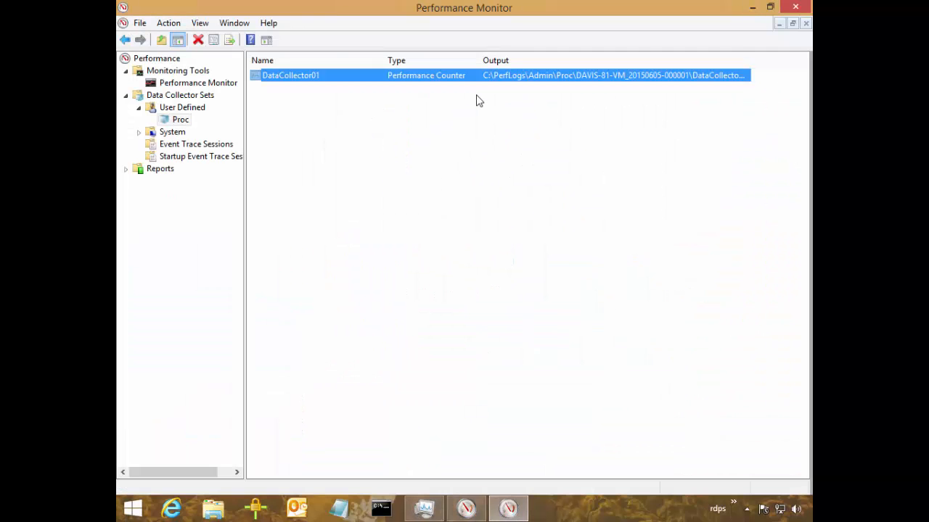
click(178, 71)
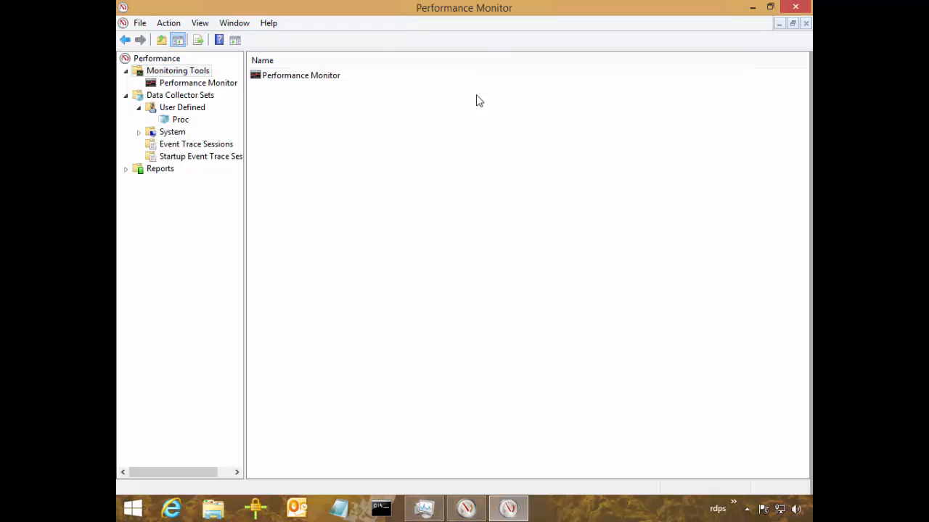
click(198, 83)
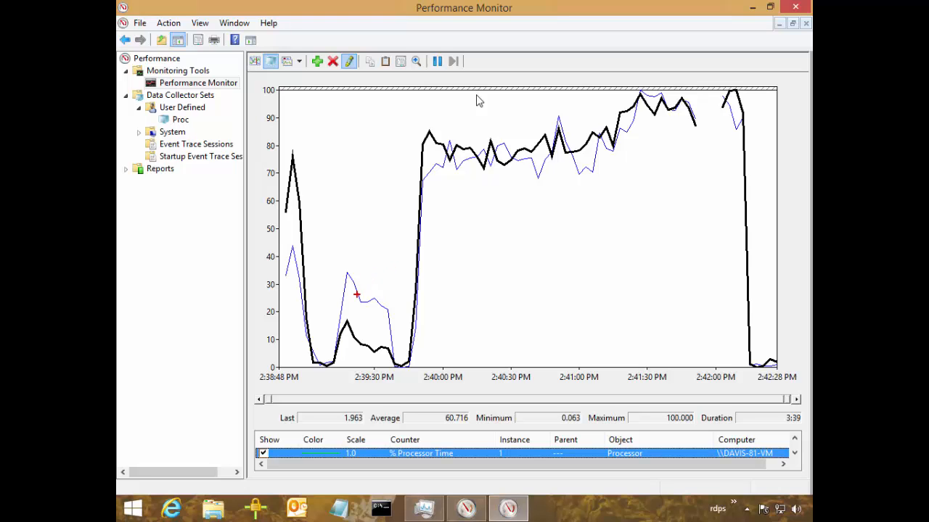
drag(356, 295, 748, 171)
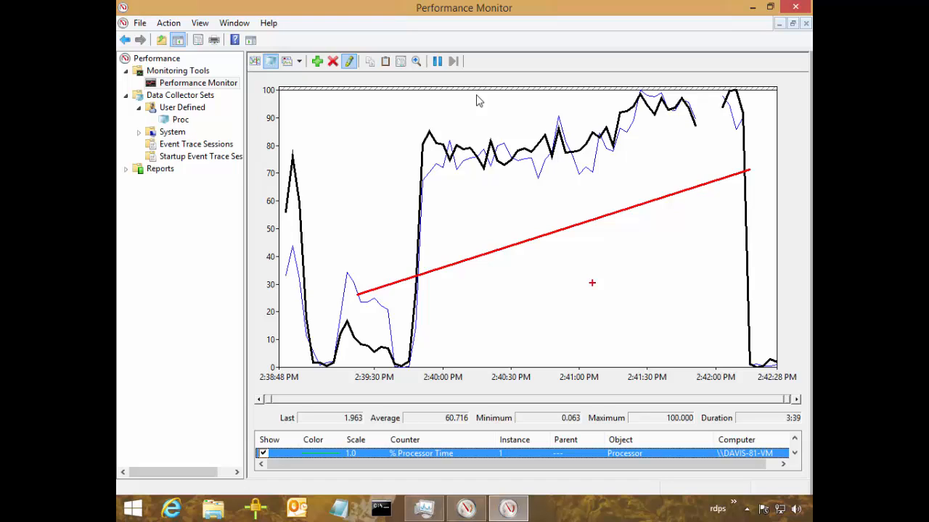
key(Escape)
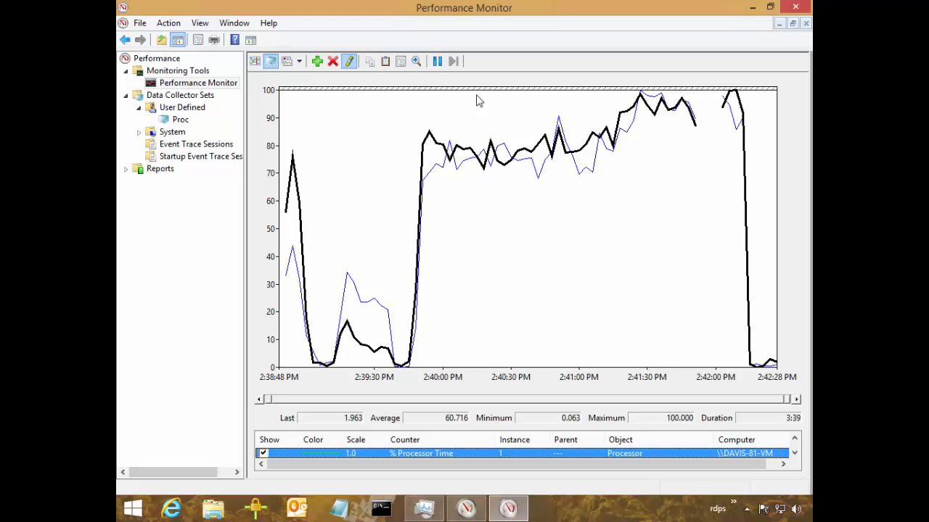
Add the Processor object's % Privileged Time counter for the _Total instance to the Performance Monitor graph.
right_click(180, 84)
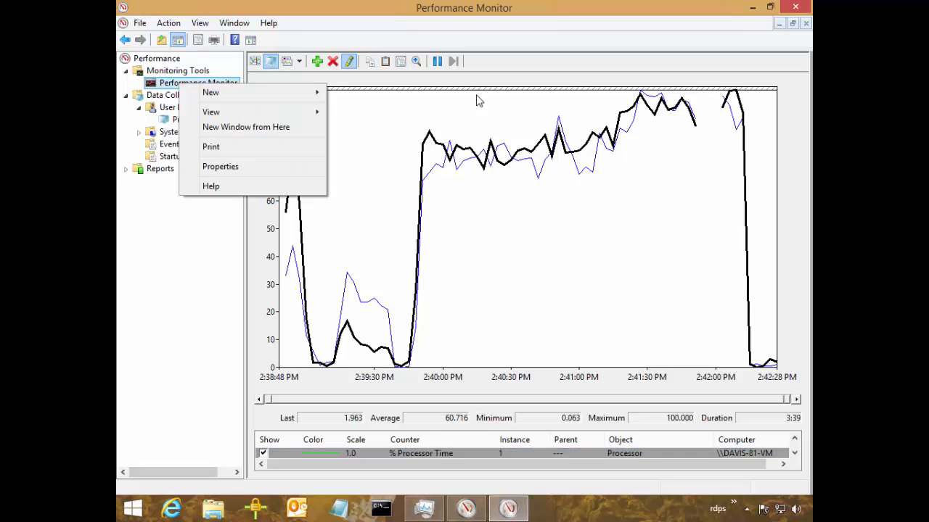
click(317, 61)
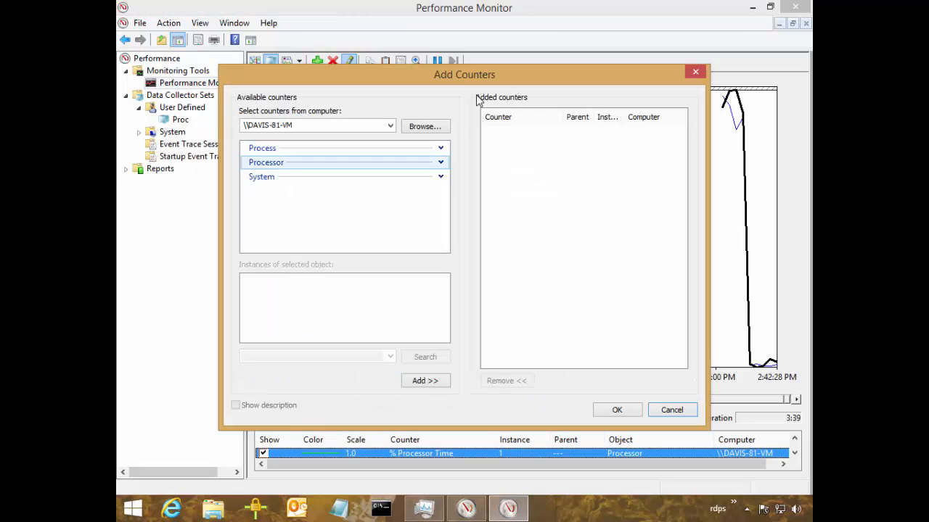
click(440, 163)
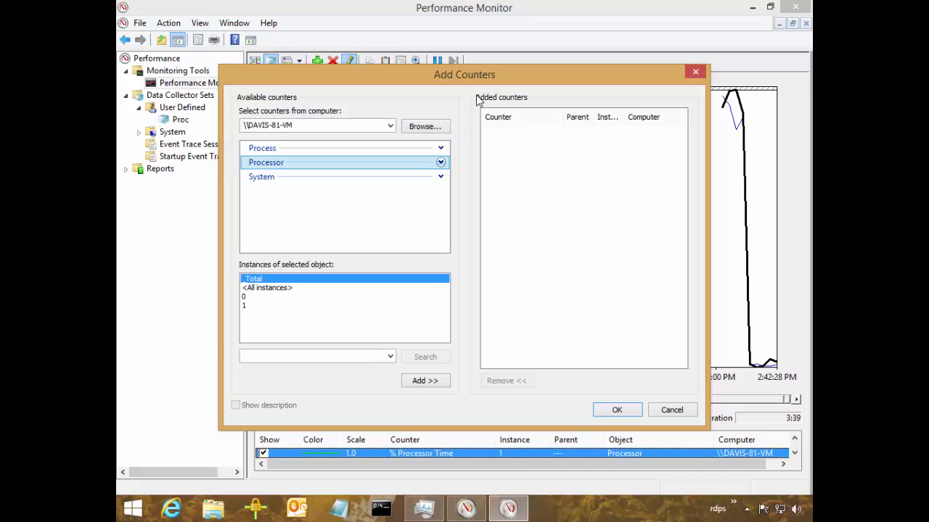
click(312, 201)
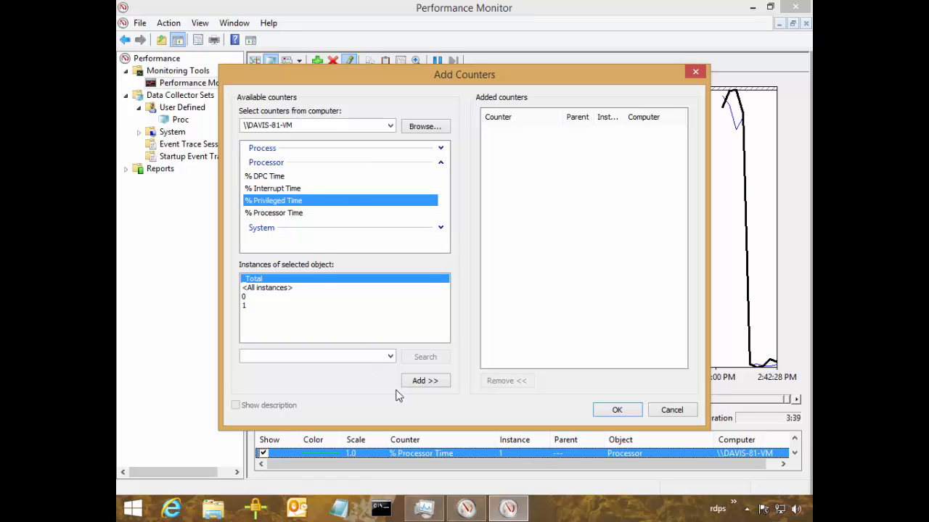
click(439, 382)
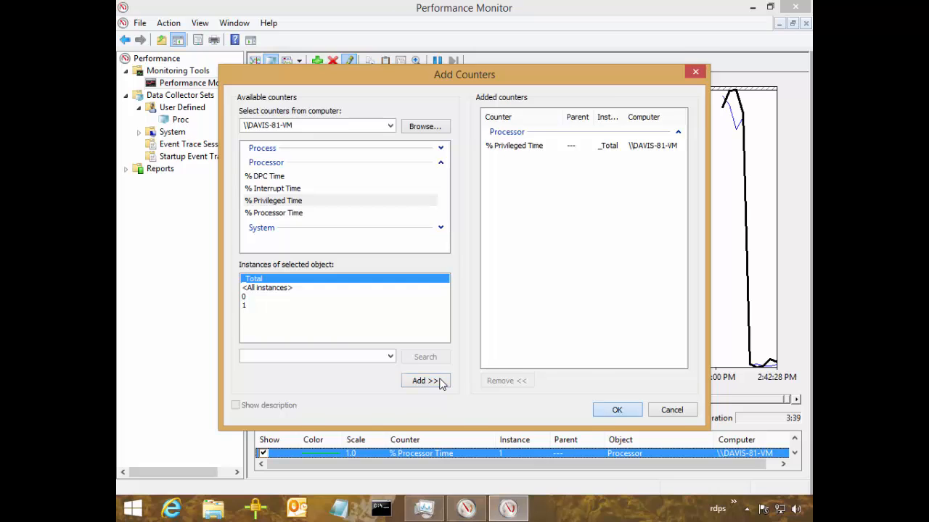
key(Return)
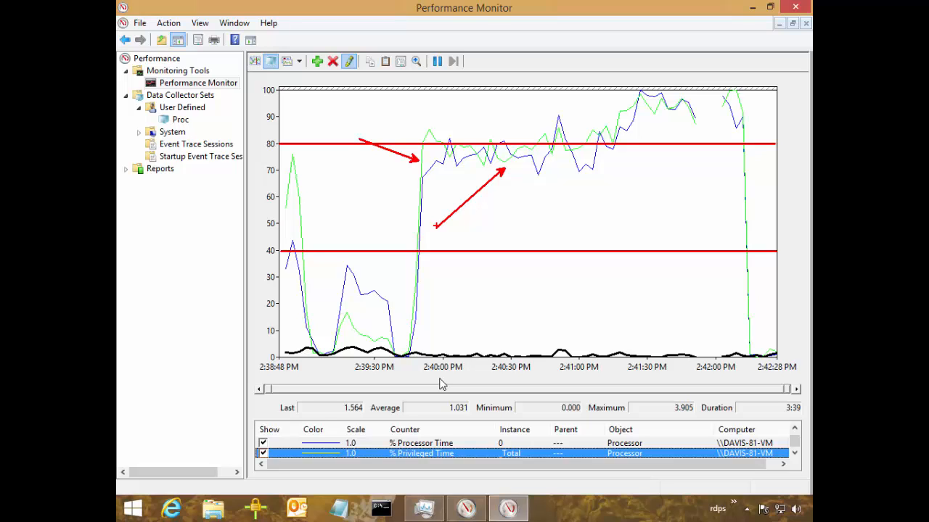
key(Escape)
Add the Processor counters % DPC Time and % Interrupt Time for all instances to the graph.
click(317, 61)
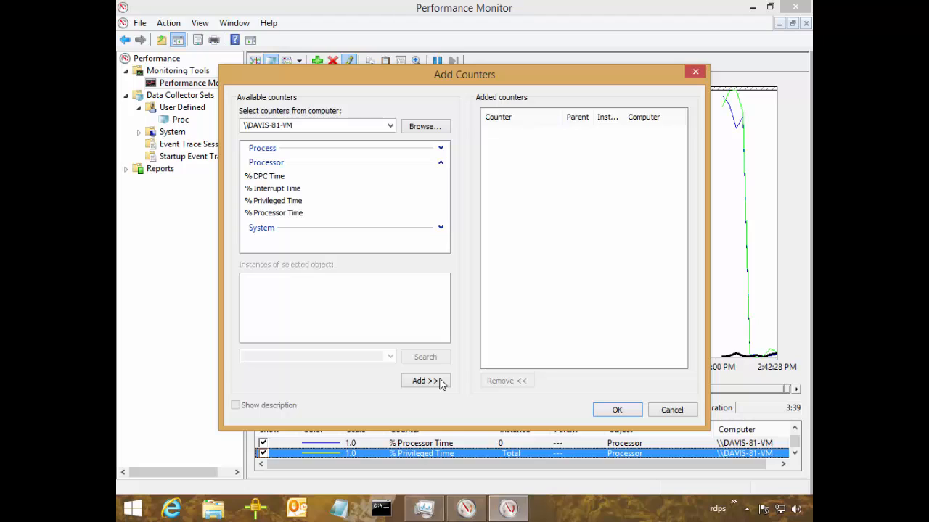
click(442, 383)
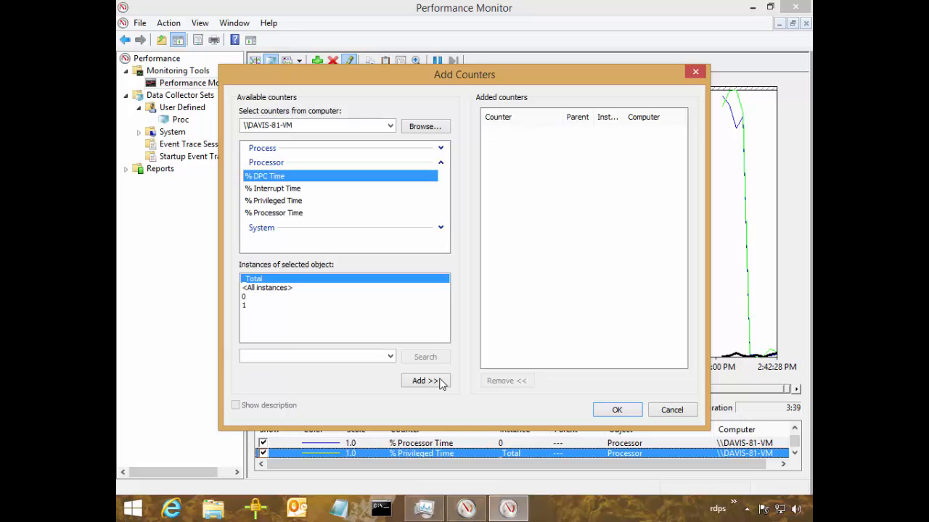
key(shift+Down)
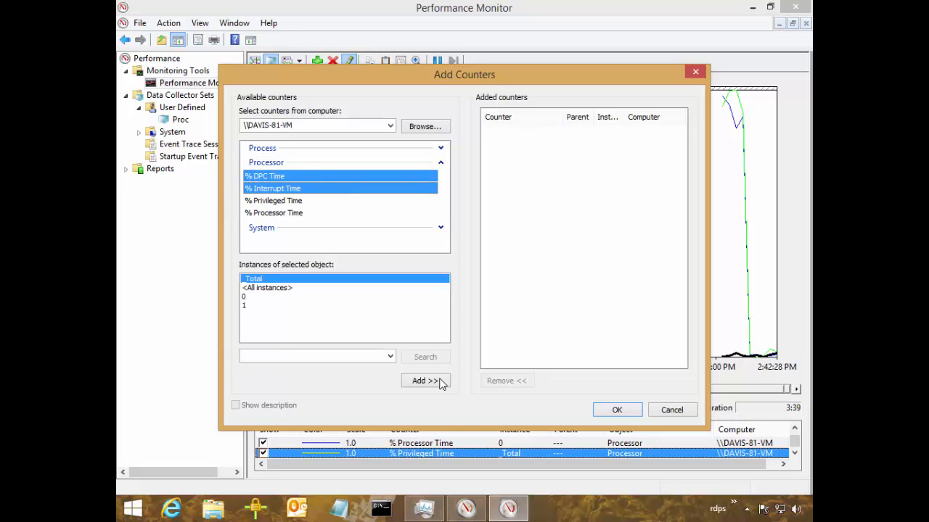
key(Tab)
key(Down)
click(426, 381)
key(Return)
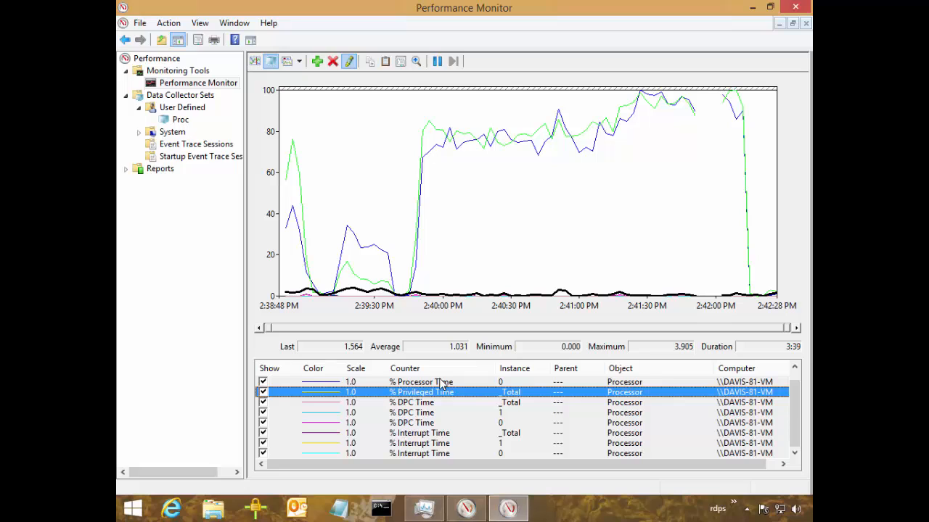
Step through the % DPC Time counters to % Interrupt Time _Total and examine their lines and statistics against the 20% level.
key(Down)
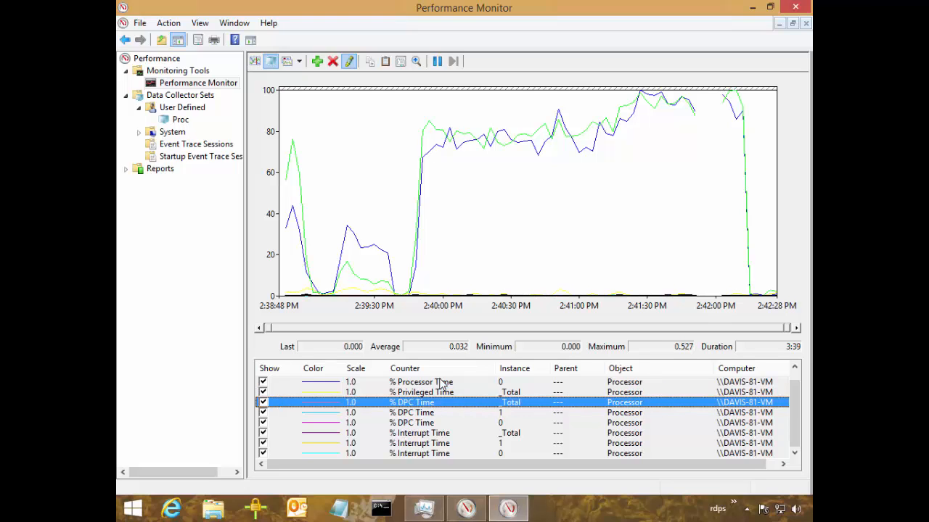
key(Down)
key(Down)
key(Down)
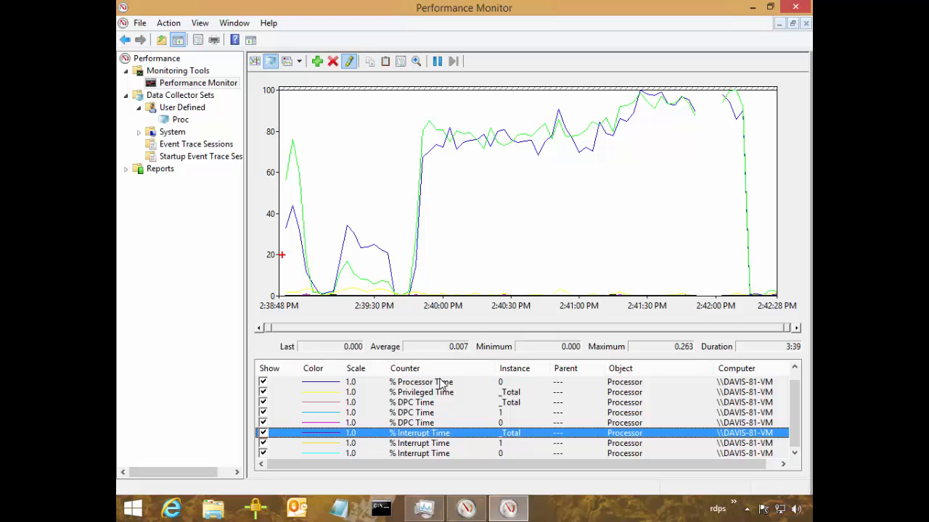
drag(280, 255, 525, 247)
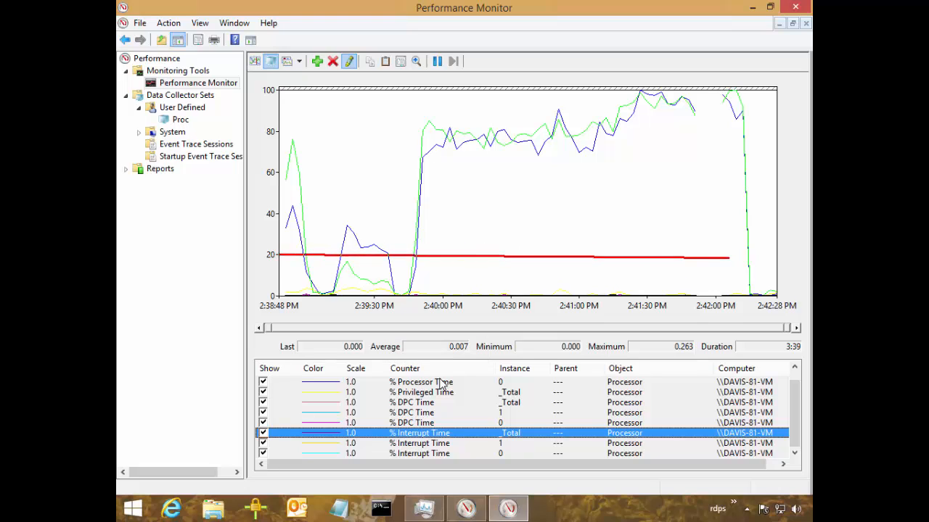
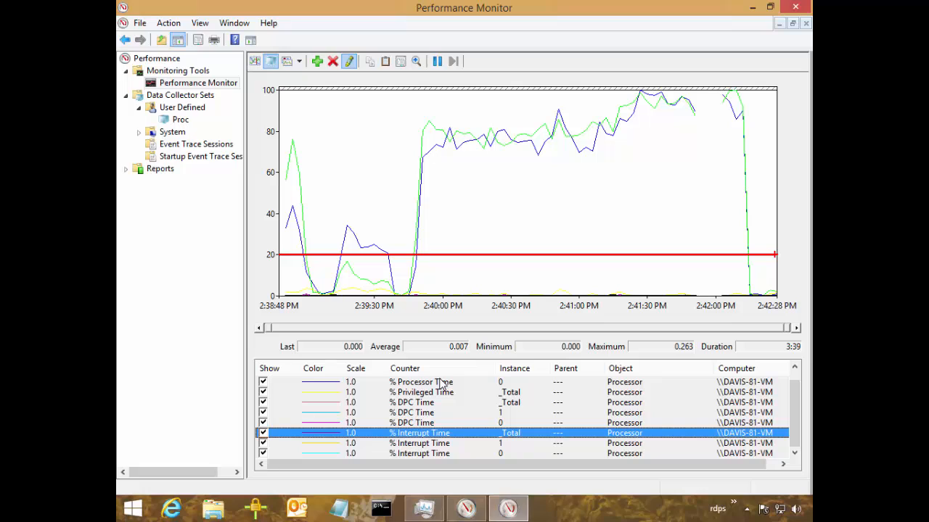
Add the System object's Context Switches/sec counter to the Performance Monitor graph.
key(Escape)
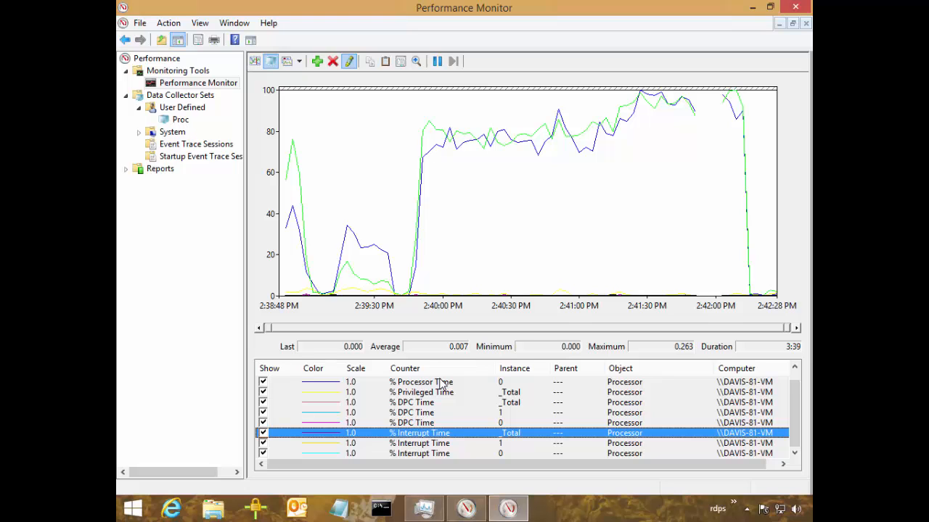
key(ctrl+n)
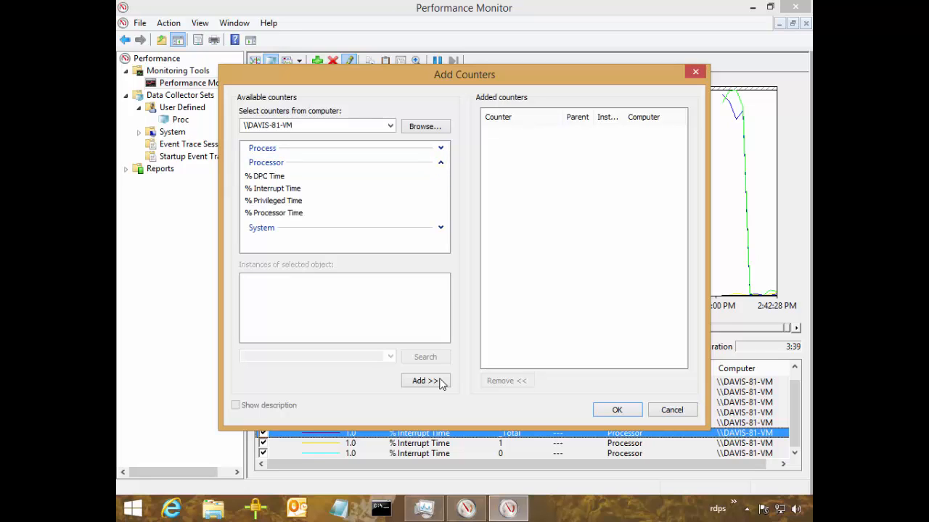
click(440, 162)
click(440, 177)
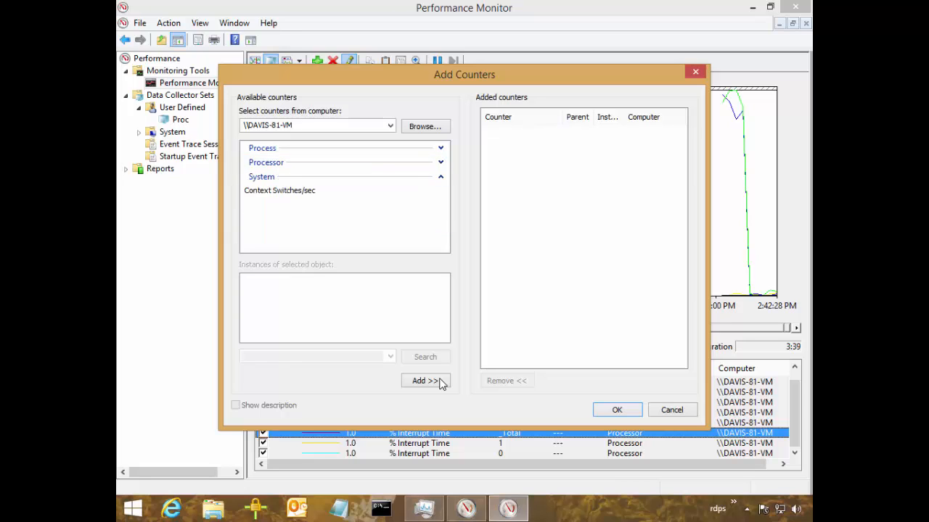
click(312, 190)
click(439, 380)
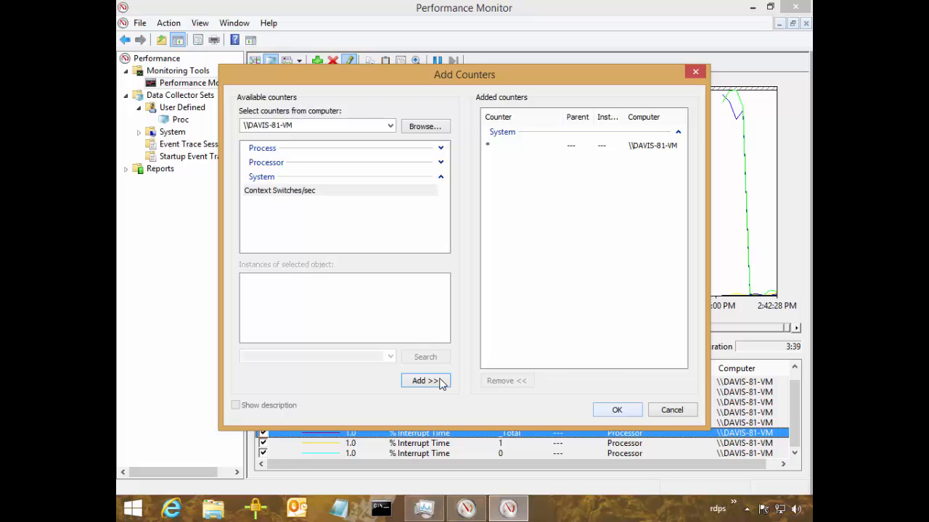
click(617, 410)
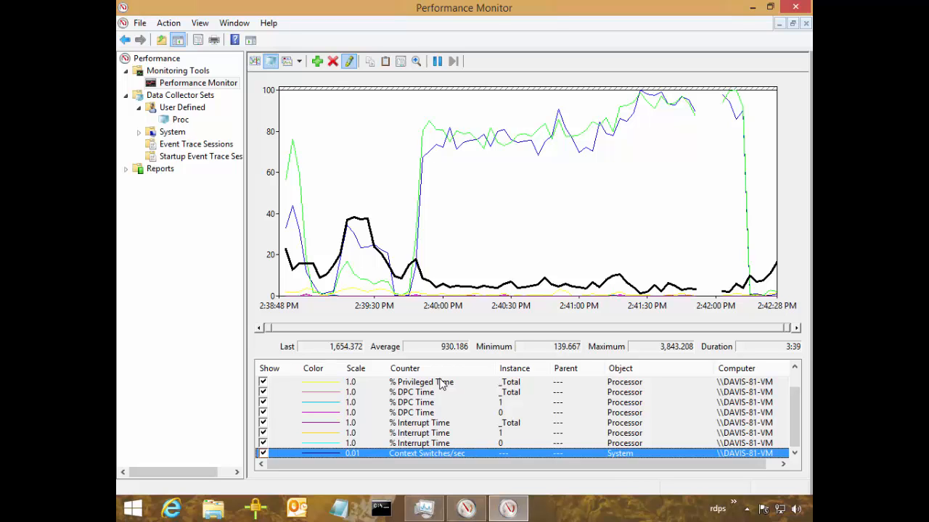
Remove the privileged, DPC, interrupt and context switch counters from the graph, keeping only % Processor Time for processors 0 and 1.
key(Up)
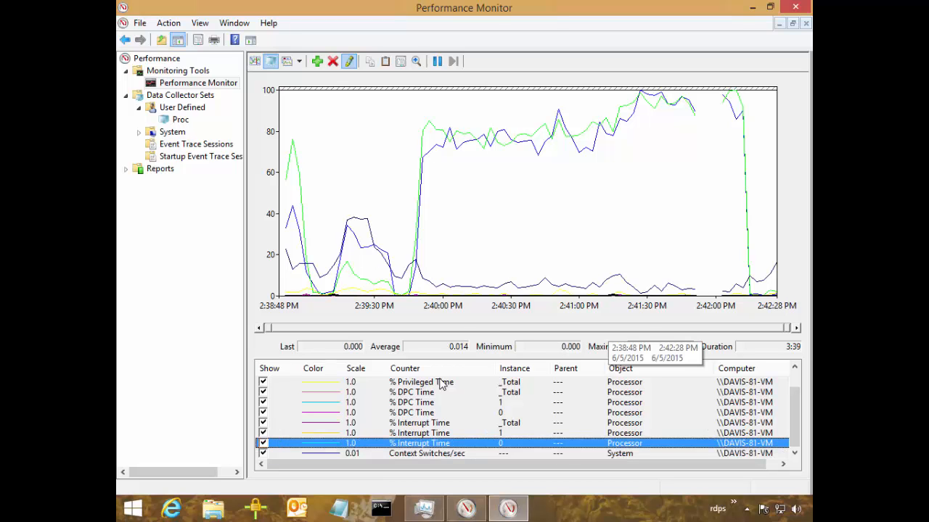
key(Up)
key(Up)
key(Up)
key(Up)
key(Up)
key(Up)
key(Up)
key(Up)
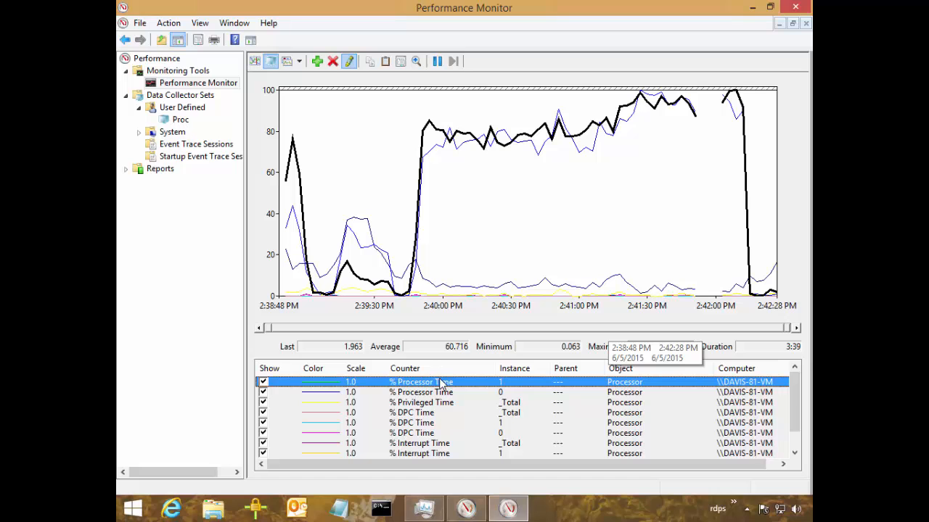
key(Down)
key(Down)
key(shift+Down)
key(shift+Down)
key(shift+Down)
key(shift+Down)
key(shift+Down)
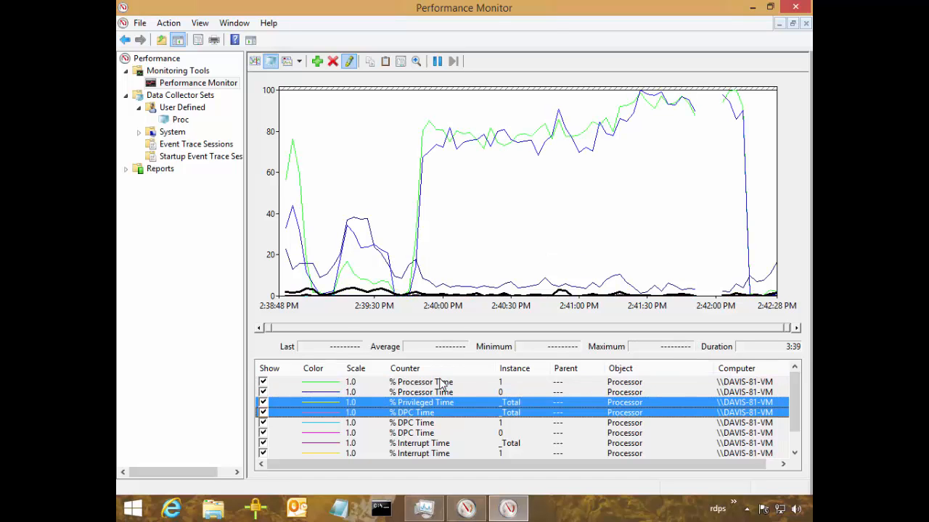
key(shift+Down)
key(shift+Down)
key(Delete)
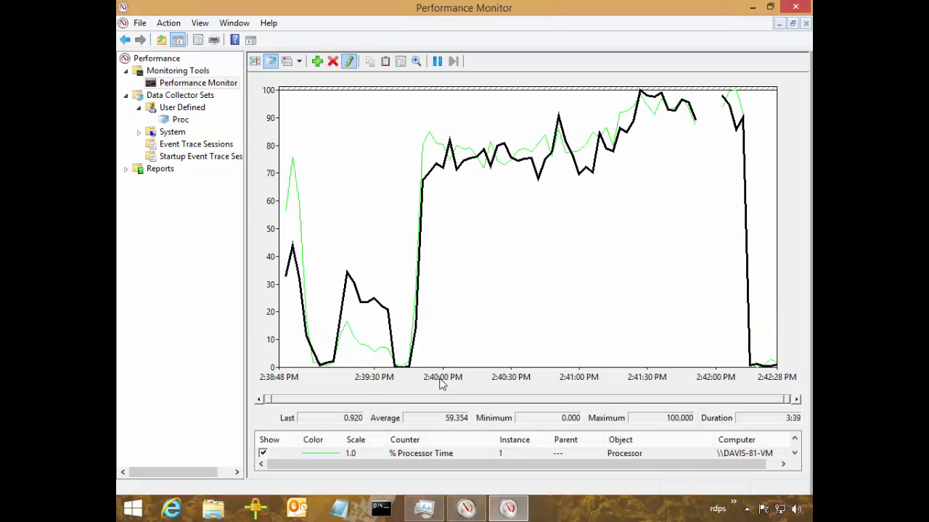
Add the Process object's % Processor Time counter for all instances to the graph.
key(ctrl+n)
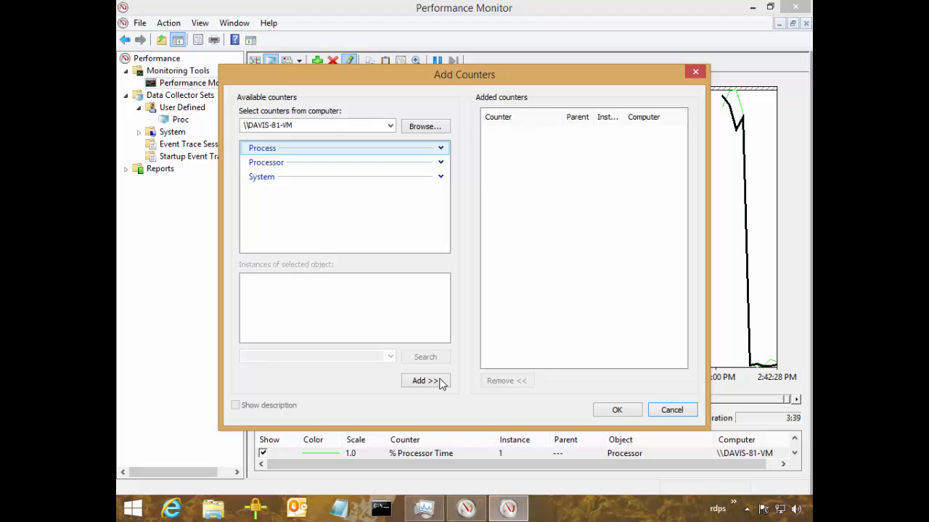
click(440, 148)
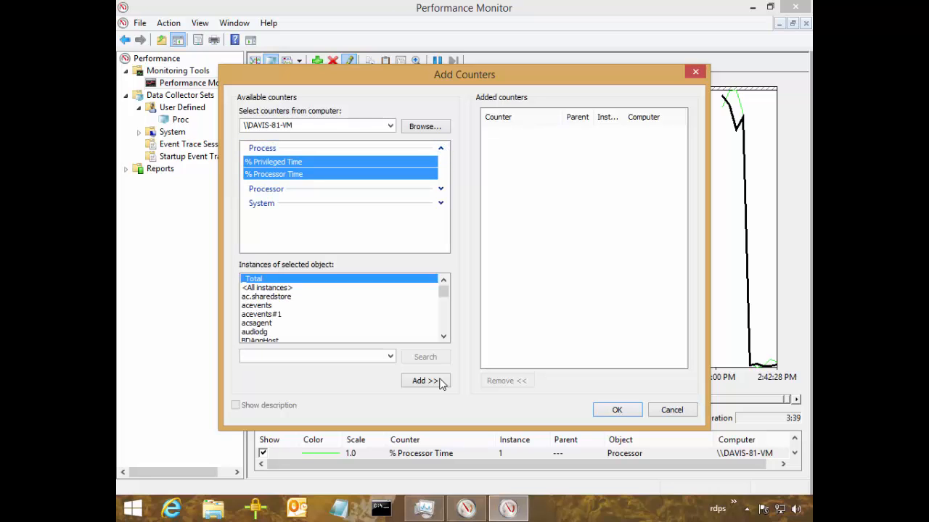
click(274, 174)
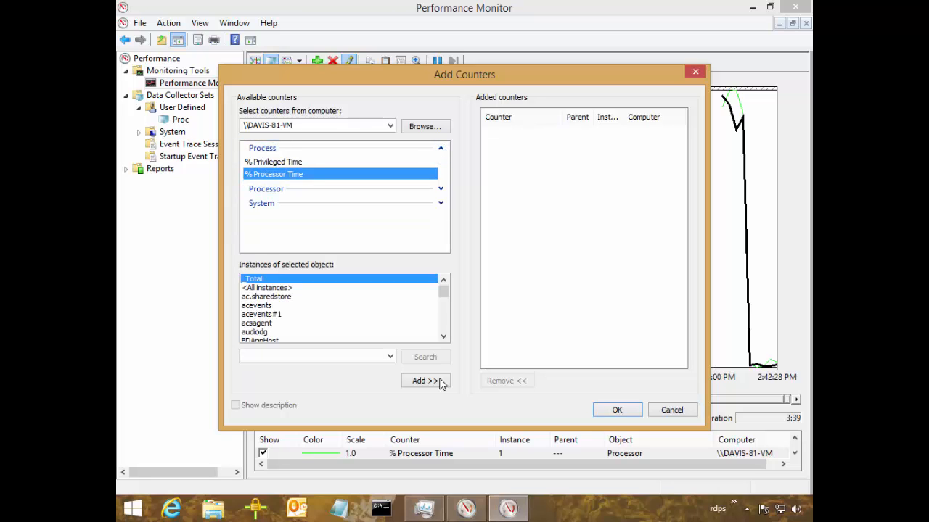
click(273, 162)
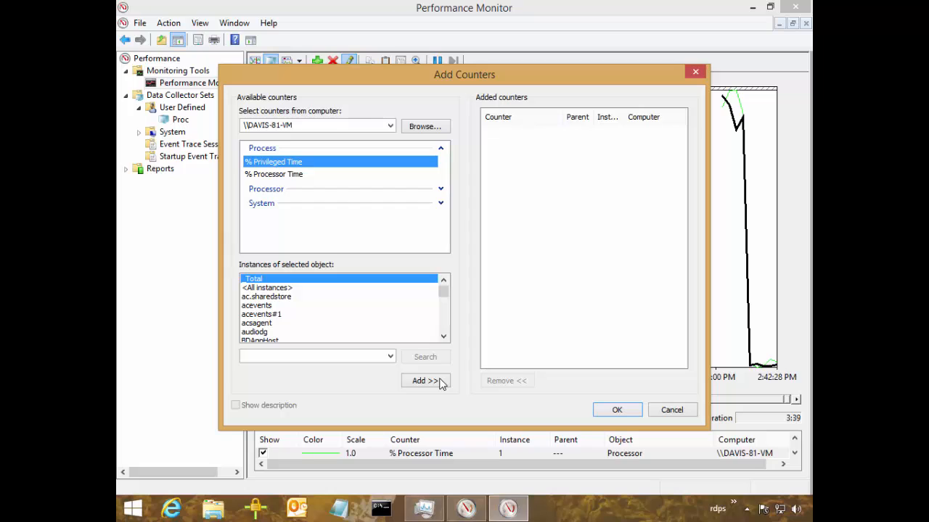
key(Down)
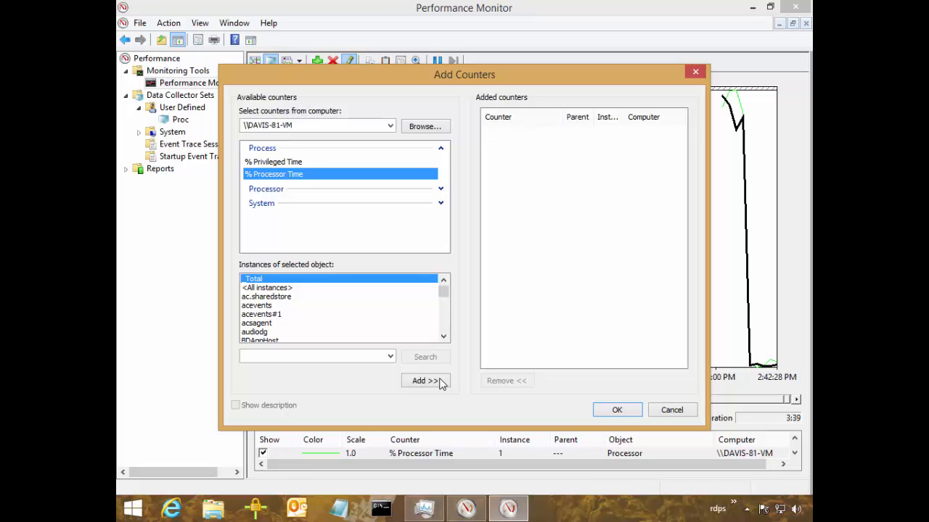
key(Tab)
key(Down)
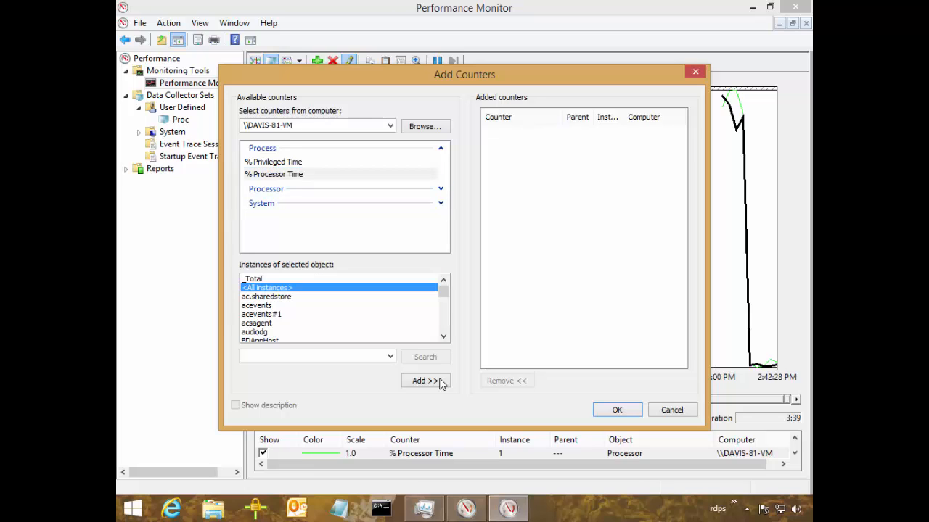
click(425, 380)
key(Return)
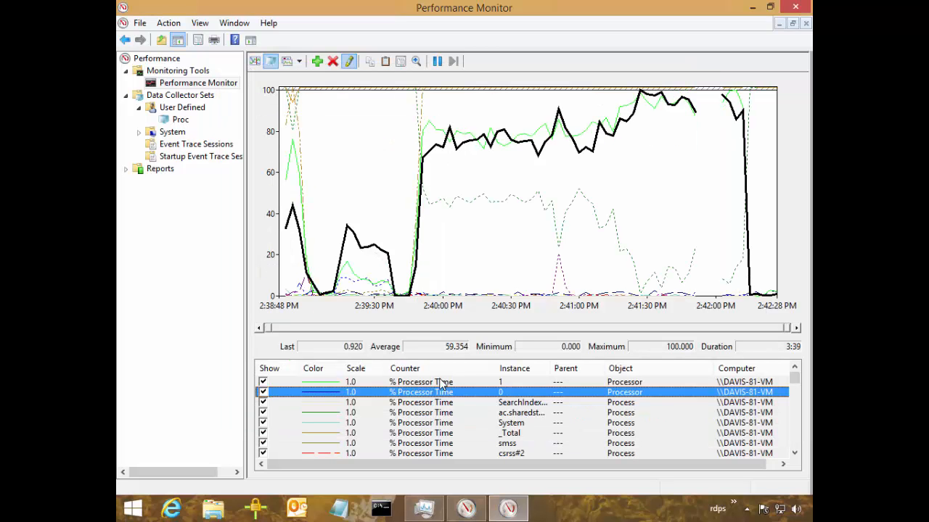
right_click(479, 237)
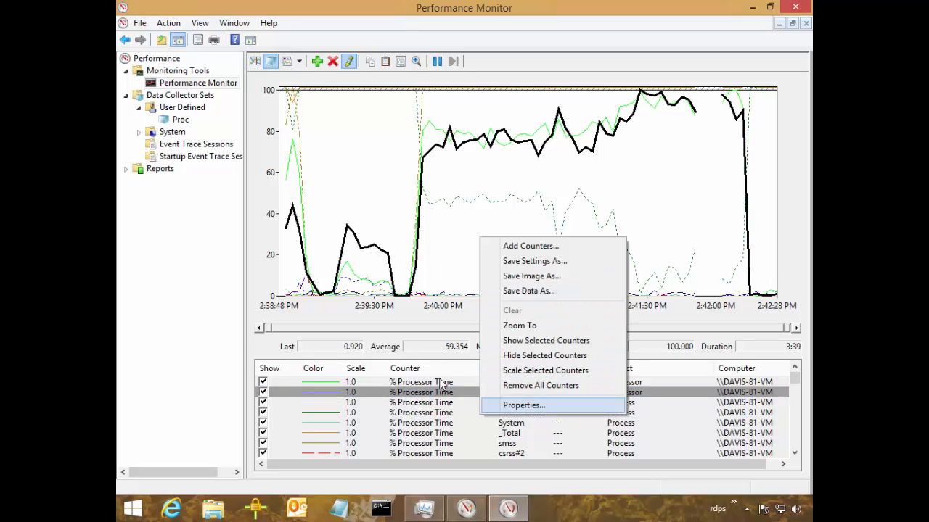
key(Return)
drag(402, 74, 366, 168)
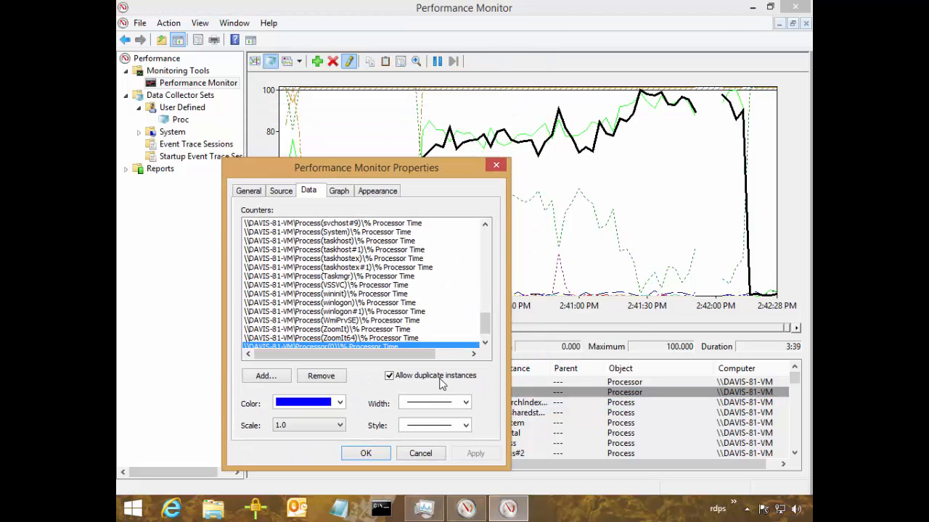
click(339, 191)
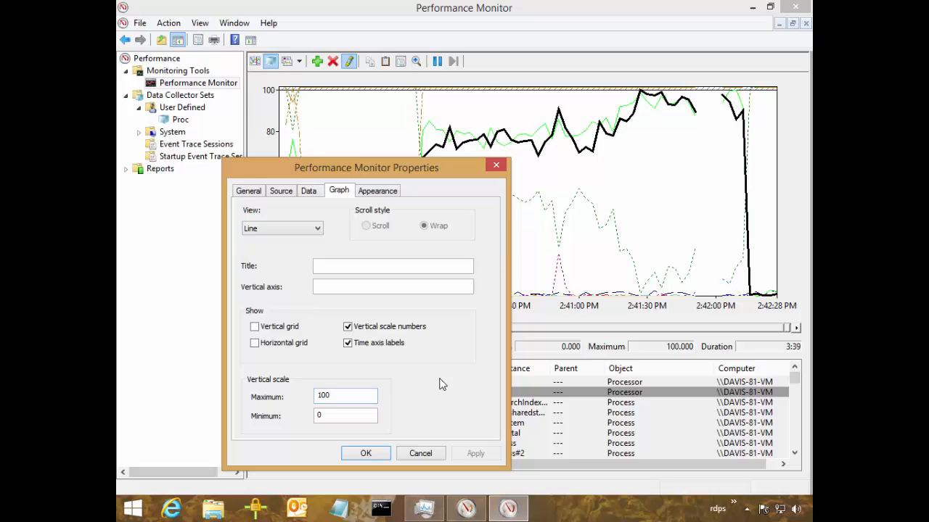
click(349, 396)
double_click(339, 396)
text(200)
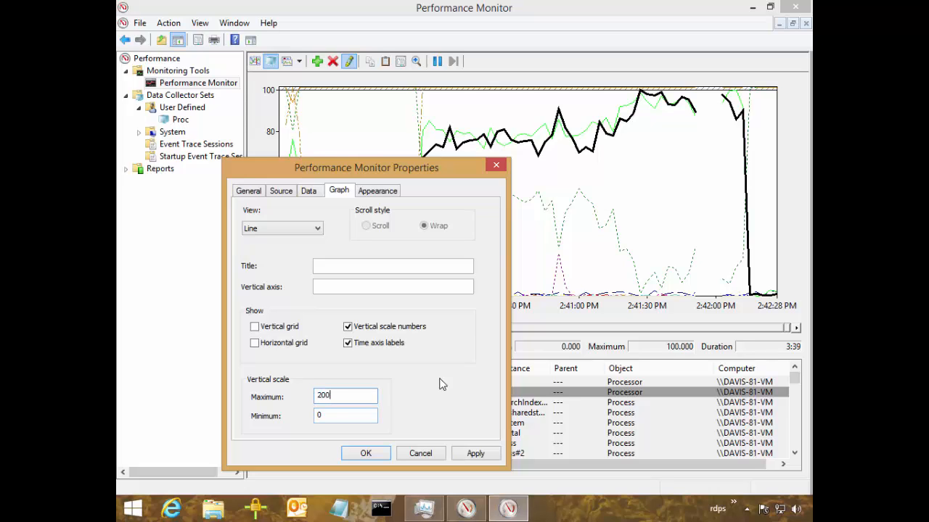
key(ctrl+2)
mouse_move(331, 385)
mouse_down()
mouse_move(312, 385)
mouse_move(319, 406)
mouse_move(344, 391)
mouse_move(324, 386)
mouse_up()
key(Escape)
key(Escape)
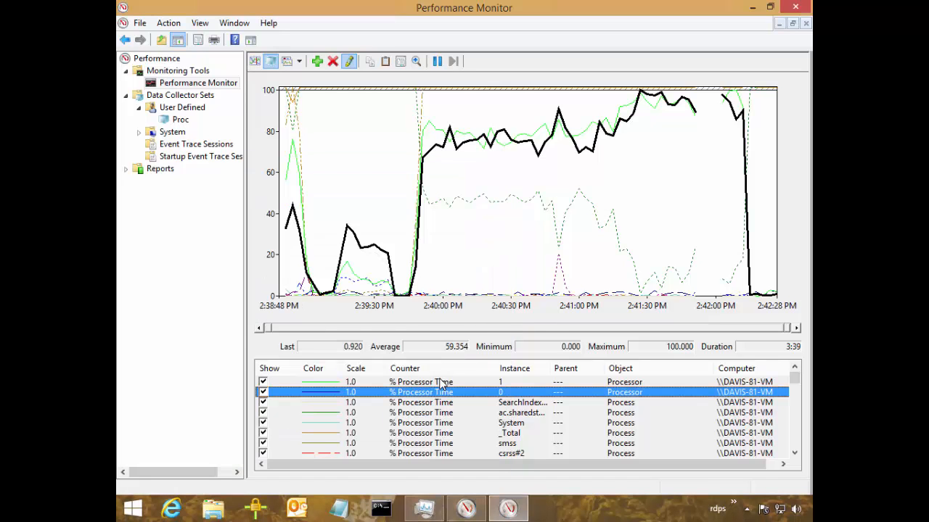
Set the graph's vertical scale maximum to 200.
right_click(440, 379)
key(r)
key(r)
key(Return)
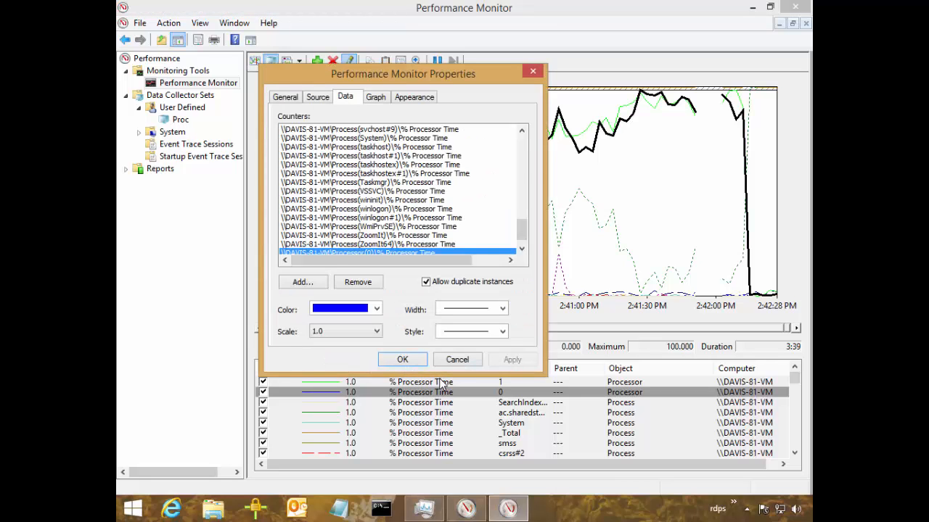
key(ctrl+Tab)
key(alt+m)
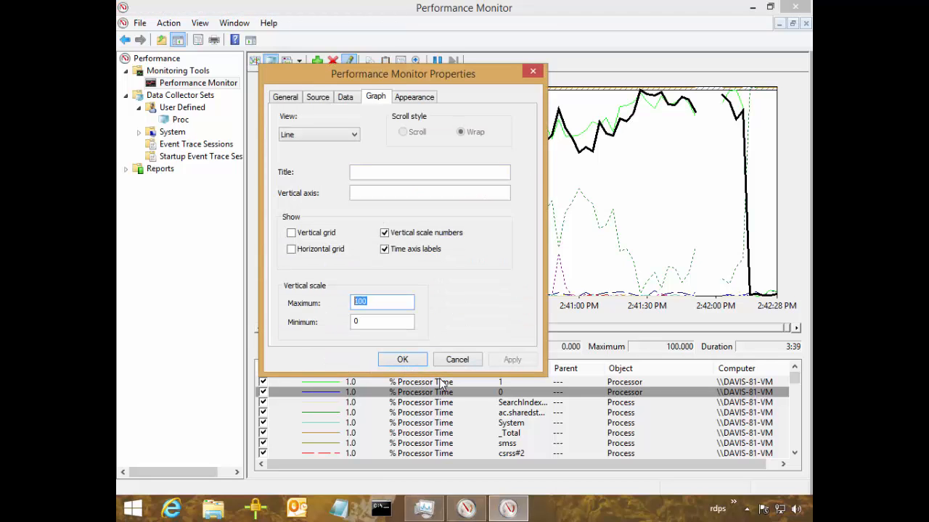
text(200)
key(Return)
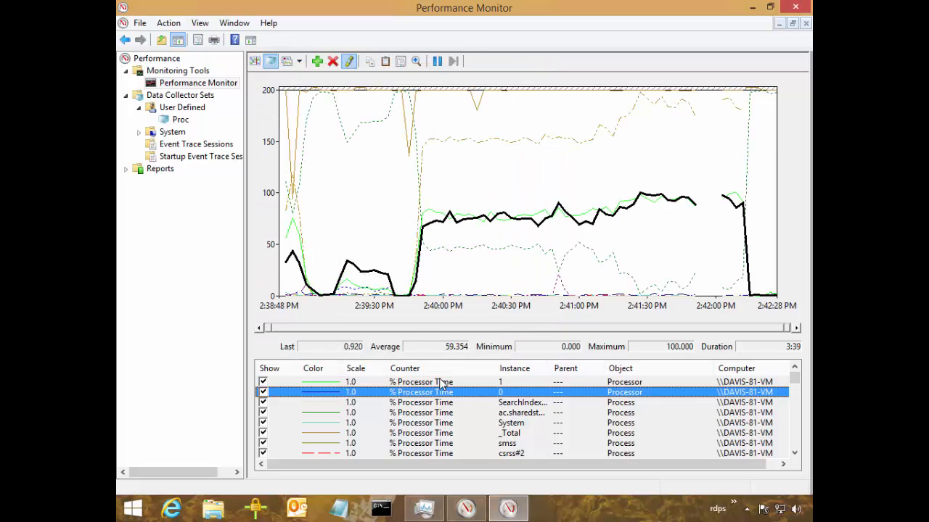
Set the graph's vertical scale maximum to 220.
key(shift+F10)
key(s)
key(s)
key(s)
key(Return)
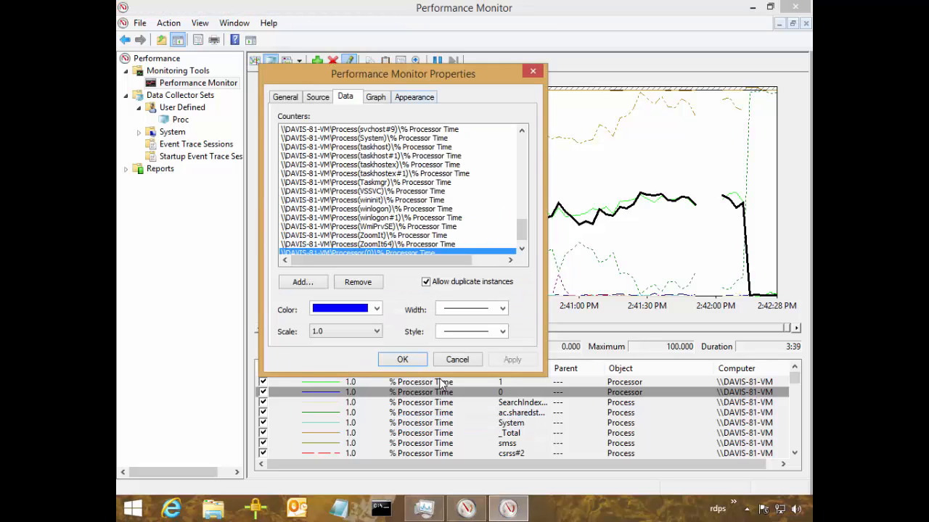
key(ctrl+Tab)
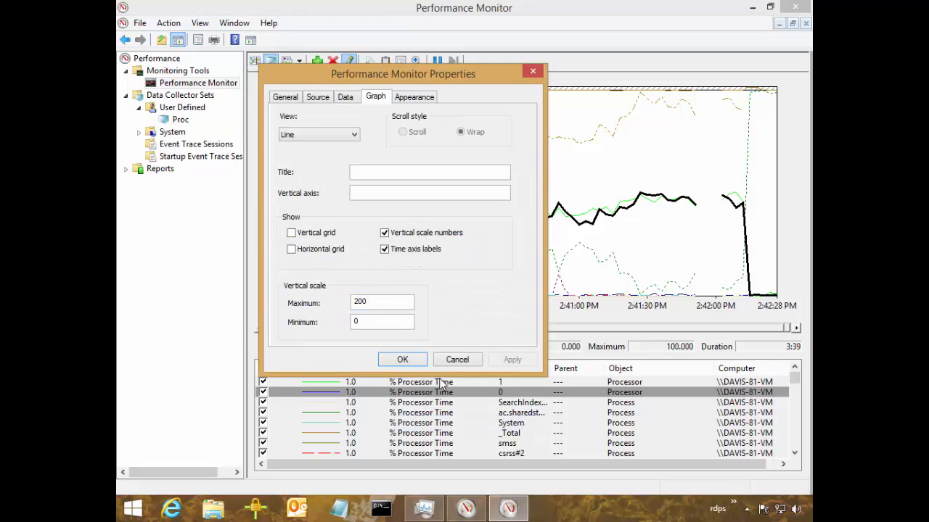
key(alt+m)
text(220)
key(Return)
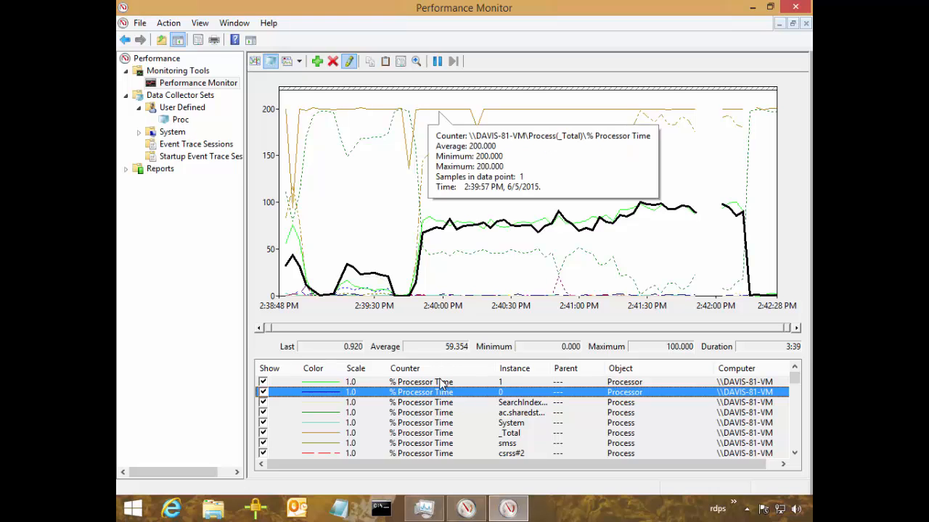
Remove the Process % Processor Time counters for the _Total and Idle instances from the graph.
double_click(429, 109)
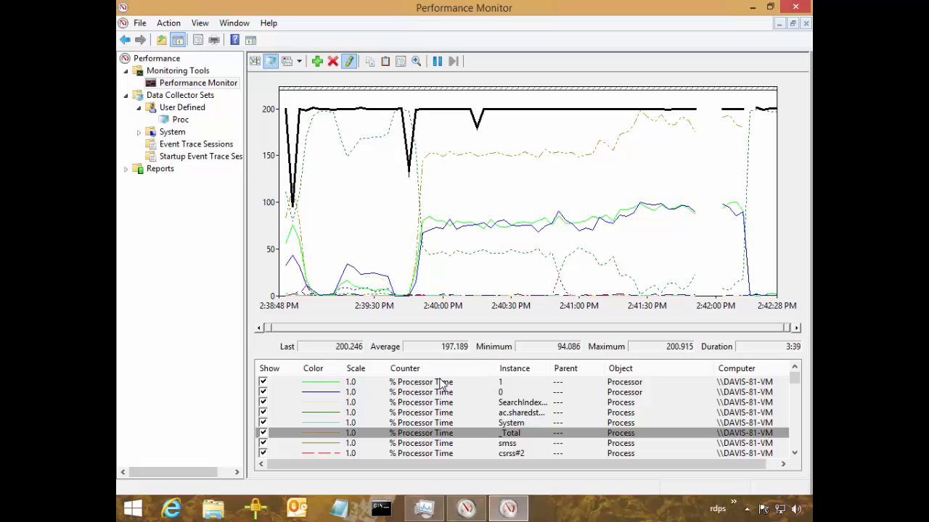
key(Delete)
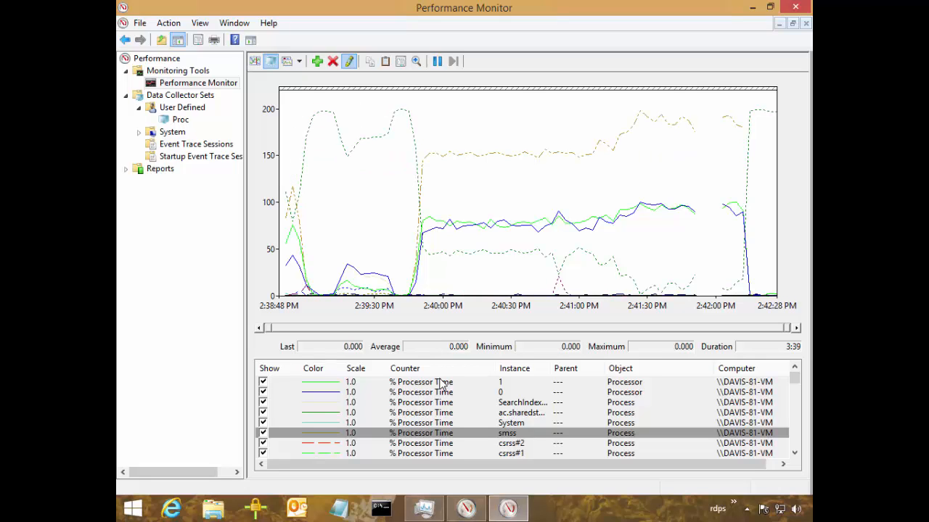
key(End)
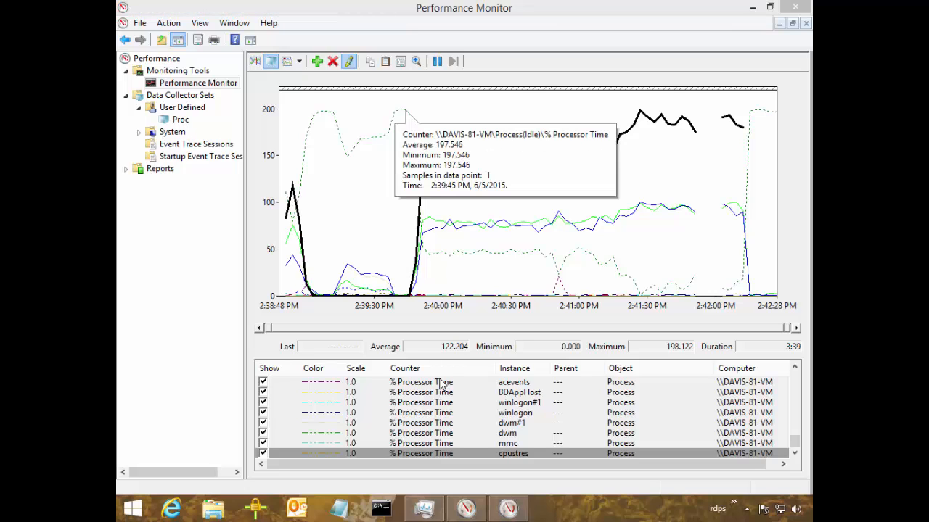
double_click(401, 110)
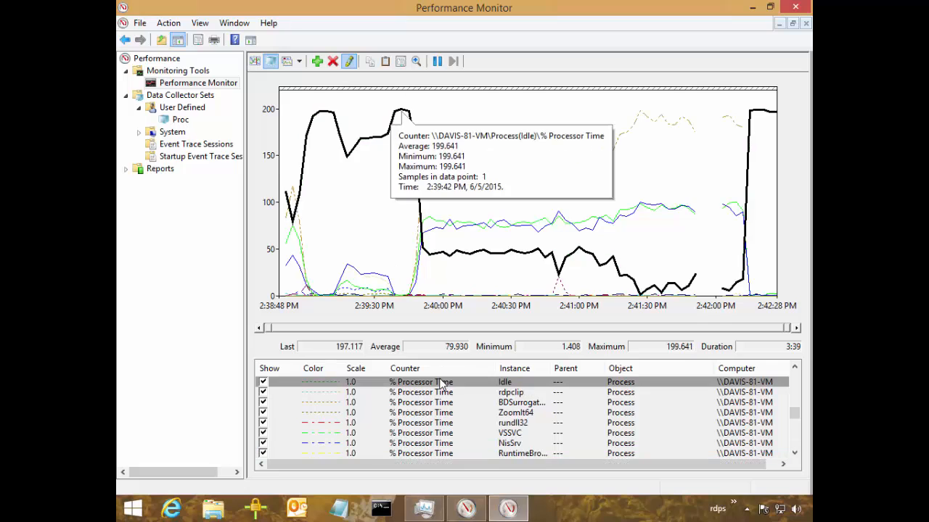
click(441, 383)
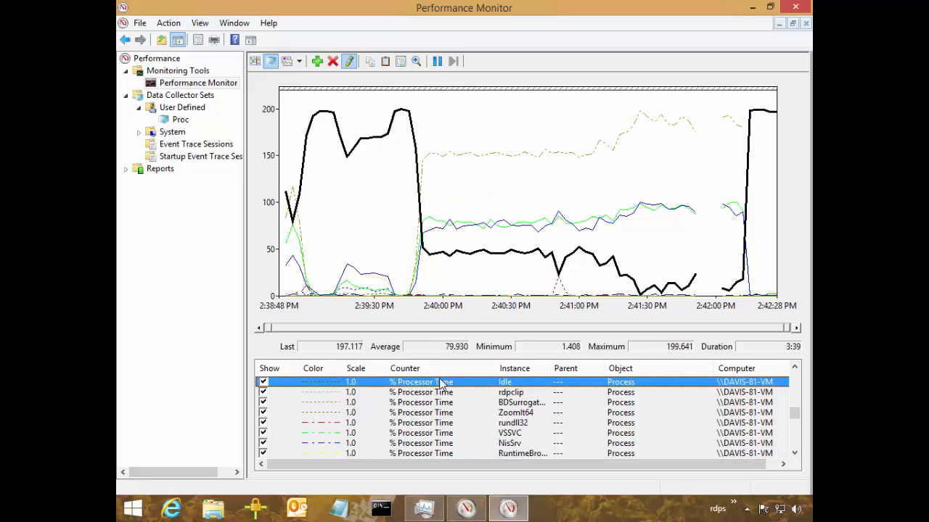
key(Delete)
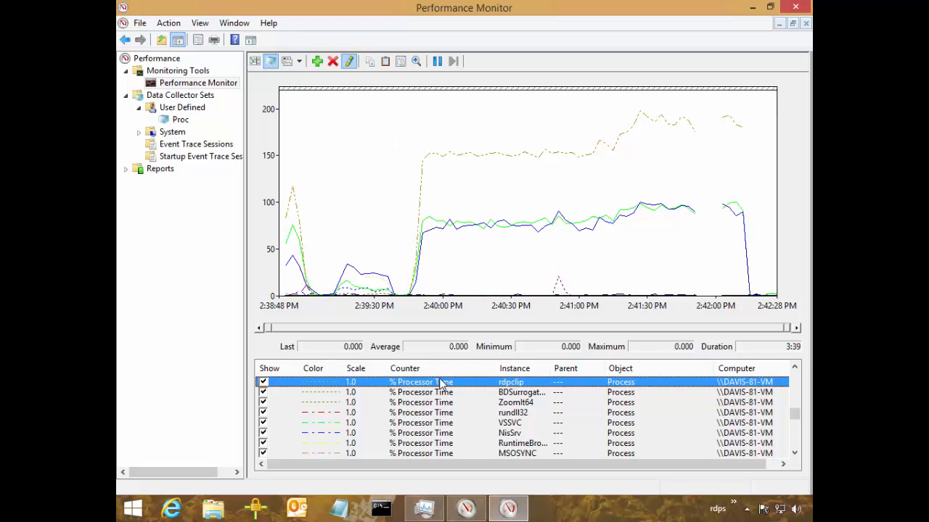
Select the cpustres process counter and examine its line alongside the two processors' % Processor Time lines during the high-load period.
key(End)
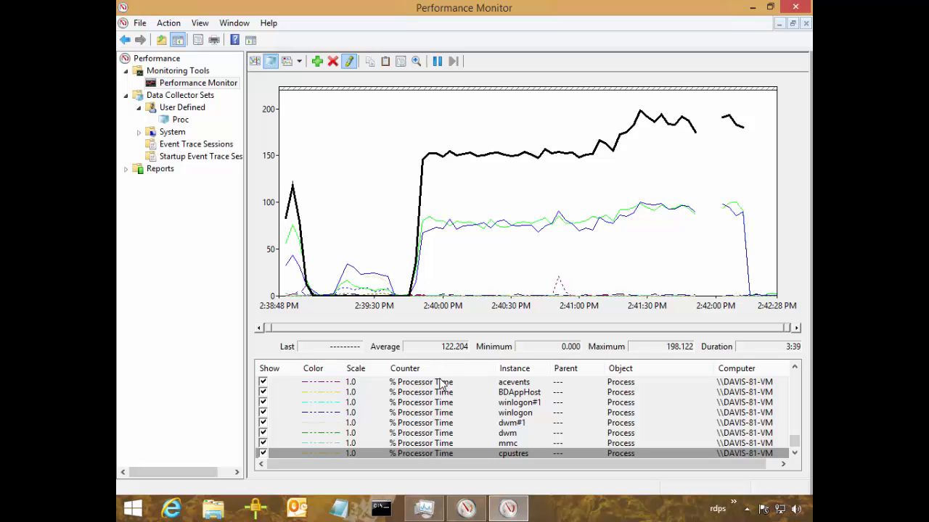
key(ctrl+2)
mouse_move(383, 118)
mouse_down()
mouse_move(754, 185)
mouse_move(777, 242)
mouse_move(778, 231)
mouse_move(767, 237)
mouse_up()
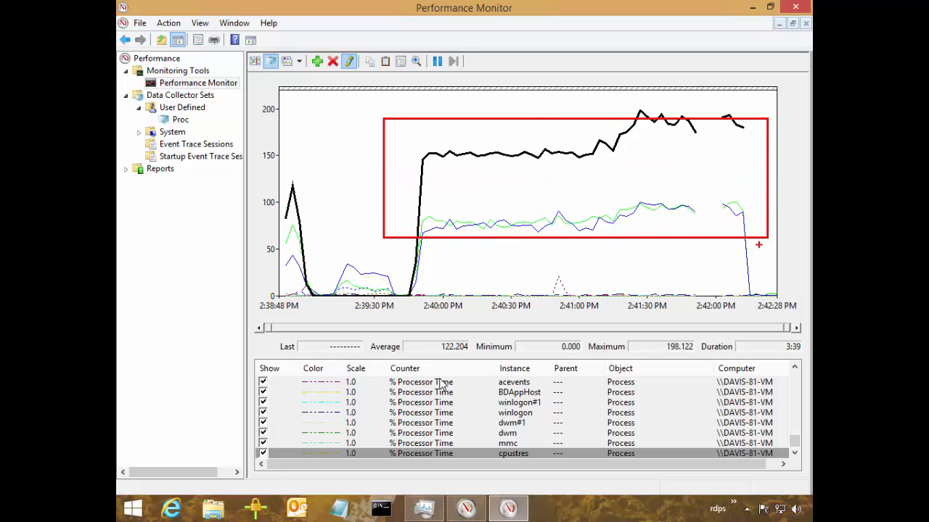